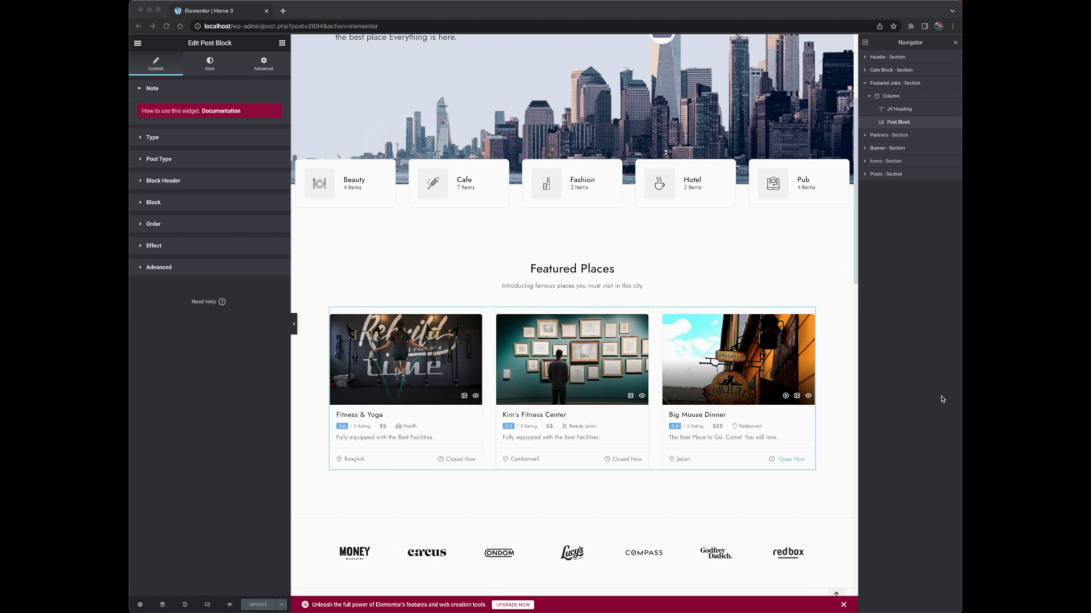
Add a new single-column section and place it directly below the Featured Places section.
scroll(846, 393, "down", 3)
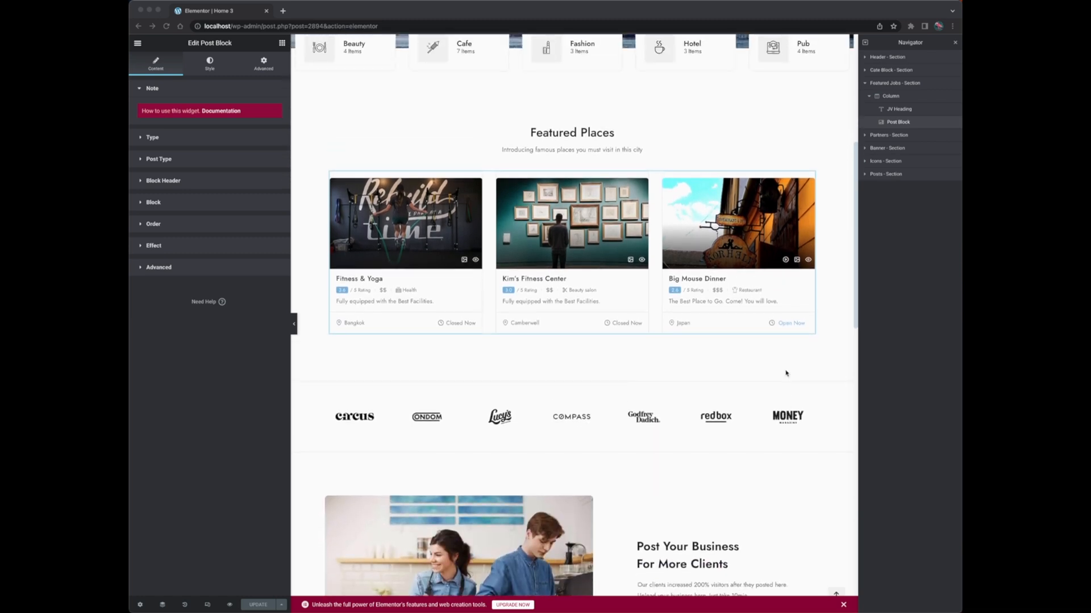
scroll(845, 314, "down", 1)
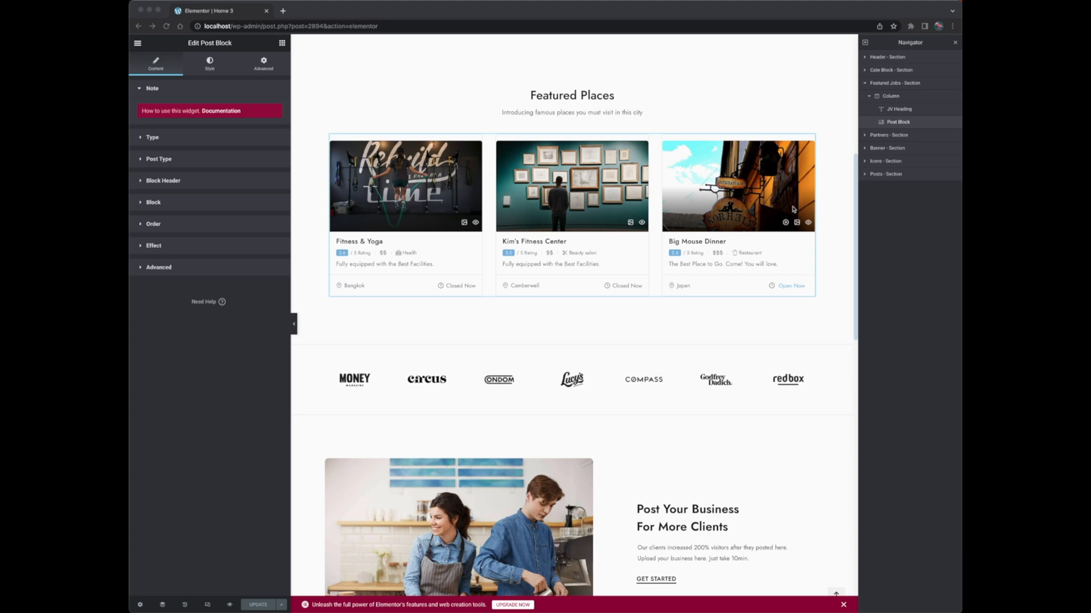
left_click(710, 248)
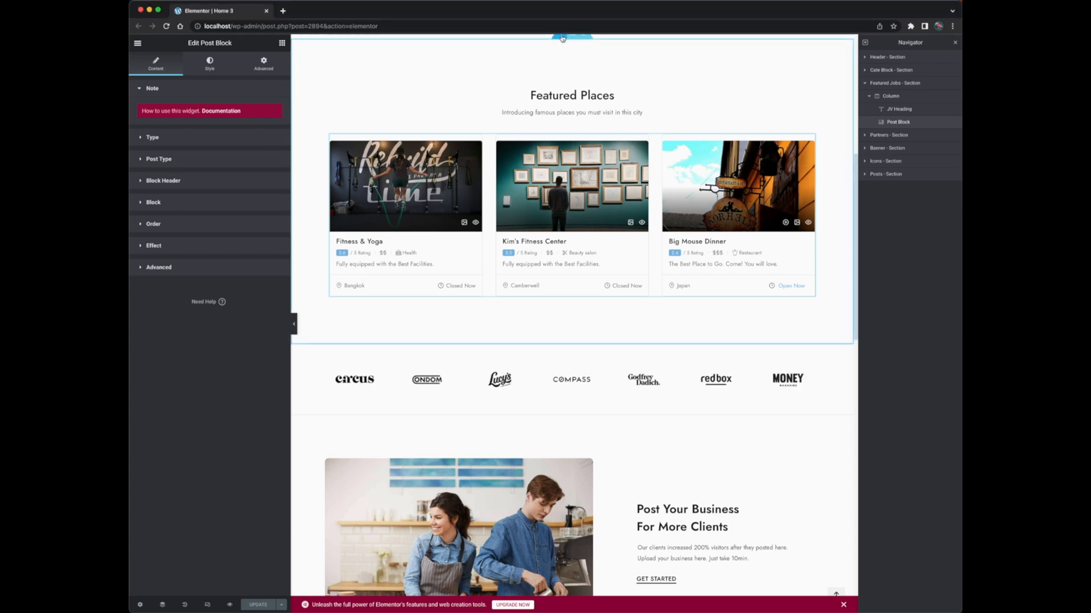
scroll(587, 258, "up", 5)
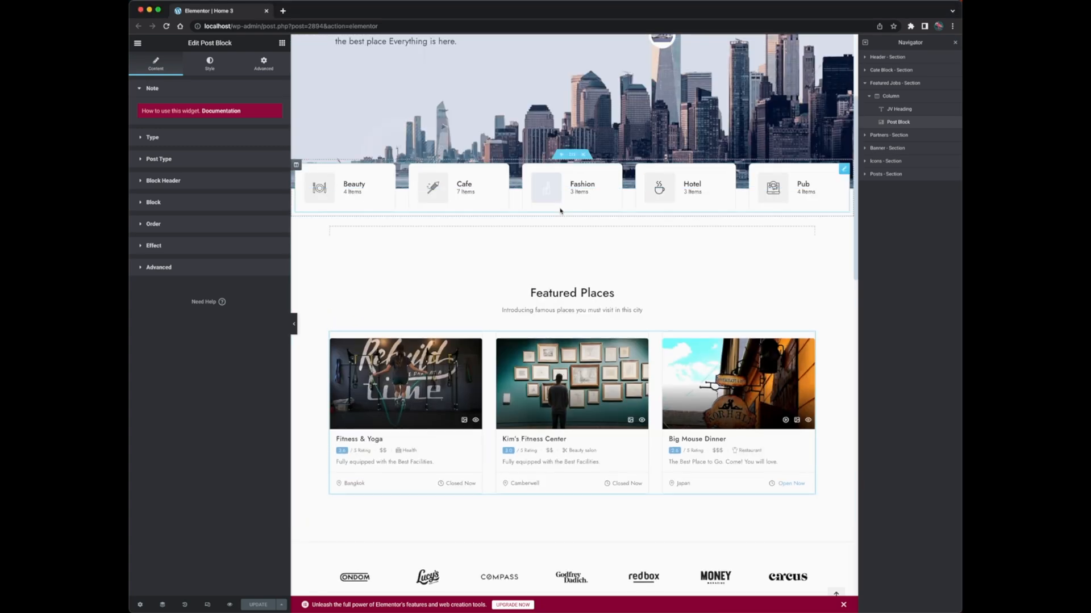
left_click(560, 211)
left_click(562, 89)
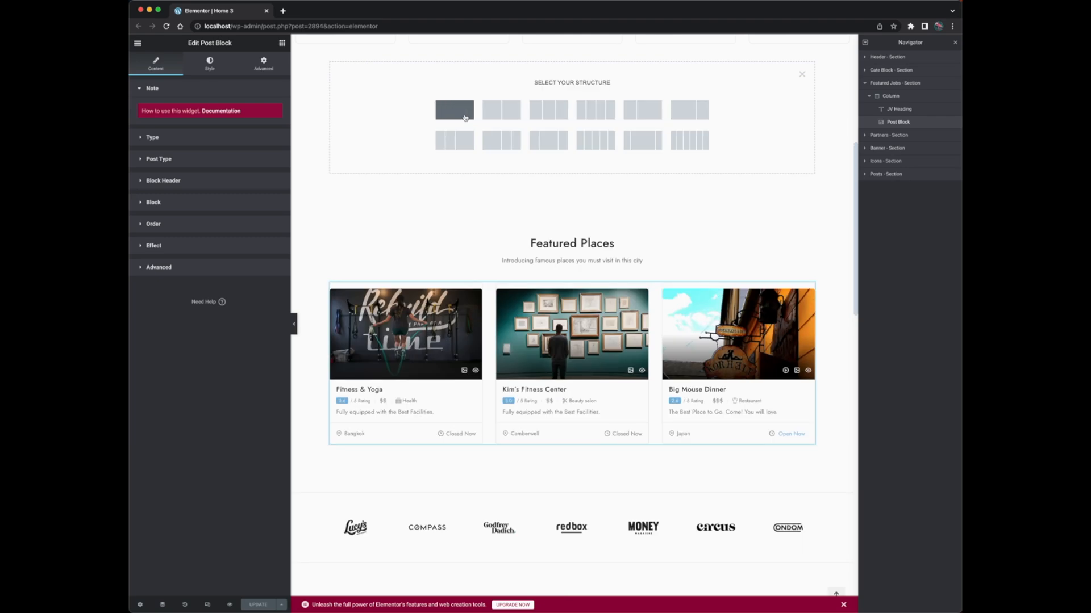
left_click(455, 111)
left_click_drag(572, 161, 565, 412)
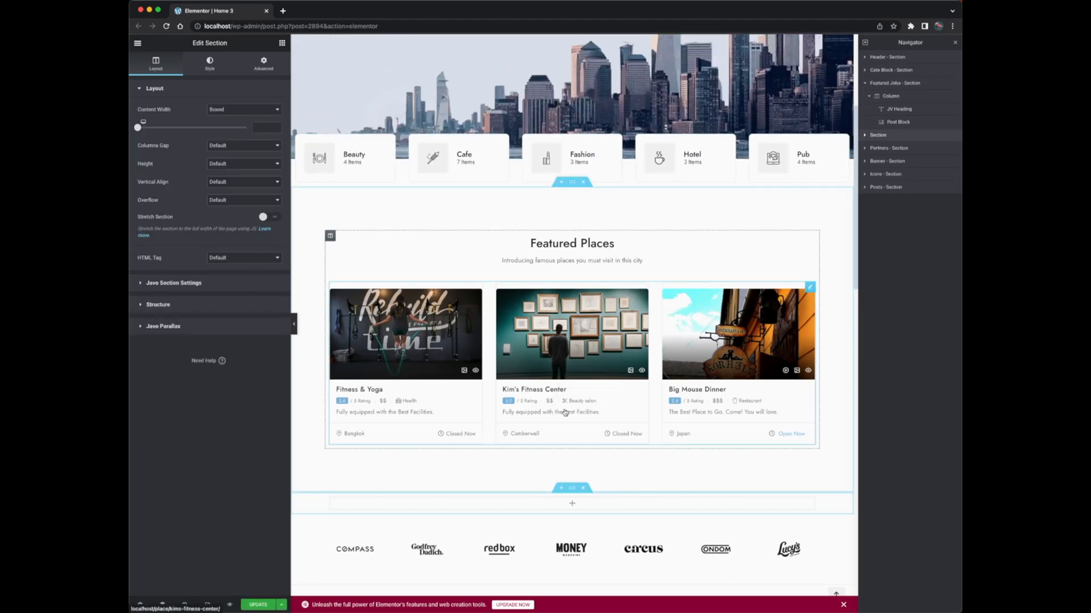
scroll(565, 411, "down", 4)
scroll(566, 412, "up", 1)
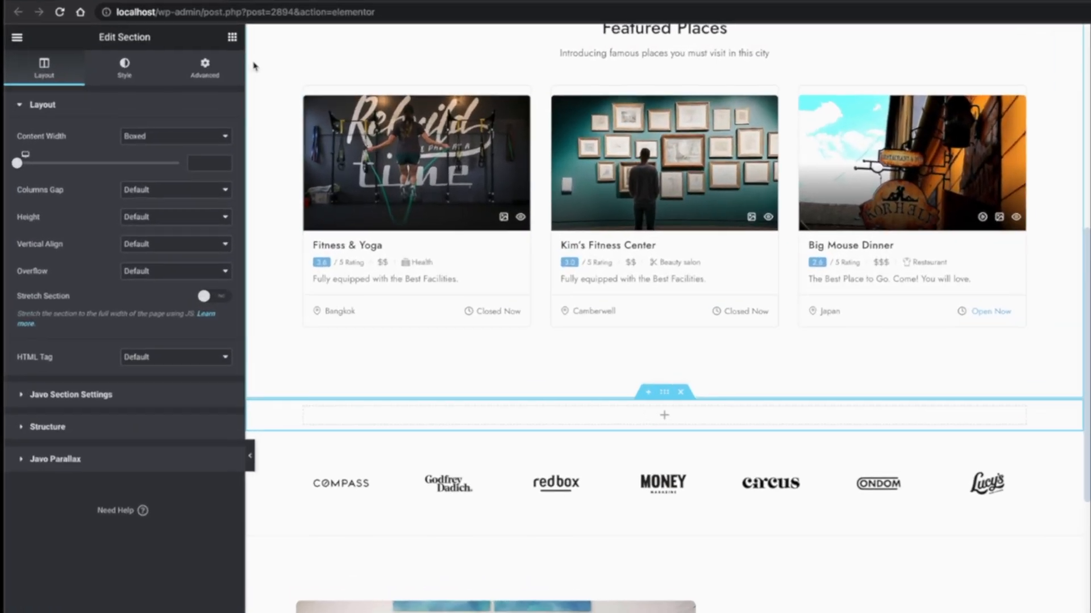
Find the Post Block widget by searching for "post blo" and place it in the new empty section.
left_click(231, 37)
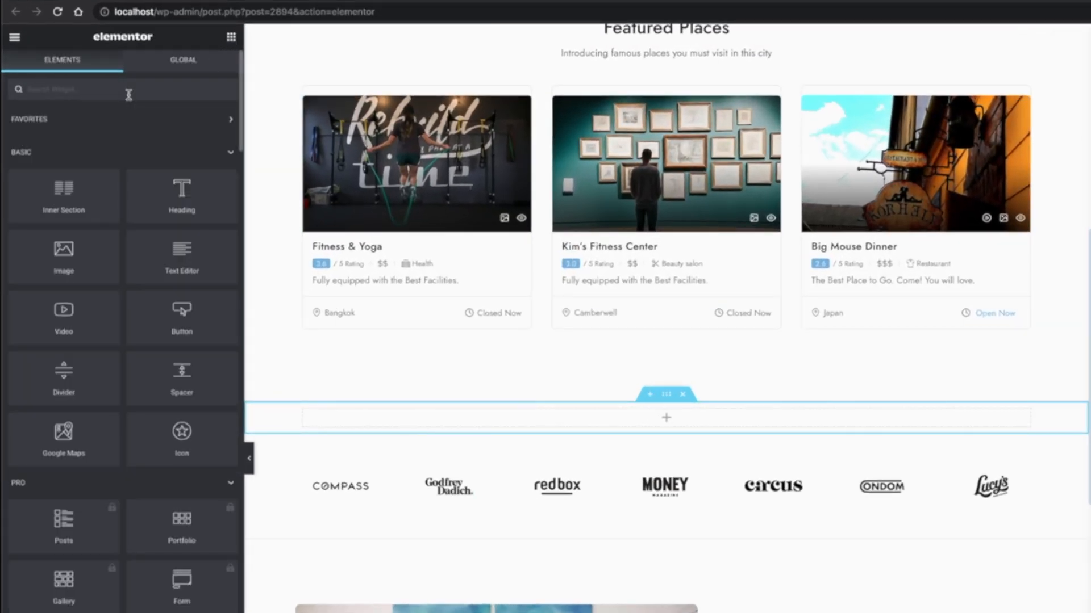
left_click(129, 93)
type("post")
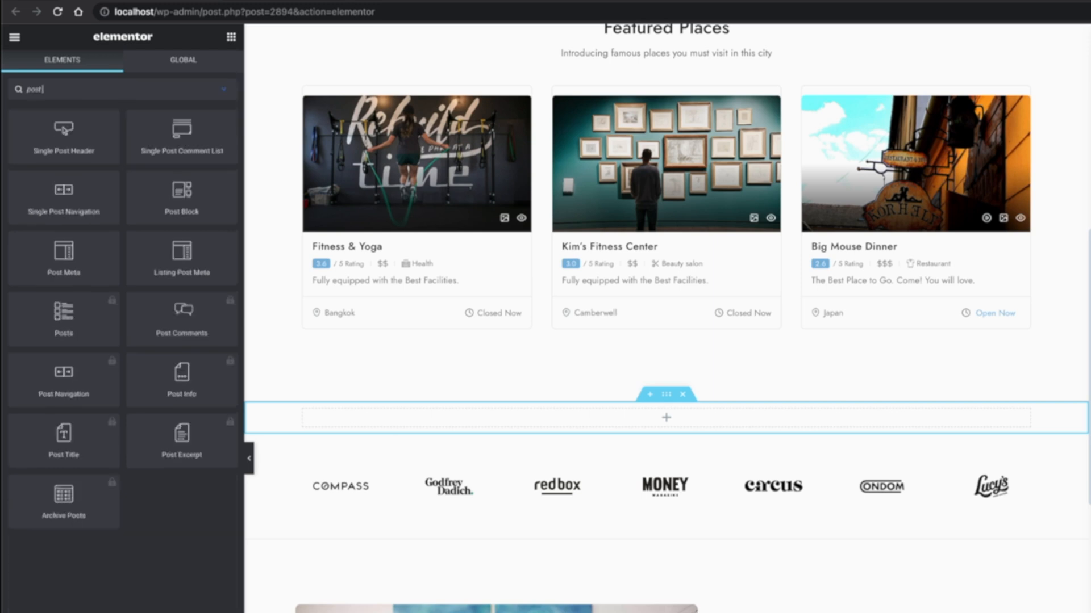
type(" blo")
left_click_drag(64, 134, 651, 430)
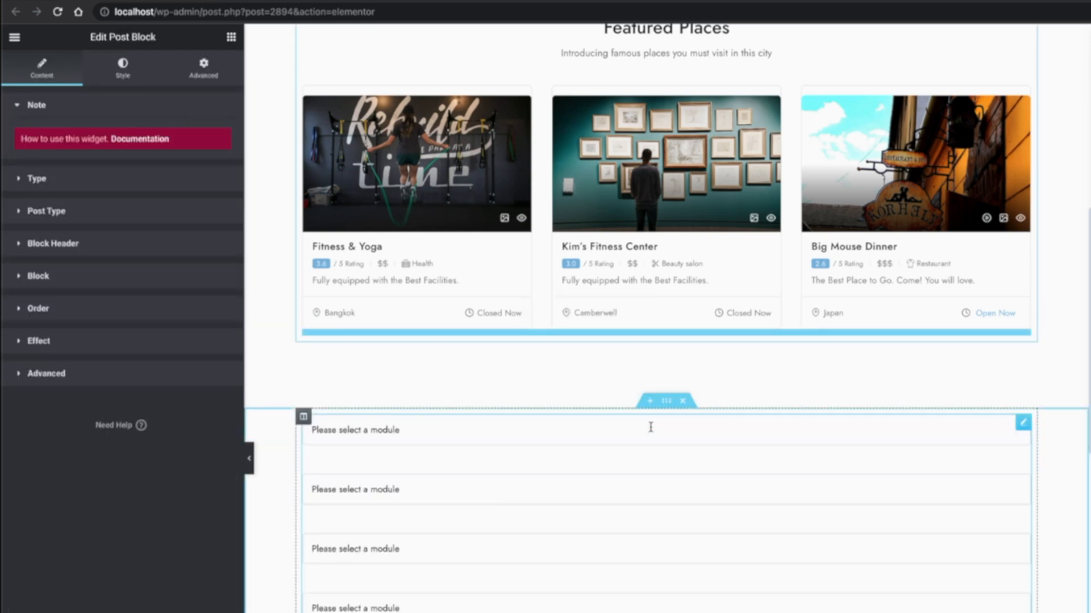
Place a duplicate of the Featured Places heading above the new post block and retitle it "Lovely Places".
scroll(651, 427, "up", 1)
left_click(696, 71)
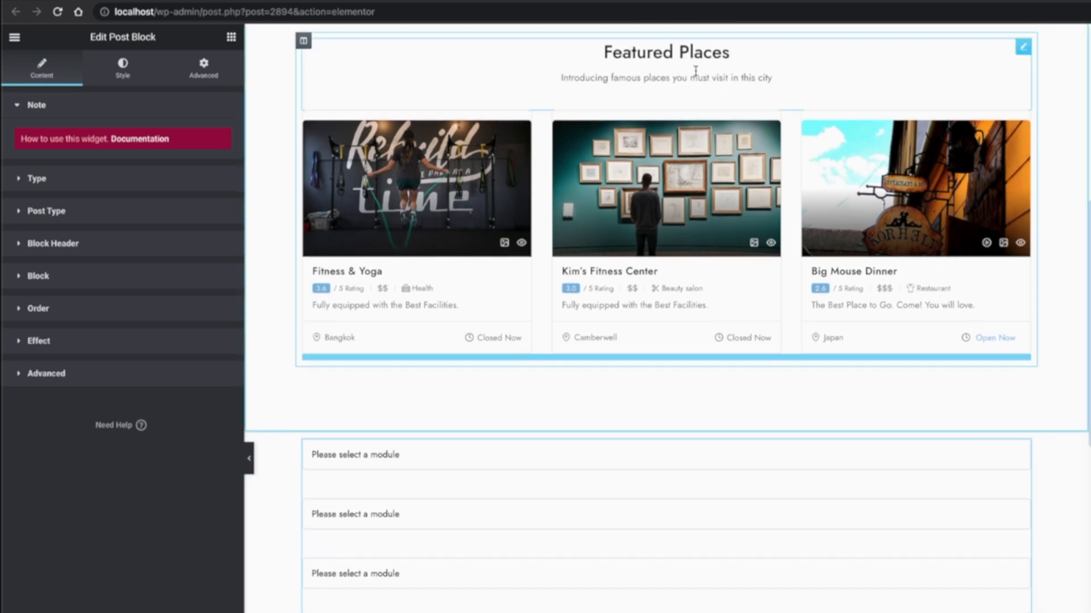
right_click(731, 77)
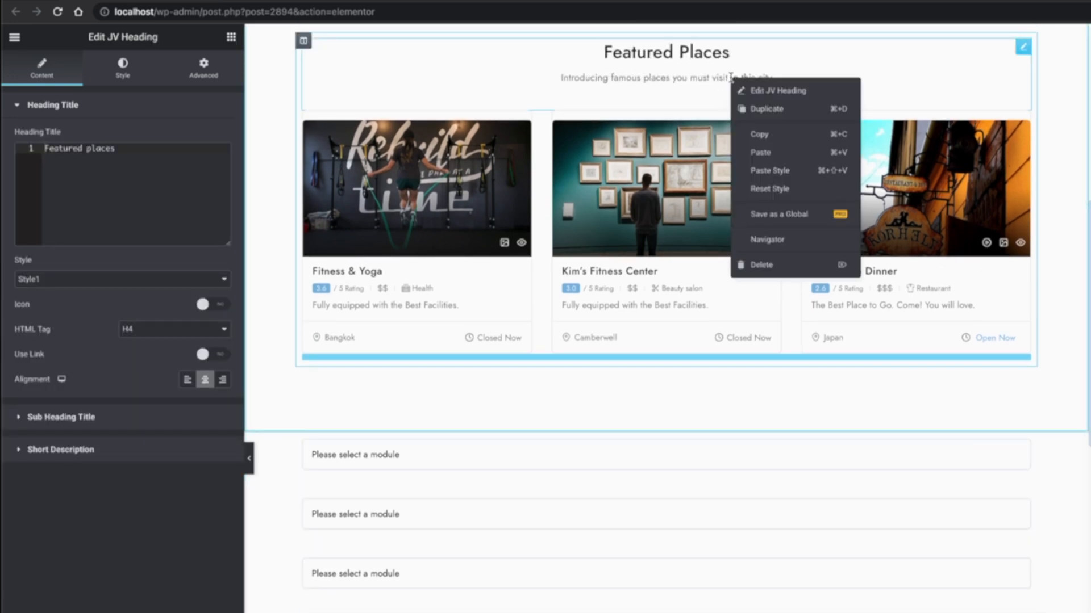
left_click(758, 110)
left_click_drag(745, 120, 694, 414)
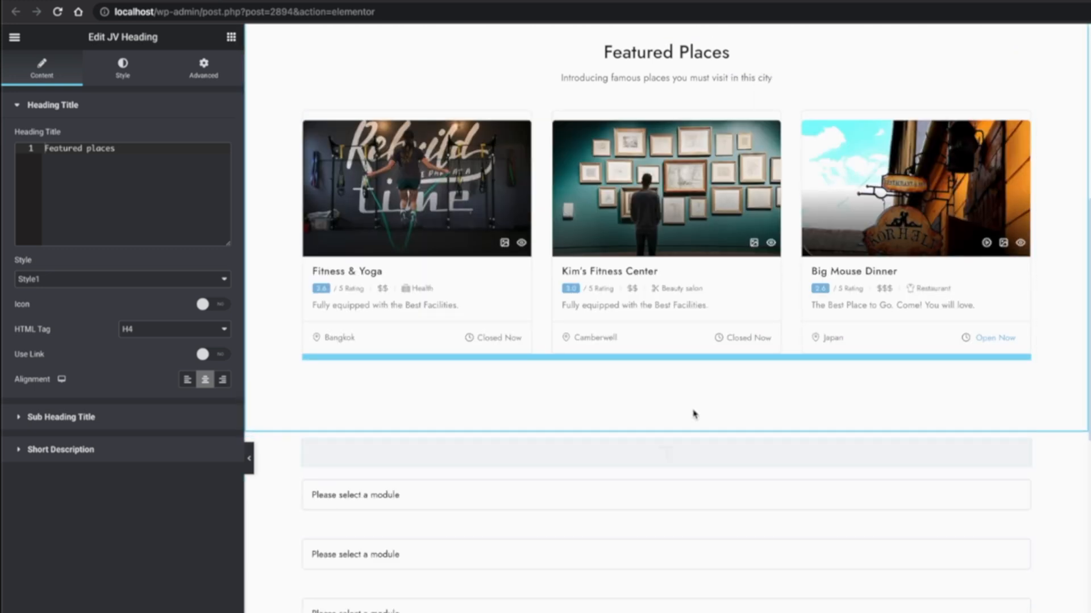
triple_click(85, 148)
type("Lovely Places")
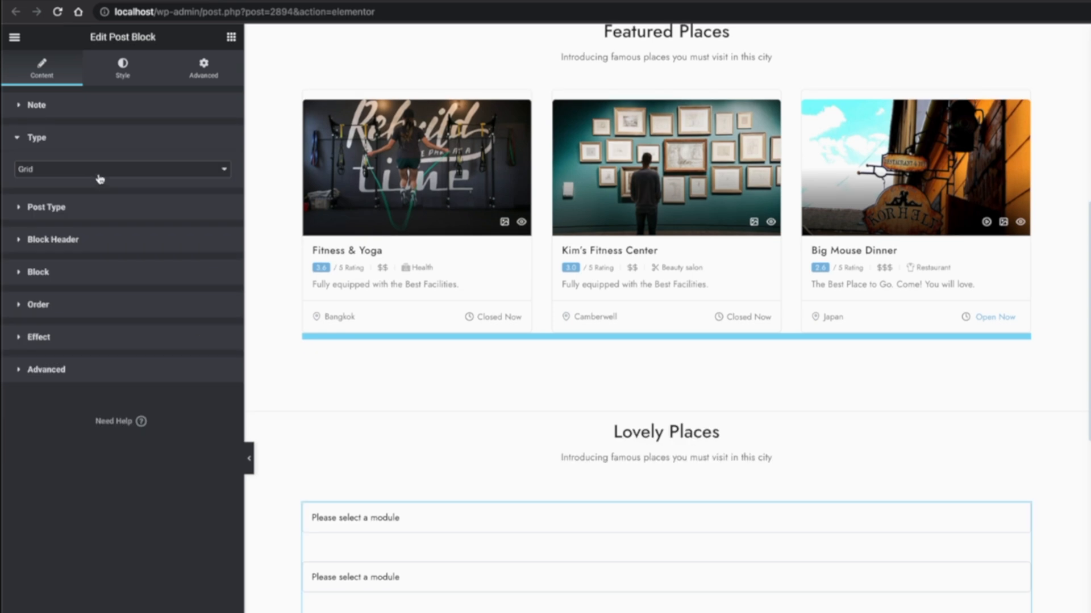
Review the Type choices and the Block Type choices of the post block under the Lovely Places heading.
left_click(105, 170)
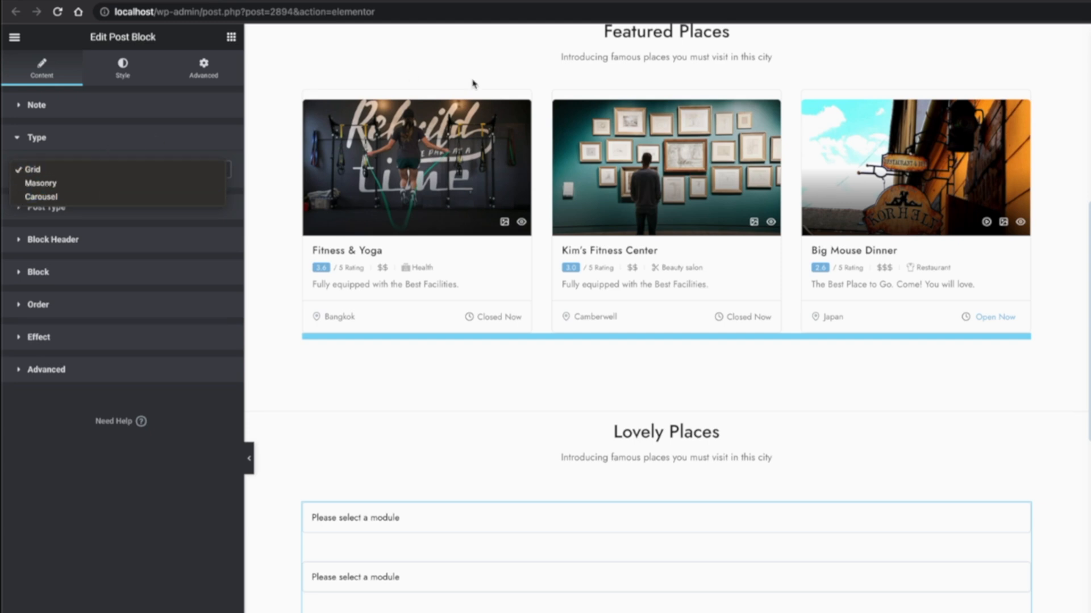
left_click(93, 170)
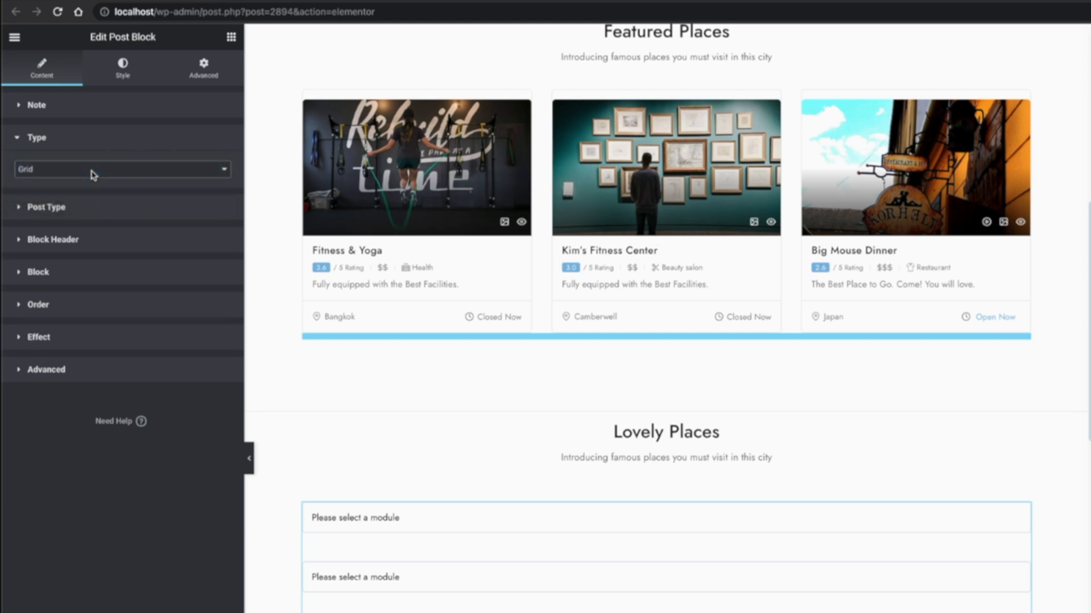
left_click(96, 205)
left_click(187, 202)
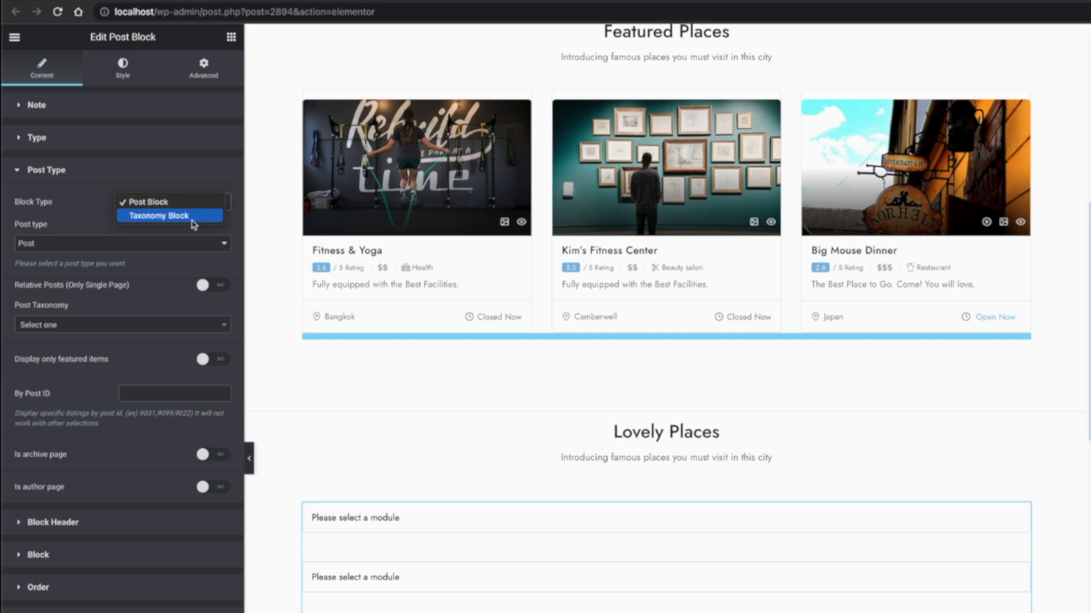
scroll(788, 205, "up", 5)
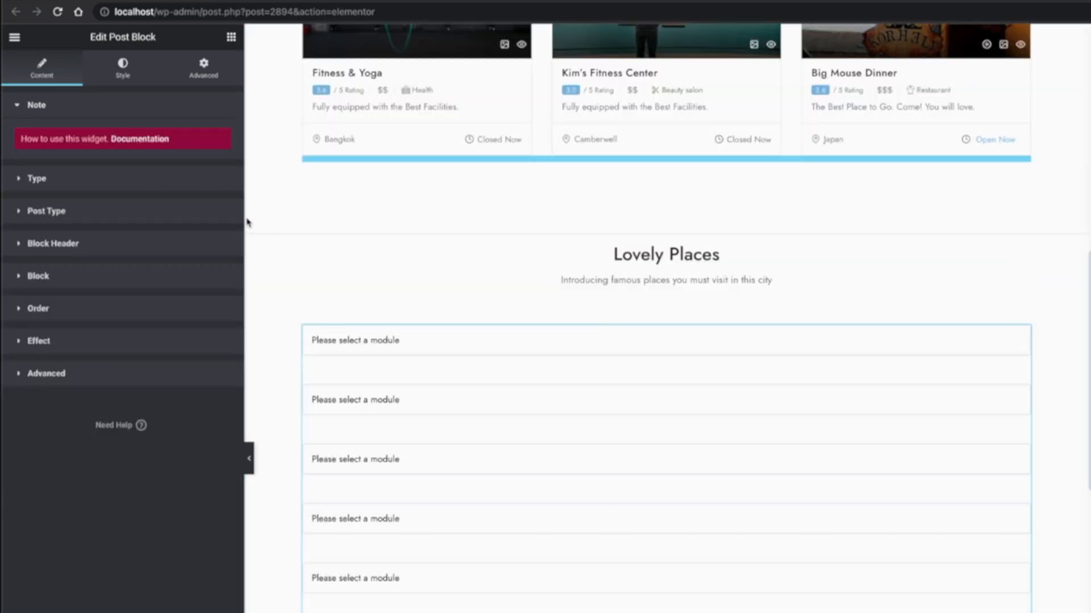
Set the new post block's post type to Listing and its listing type to Place.
left_click(182, 215)
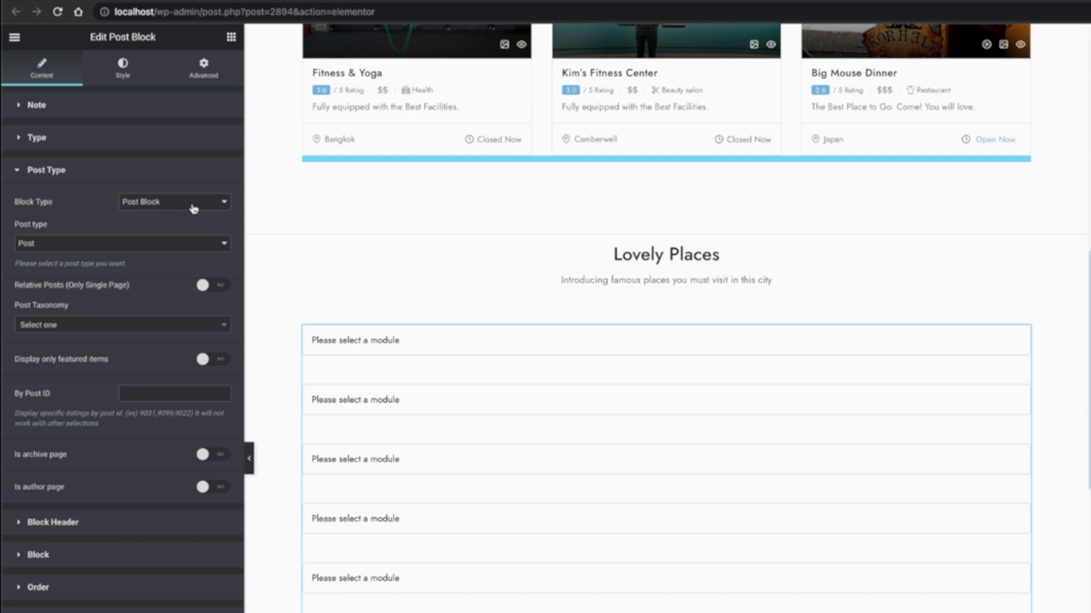
scroll(285, 180, "up", 2)
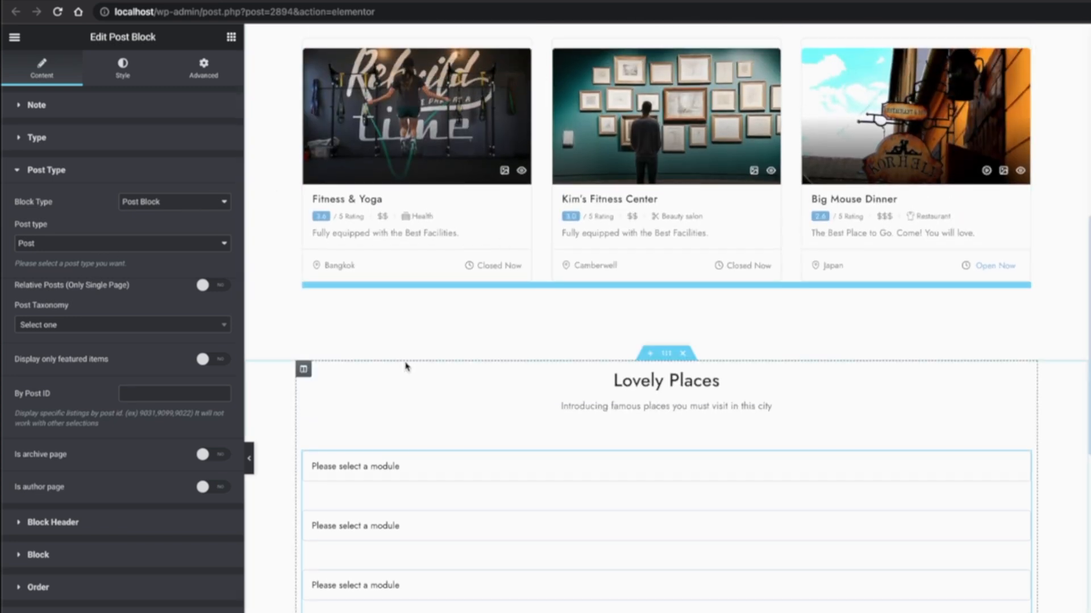
left_click(182, 243)
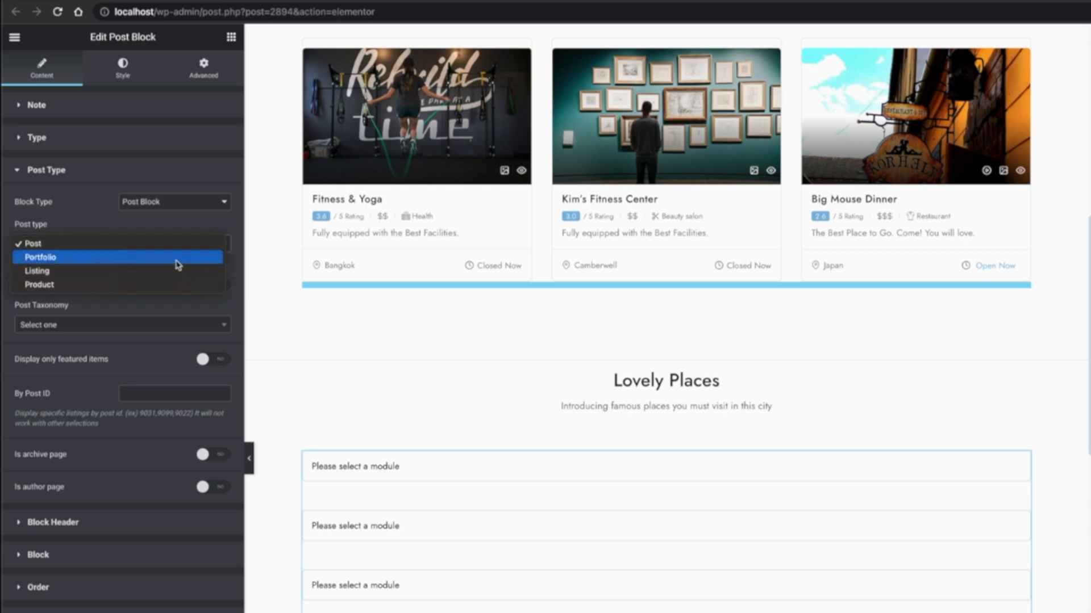
left_click(175, 270)
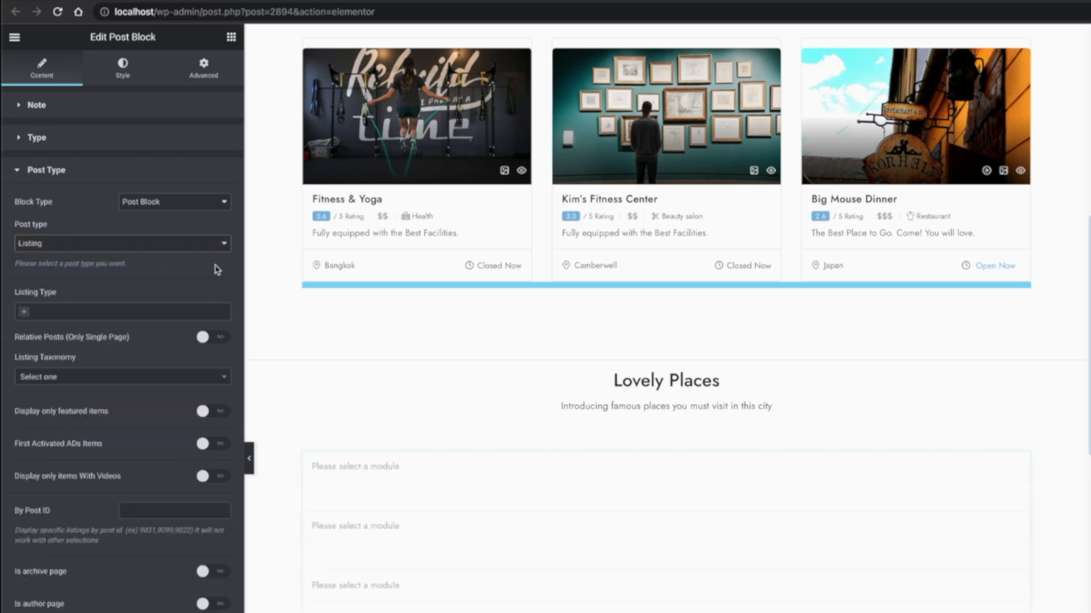
left_click(59, 307)
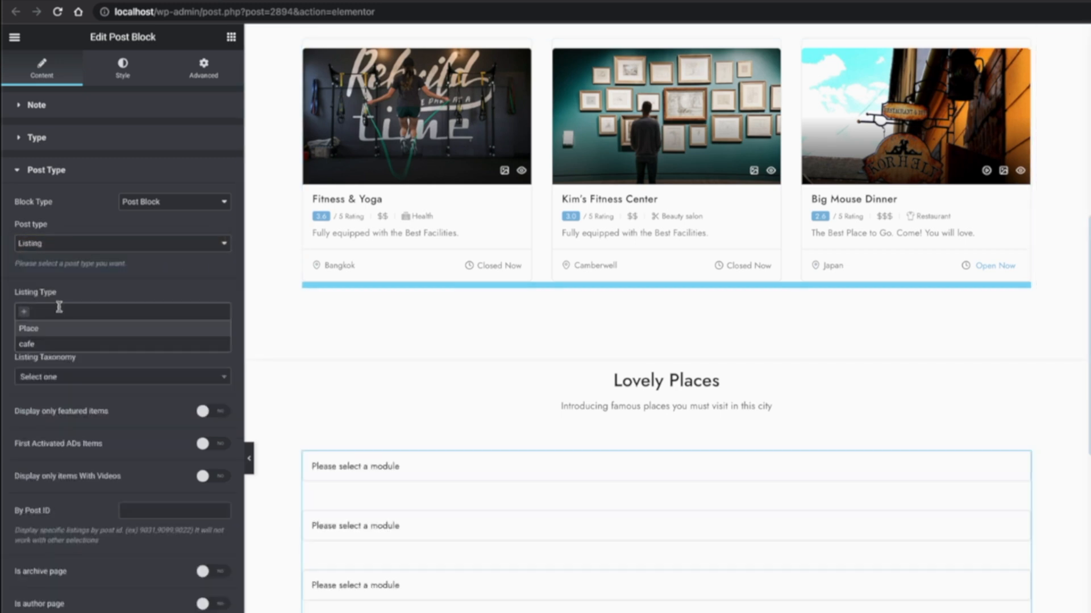
left_click(96, 333)
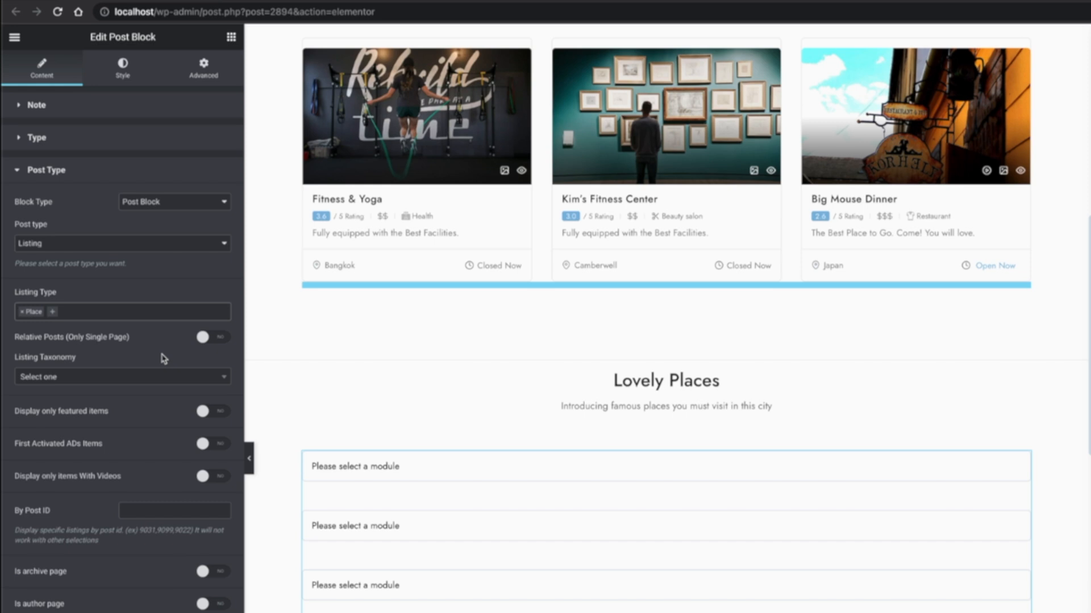
Filter the block by the Listing Categories taxonomy with the terms Beauty, Cafe, Fashion and Health.
left_click(124, 383)
left_click(110, 429)
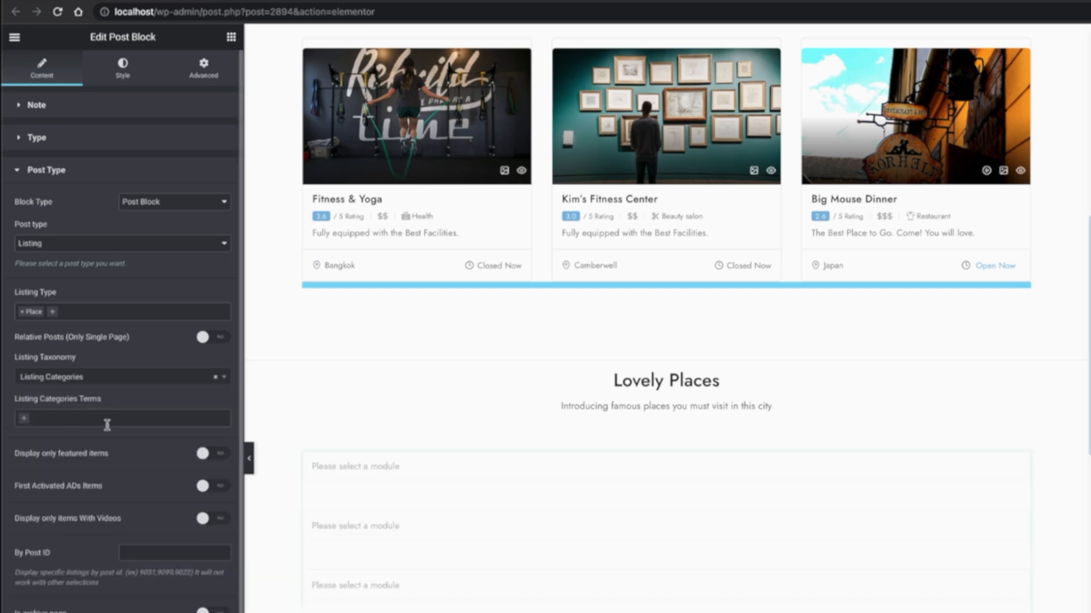
left_click(42, 417)
left_click(42, 435)
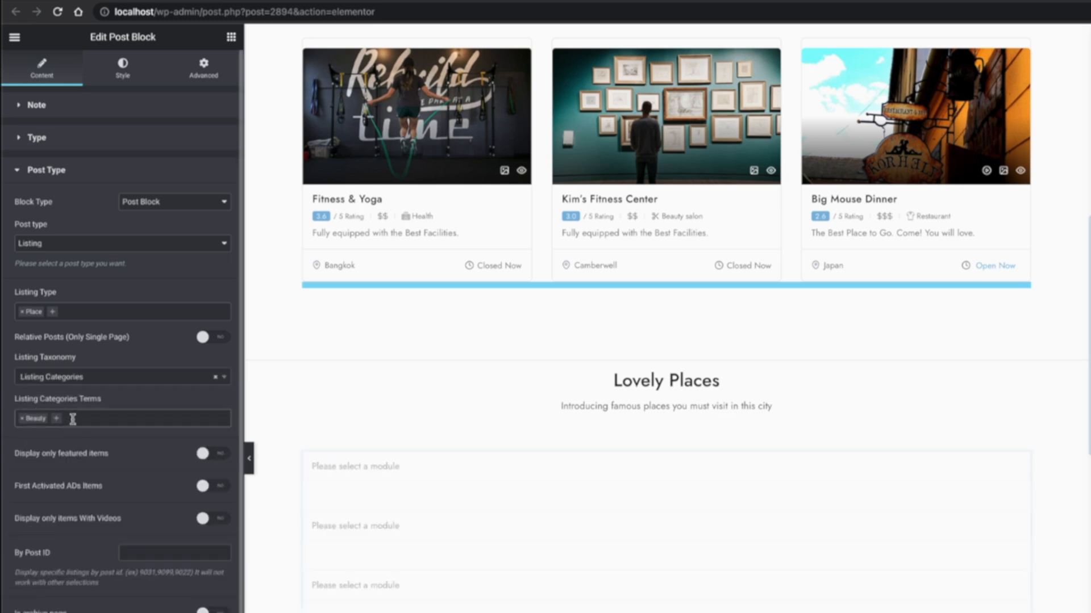
left_click(73, 419)
left_click(73, 450)
left_click(136, 417)
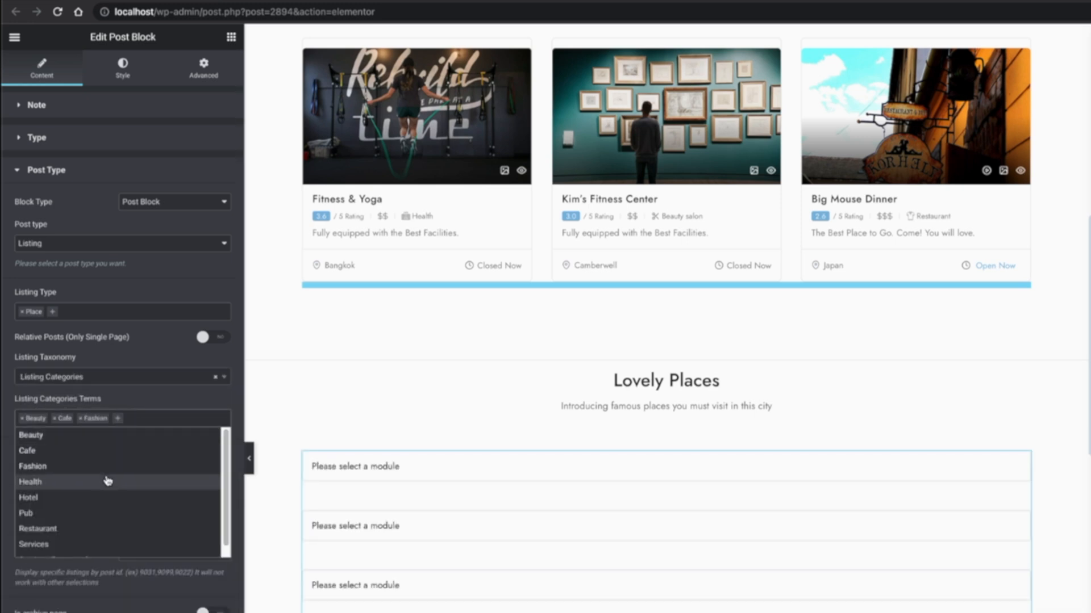
left_click(107, 481)
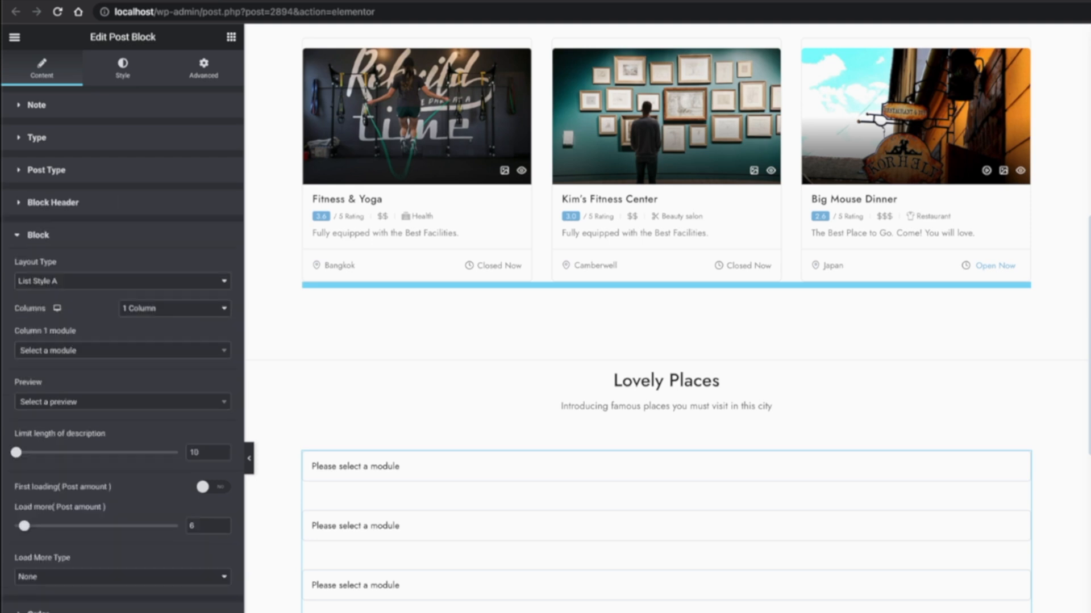
Assign the module "[MD] Card Module Test 1" to column 1 of the Lovely Places block.
left_click(120, 350)
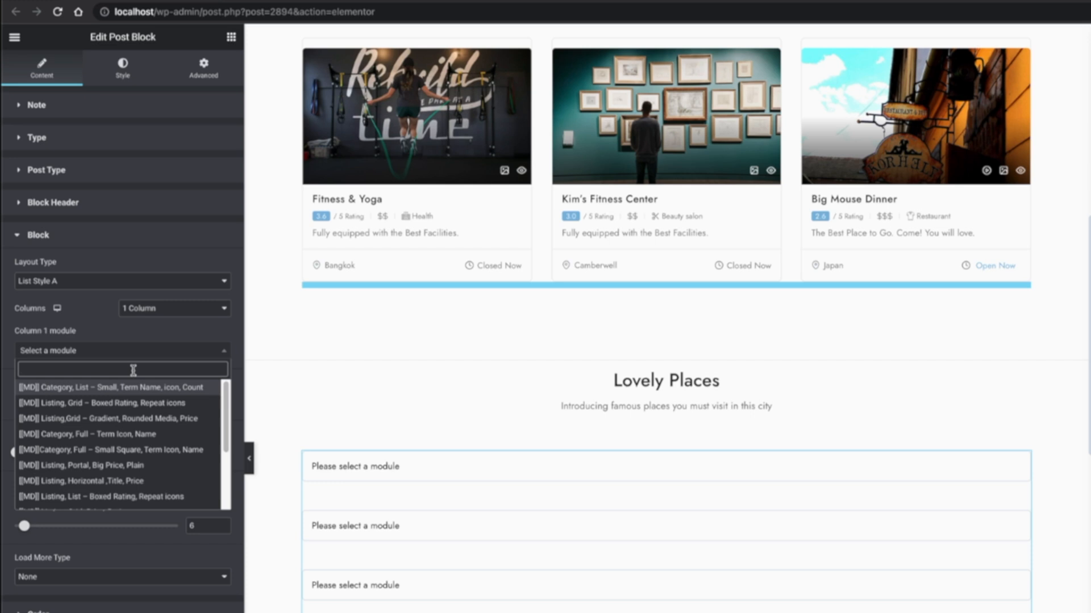
type("test")
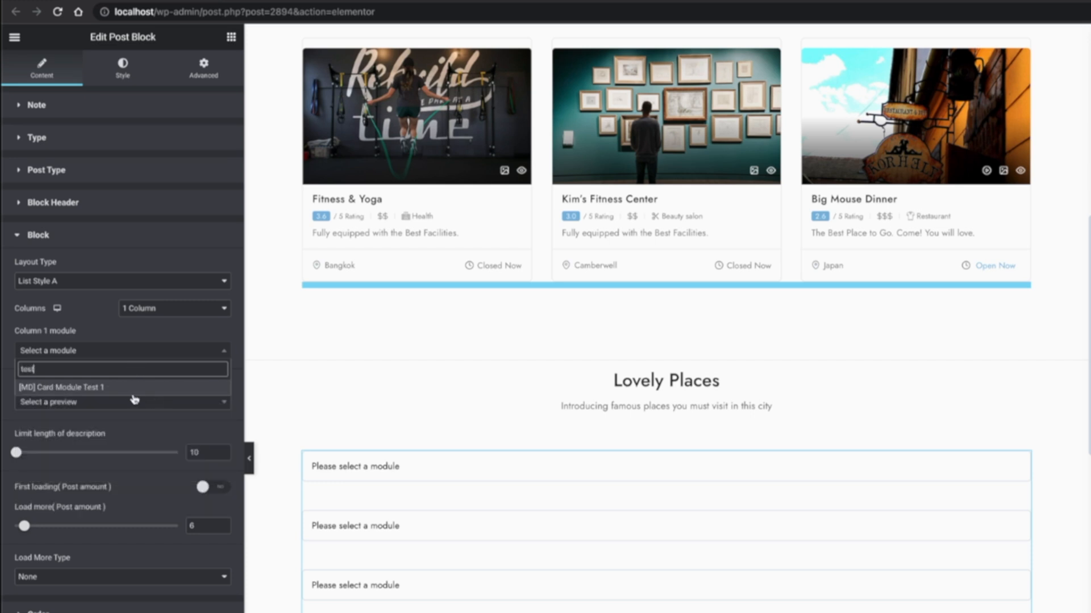
left_click(103, 387)
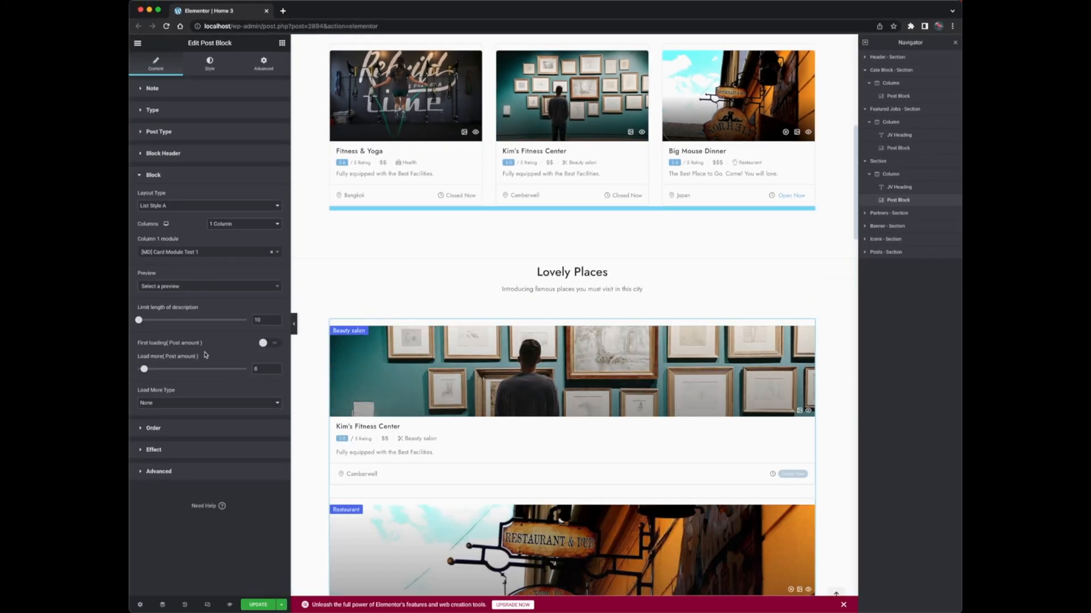
Set the Lovely Places block to display its listing cards in 3 columns.
scroll(418, 316, "down", 10)
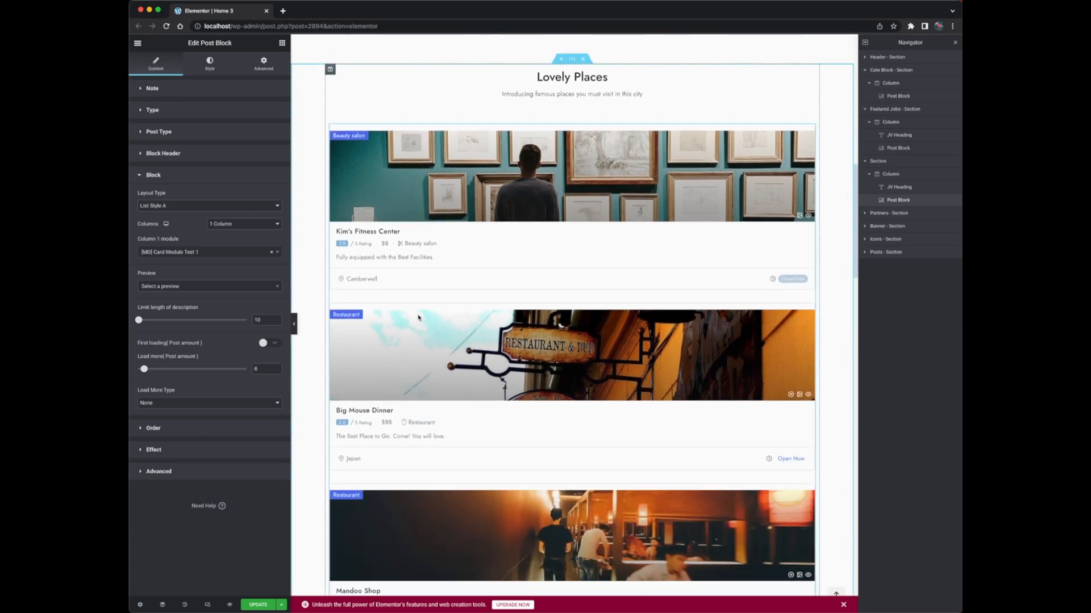
scroll(419, 317, "up", 7)
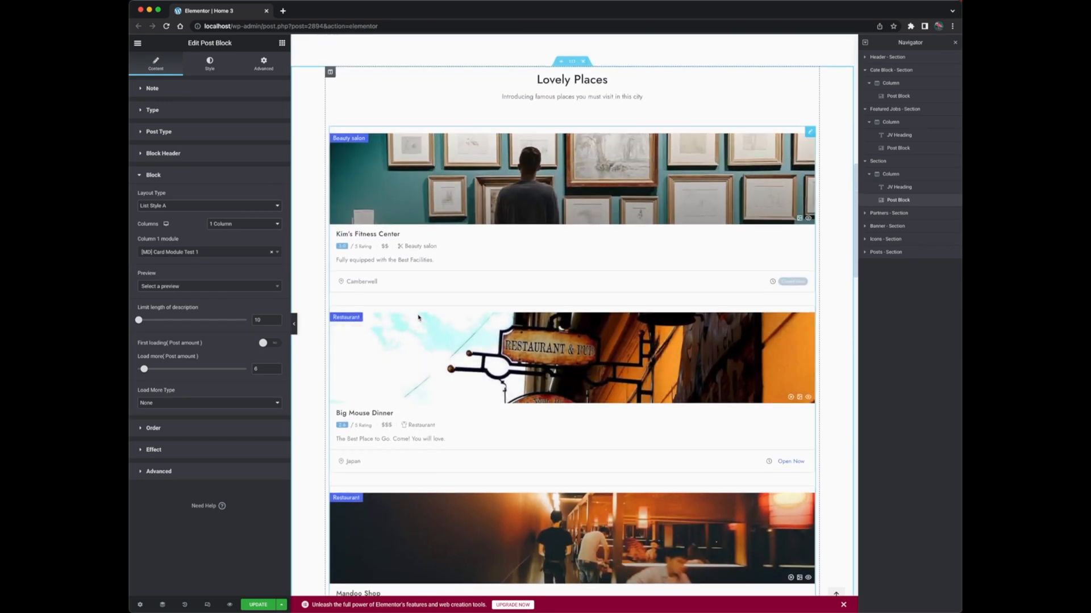
scroll(419, 317, "up", 4)
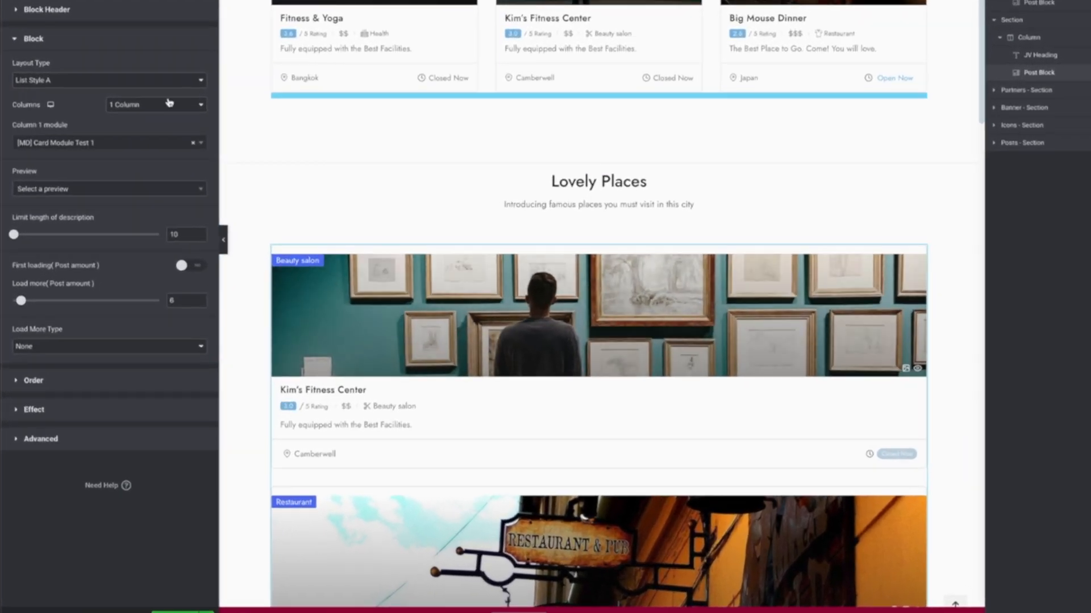
left_click(169, 103)
left_click(169, 128)
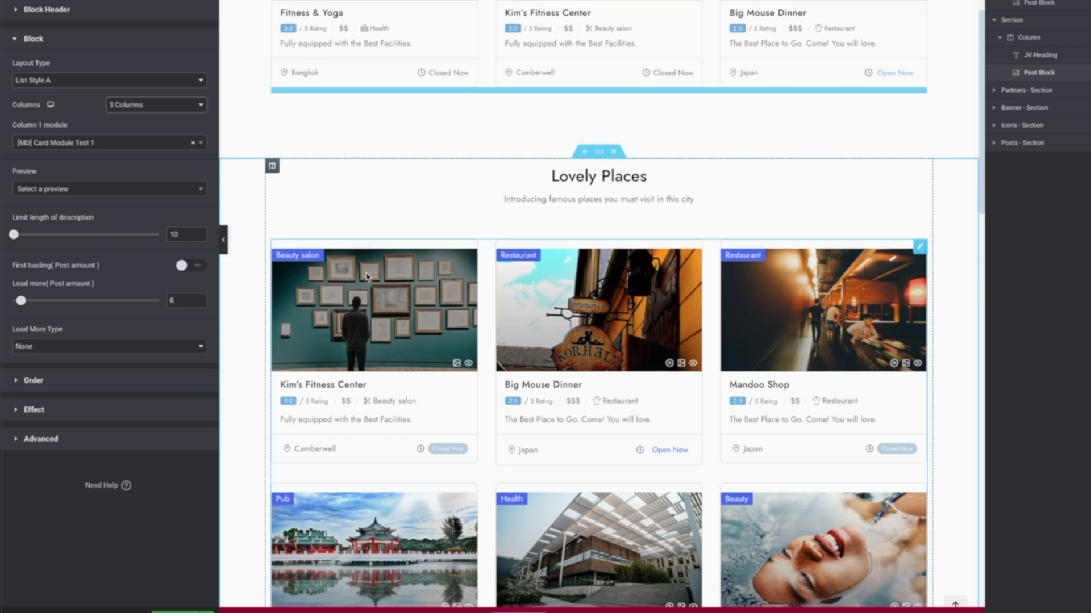
Set the load more post amount of the Lovely Places block to 3.
scroll(368, 277, "down", 4)
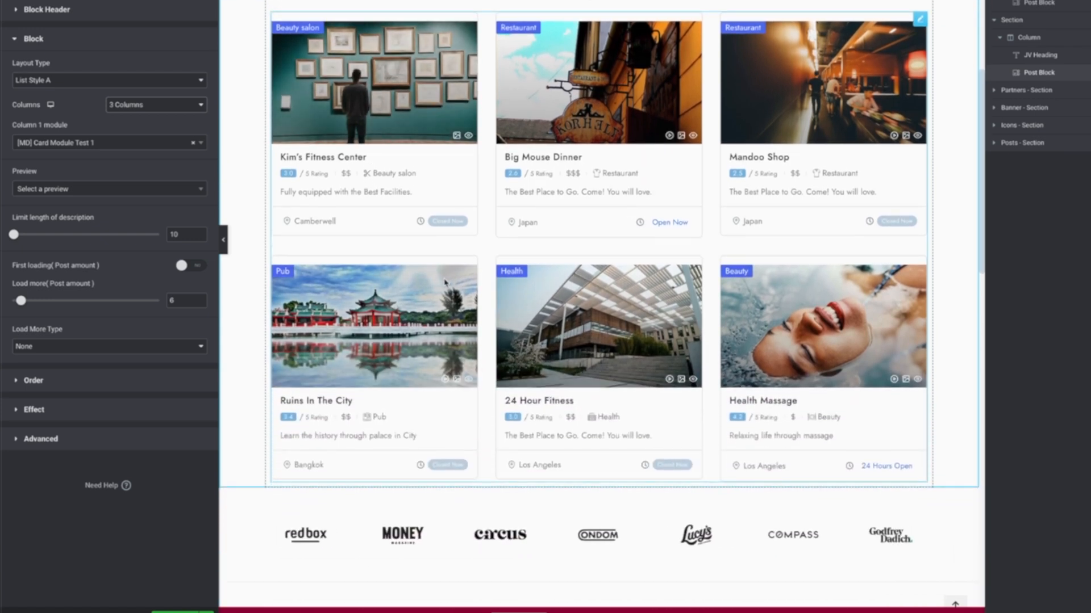
scroll(445, 283, "up", 5)
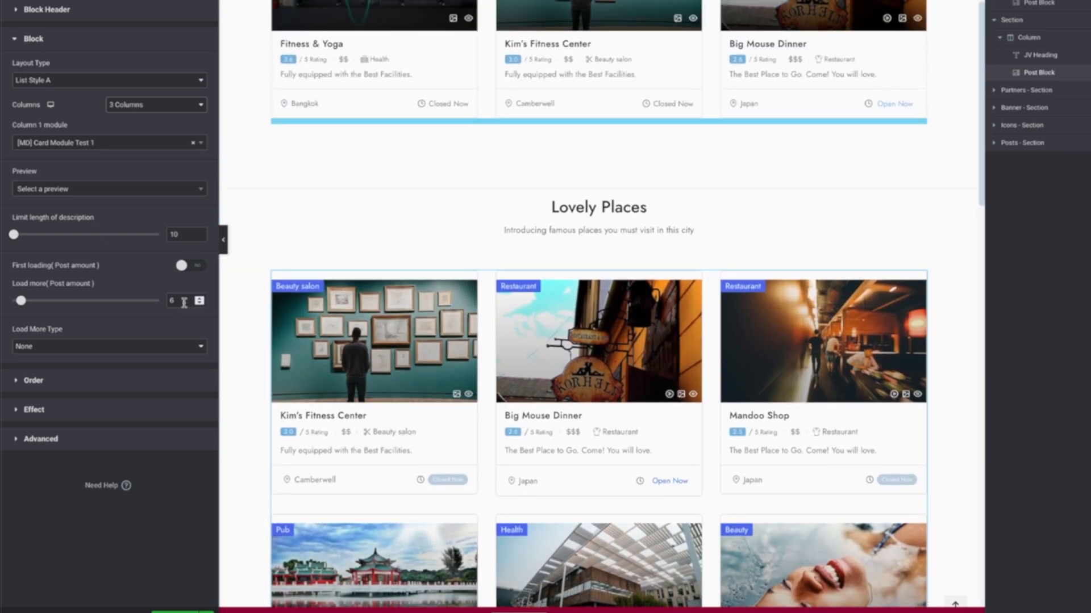
type("3")
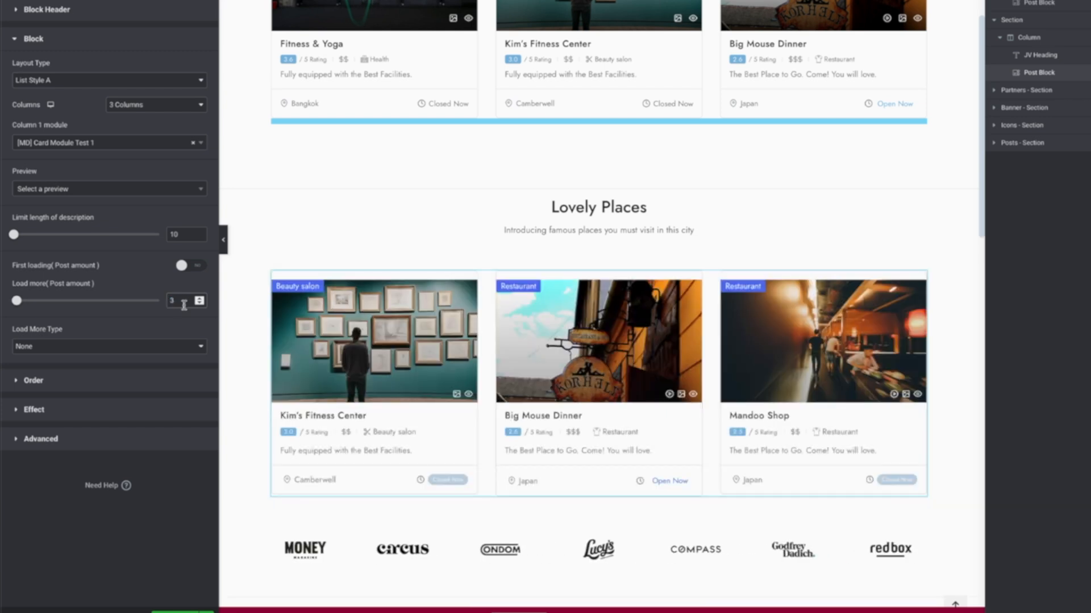
scroll(244, 141, "up", 1)
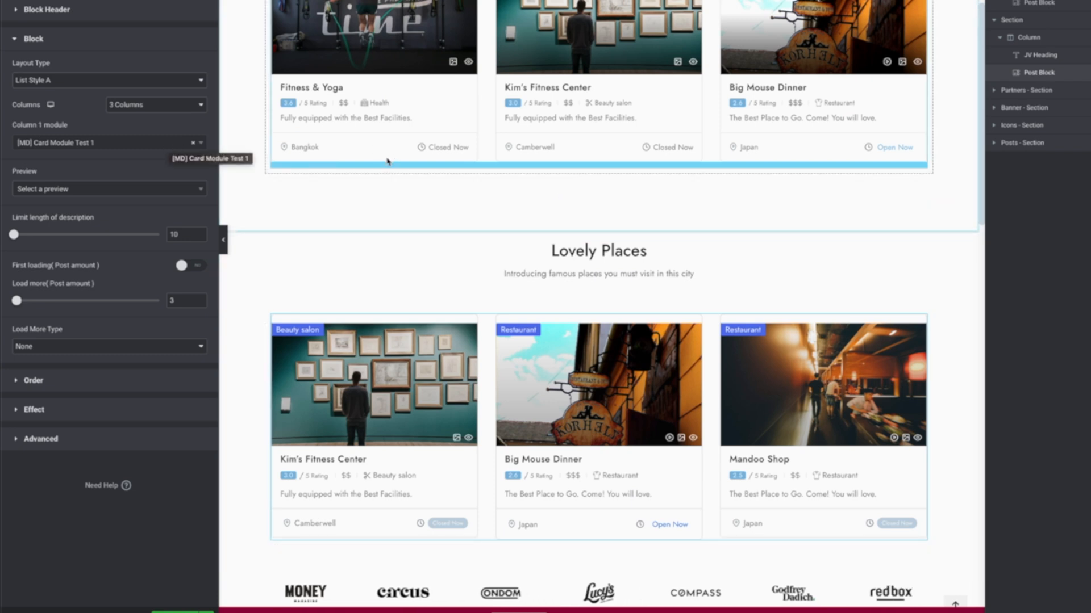
Try the column 1 modules "Listing, Horizontal ,Title, Price" and "Listing, Grid – Boxed Rating, Repeat icons" on the Lovely Places block.
left_click(143, 145)
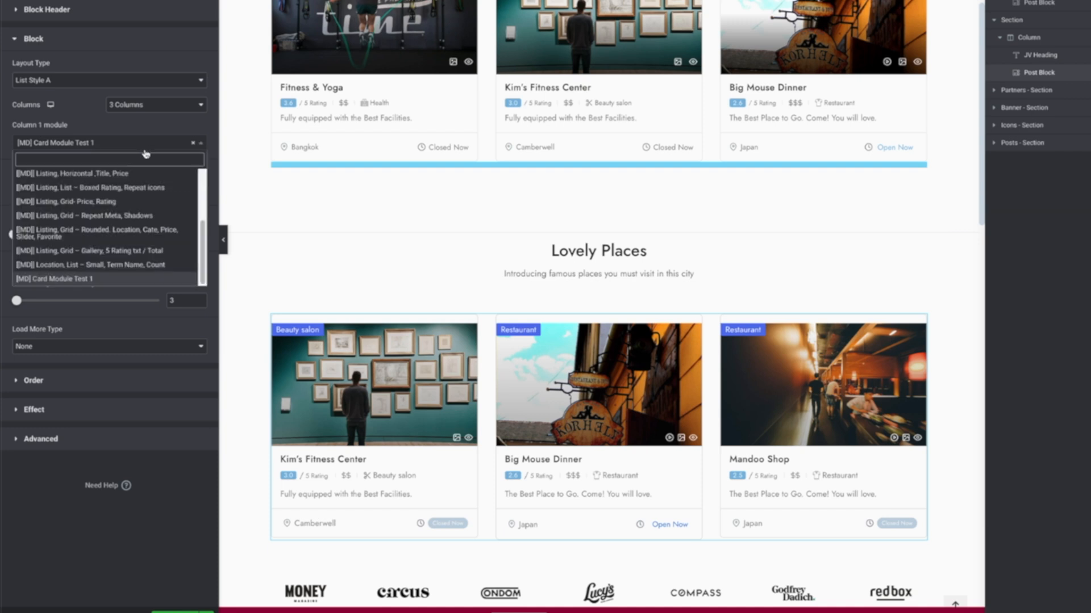
left_click(135, 174)
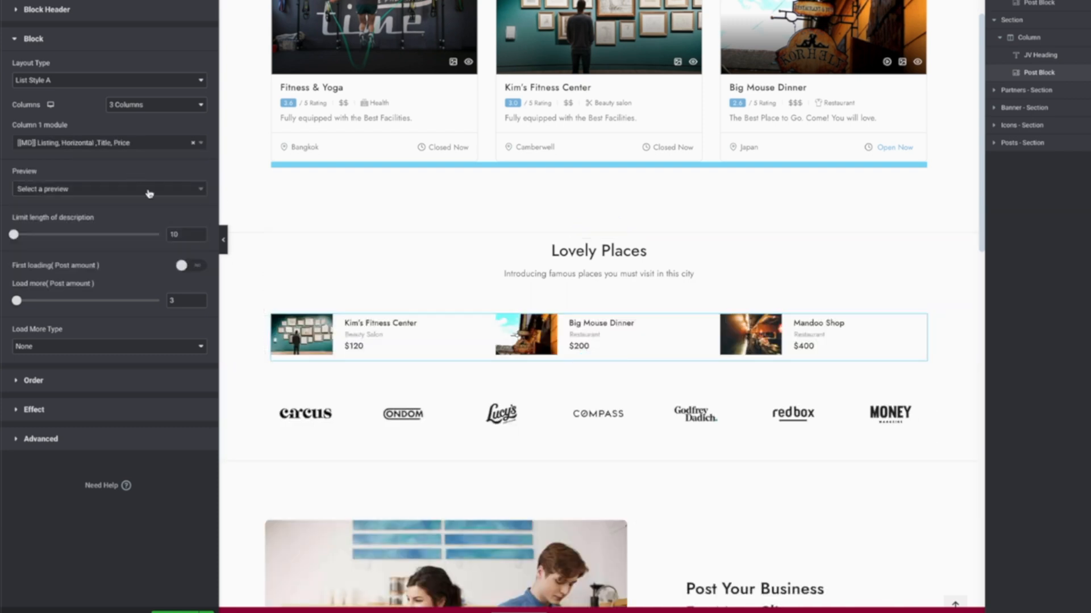
left_click(142, 149)
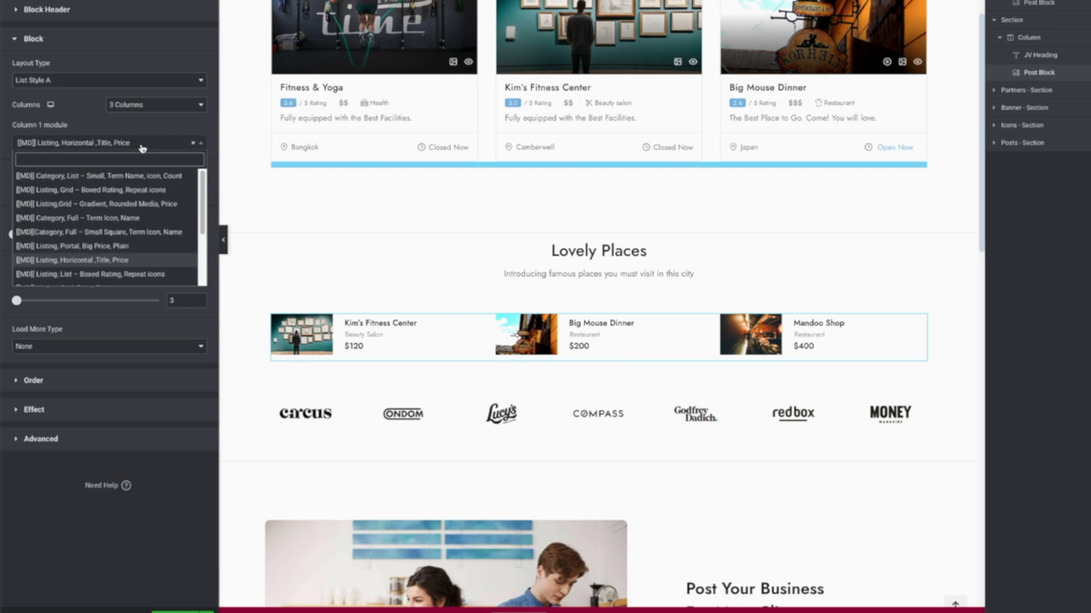
left_click(148, 194)
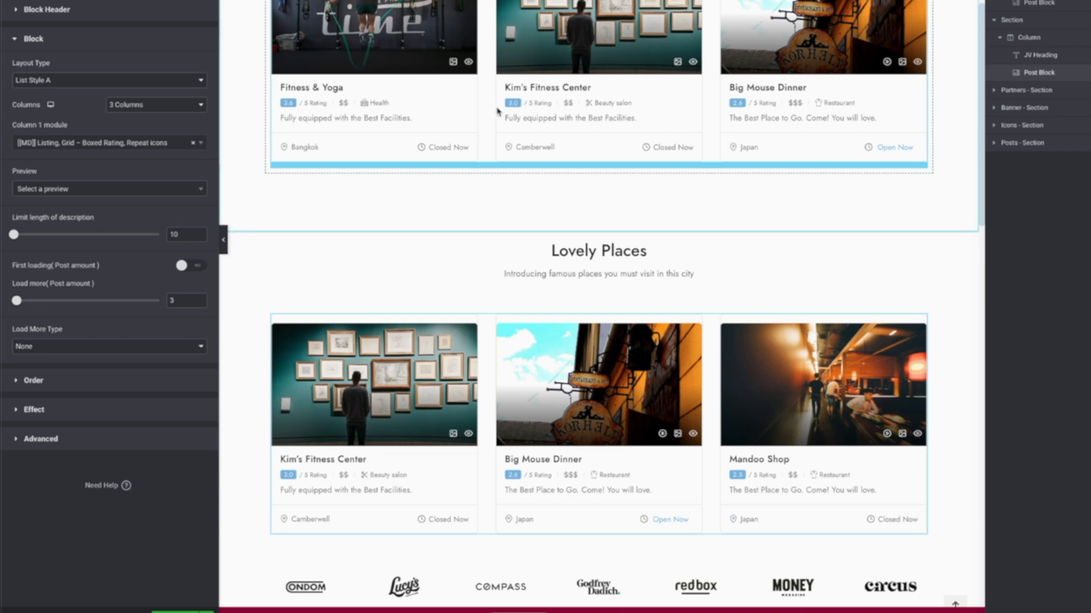
Try the column 1 modules "Listing,Grid – Gradient, Rounded Media, Price" and "Listing, Portal, Big Price, Plain".
left_click(93, 143)
left_click(88, 200)
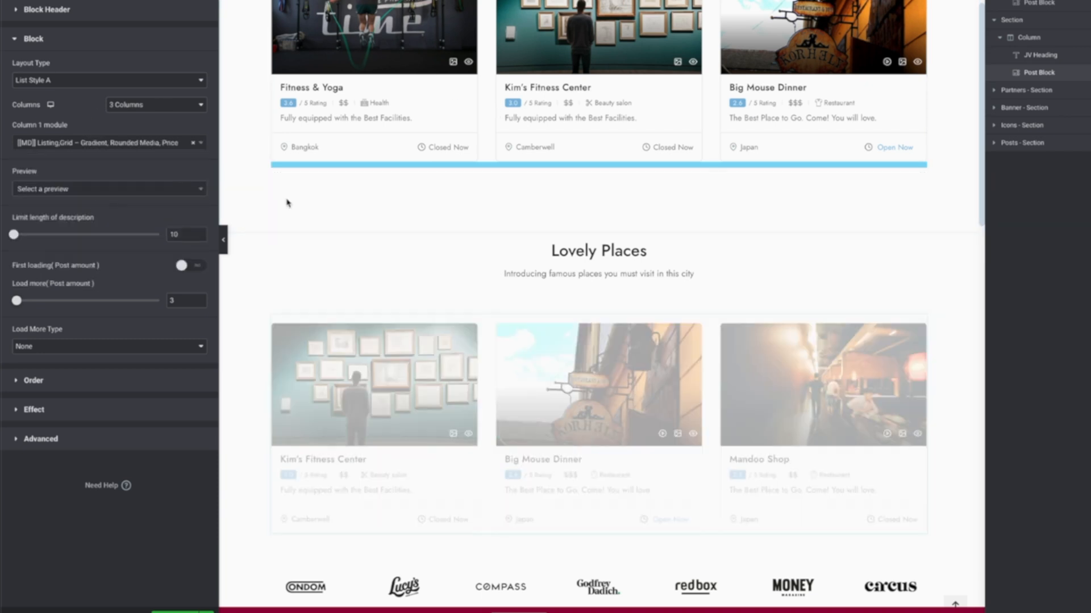
left_click(151, 143)
left_click(140, 248)
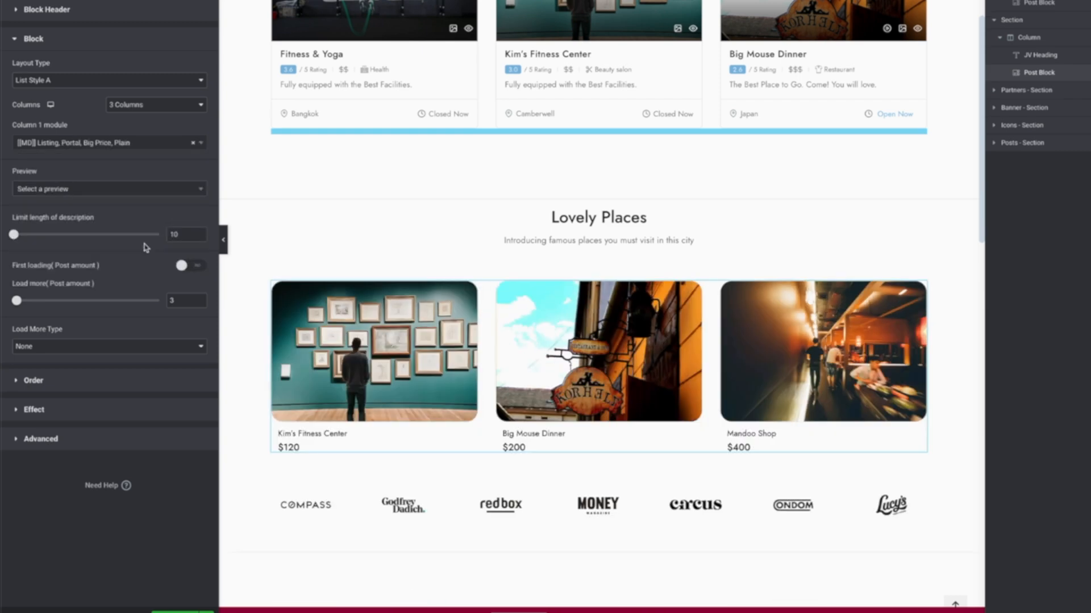
Switch the column 1 module to "Listing, Horizontal ,Title, Price" and on to "Listing, List – Boxed Rating, Repeat icons".
left_click(137, 143)
left_click(108, 261)
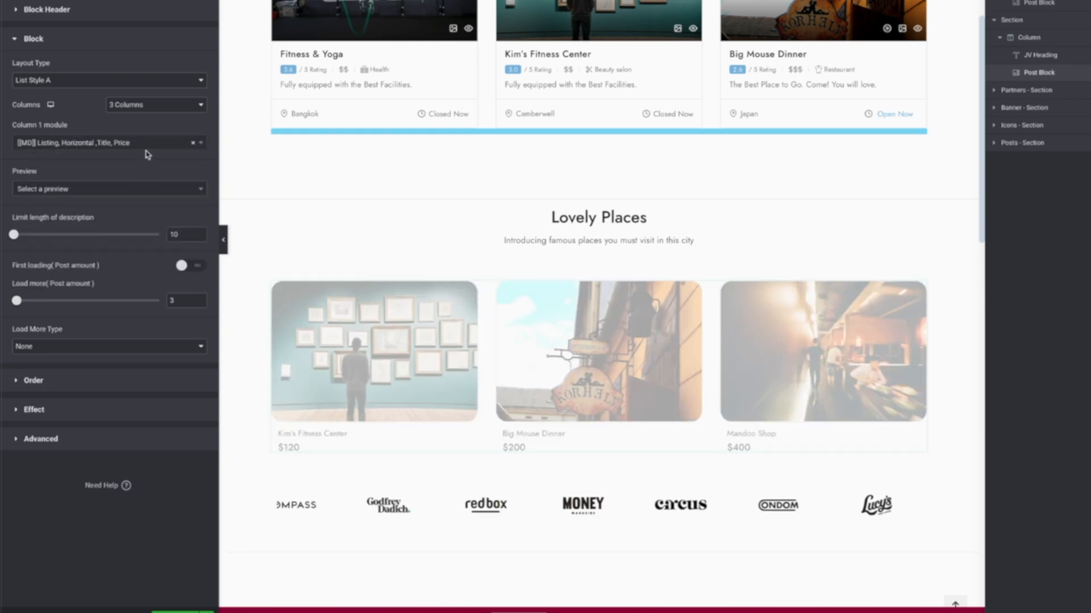
left_click(145, 143)
left_click(135, 273)
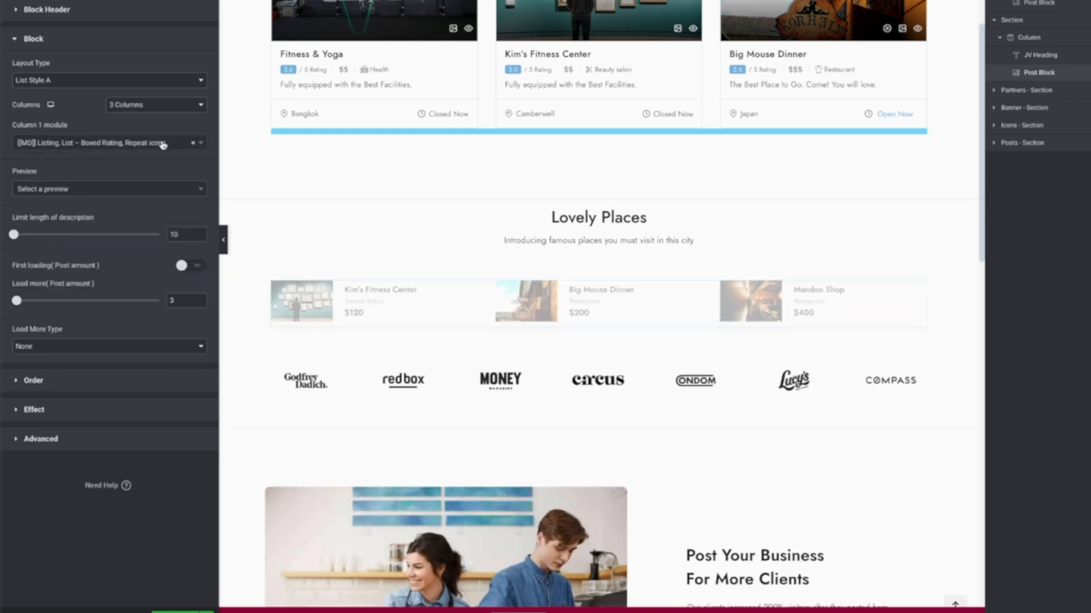
Set the Lovely Places block to 2 columns and its load more post amount to 4.
left_click(162, 105)
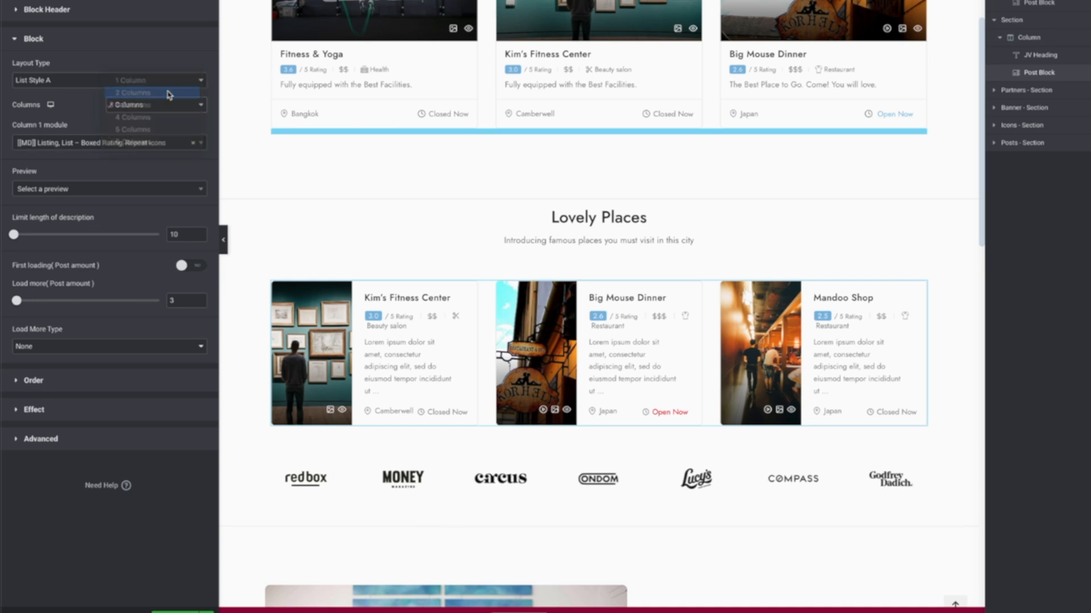
left_click(159, 93)
double_click(182, 300)
type("4")
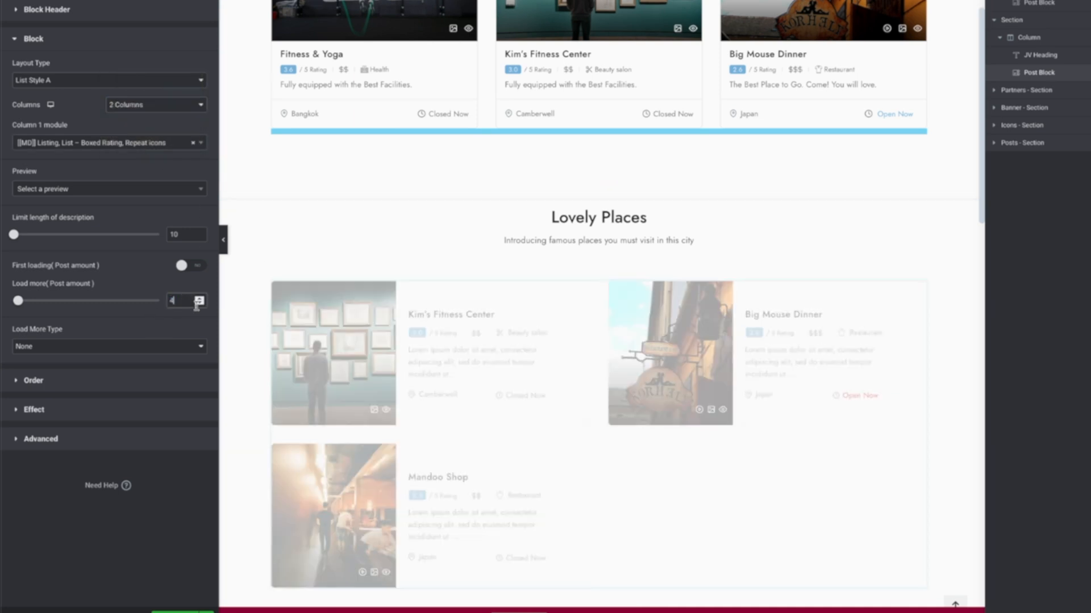
scroll(447, 217, "down", 3)
scroll(401, 219, "up", 3)
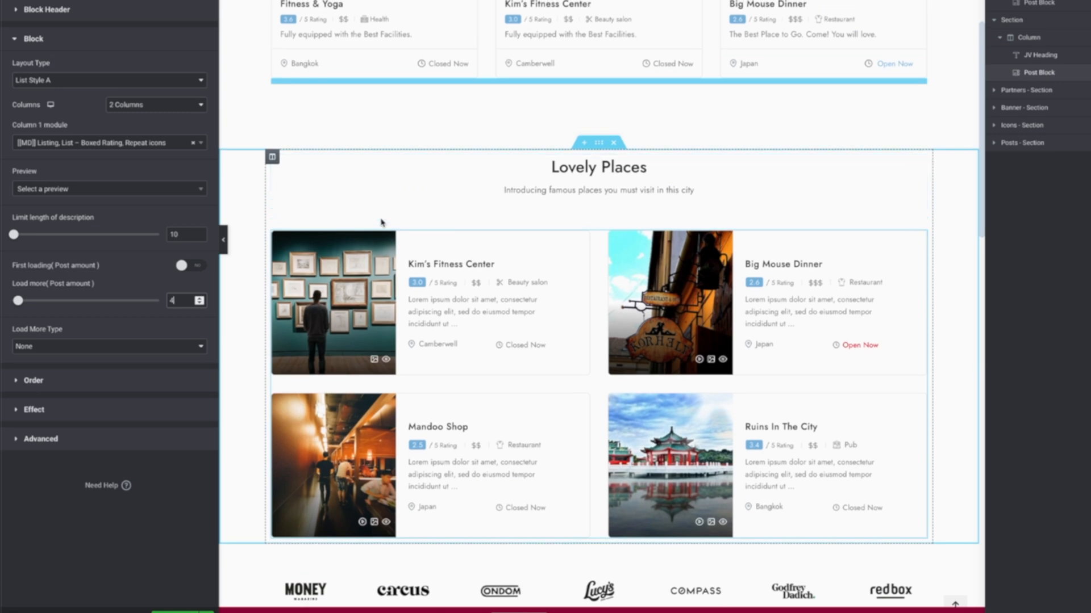
Try the "Listing, Grid- Price, Rating" module for column 1 and check the resulting cards.
left_click(136, 142)
scroll(111, 223, "down", 2)
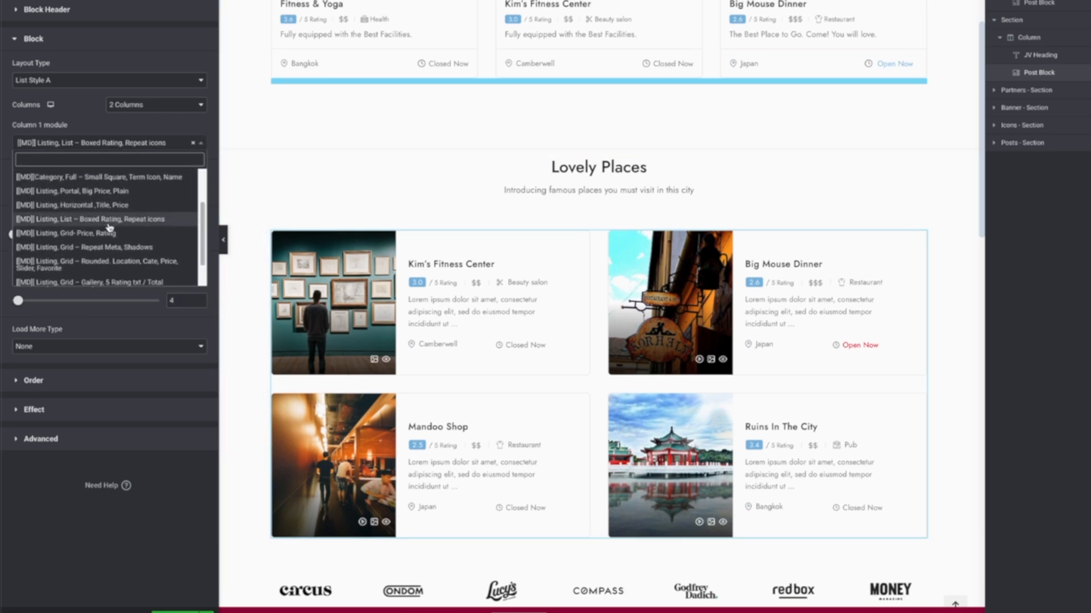
left_click(110, 219)
scroll(449, 185, "down", 3)
scroll(446, 171, "down", 1)
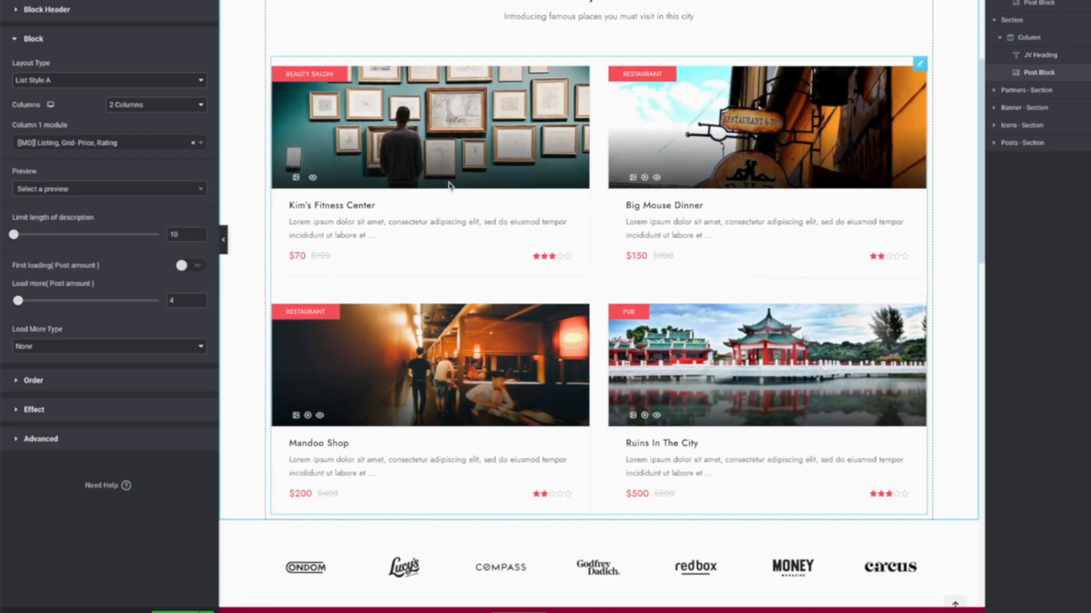
scroll(445, 152, "up", 2)
Try the column 1 modules "Listing, Grid – Gallery, 5 Rating txt / Total" and "Listing, Grid – Rounded. Location, Cate, Price, Slider, Favorite".
left_click(153, 142)
left_click(131, 250)
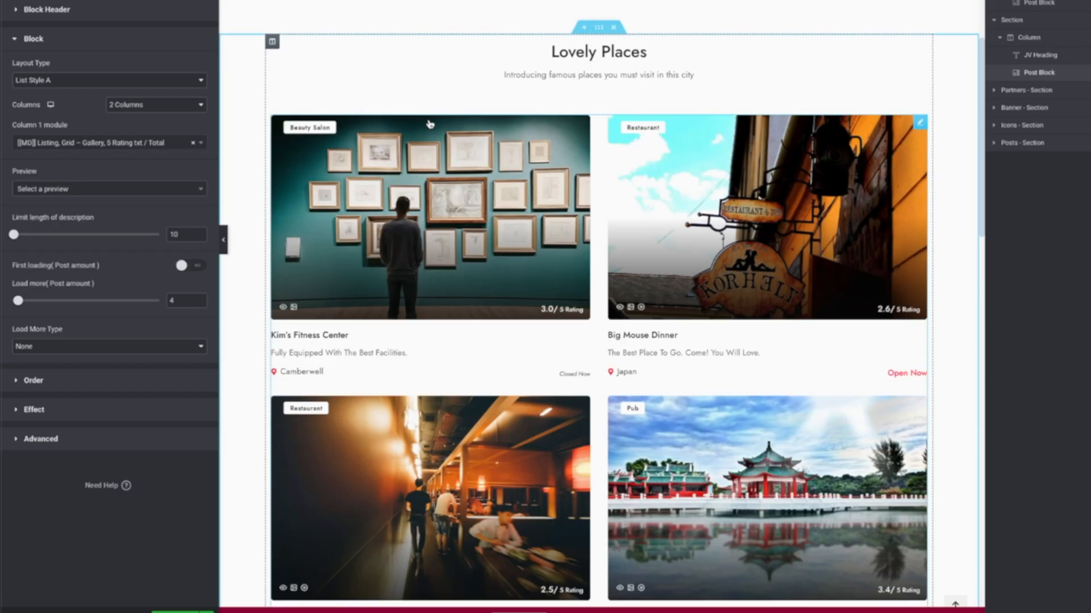
left_click(139, 146)
left_click(97, 232)
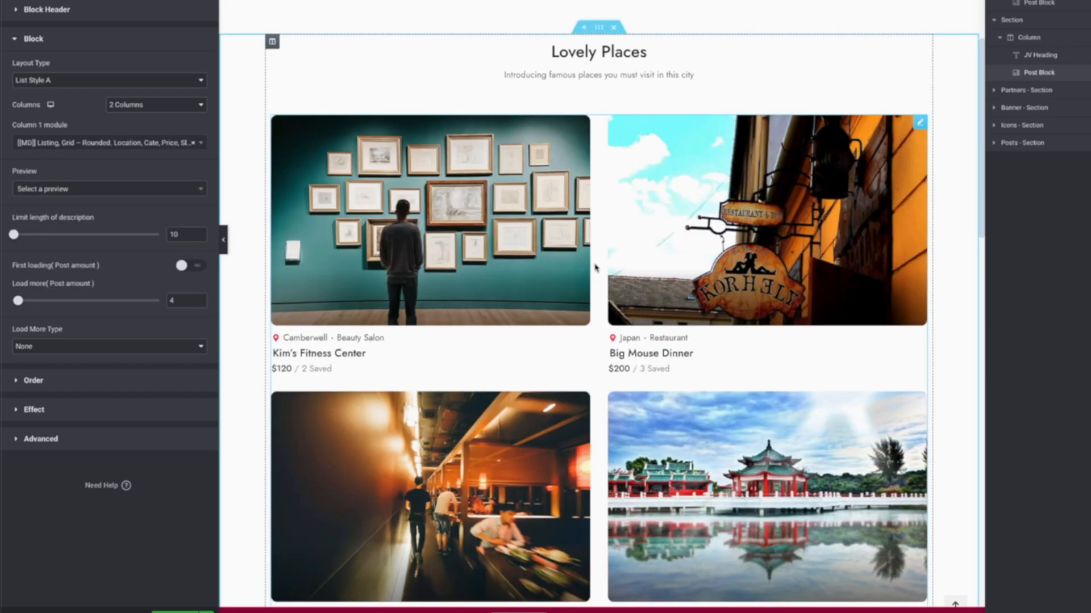
scroll(683, 294, "down", 1)
scroll(684, 293, "down", 1)
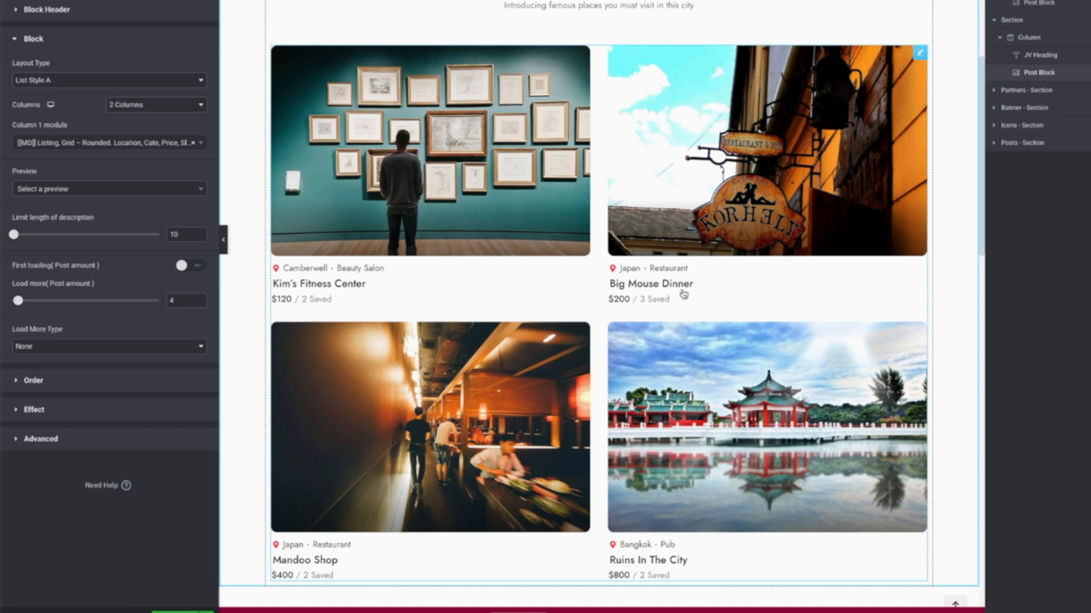
Assign the module "Listing, Grid – Boxed Rating, Repeat icons" to column 1 of the Lovely Places block.
left_click(106, 193)
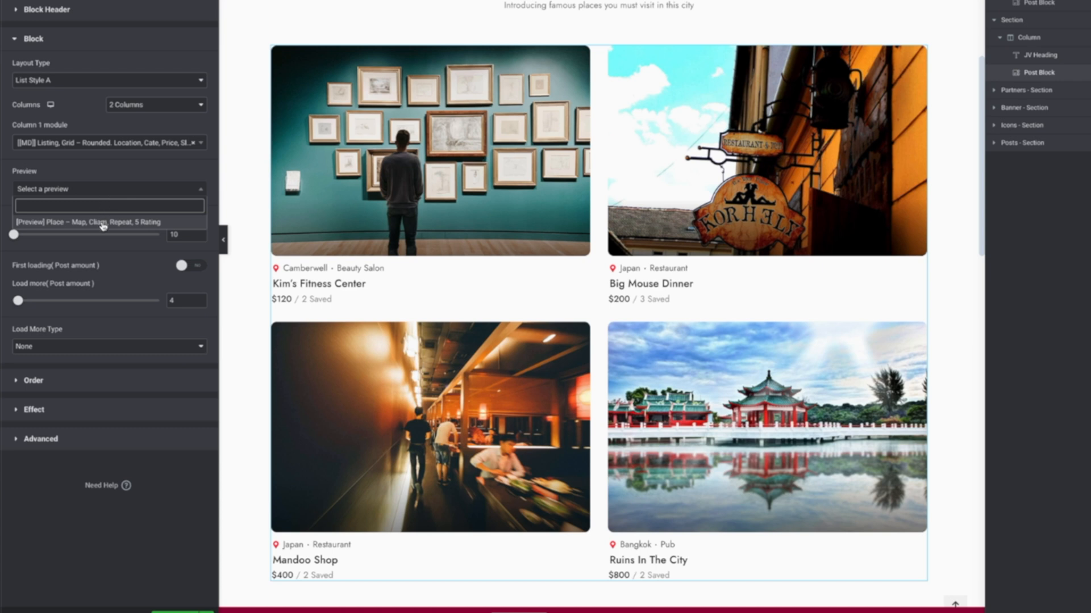
left_click(142, 148)
scroll(162, 188, "up", 3)
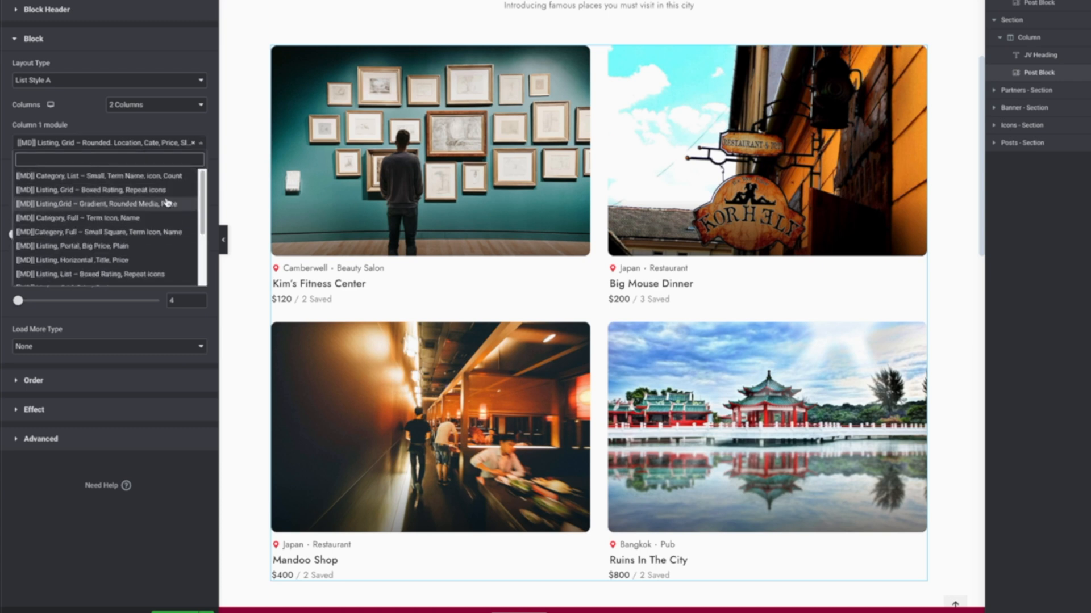
left_click(163, 192)
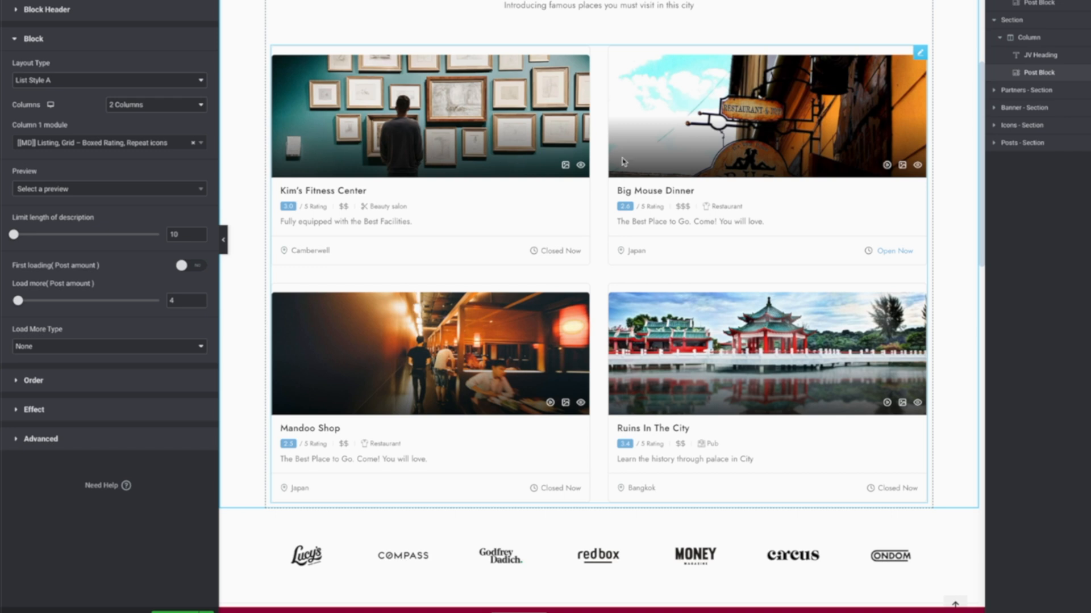
Set the block's preview to "[Preview] Place – Map, Cliam, Repeat, 5 Rating".
left_click(162, 189)
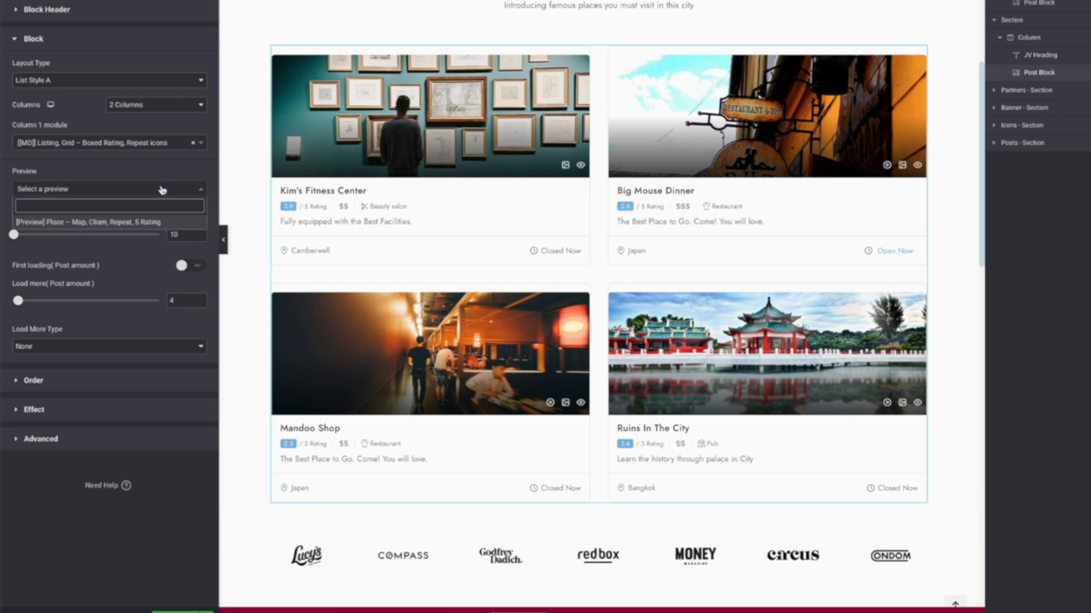
left_click(126, 223)
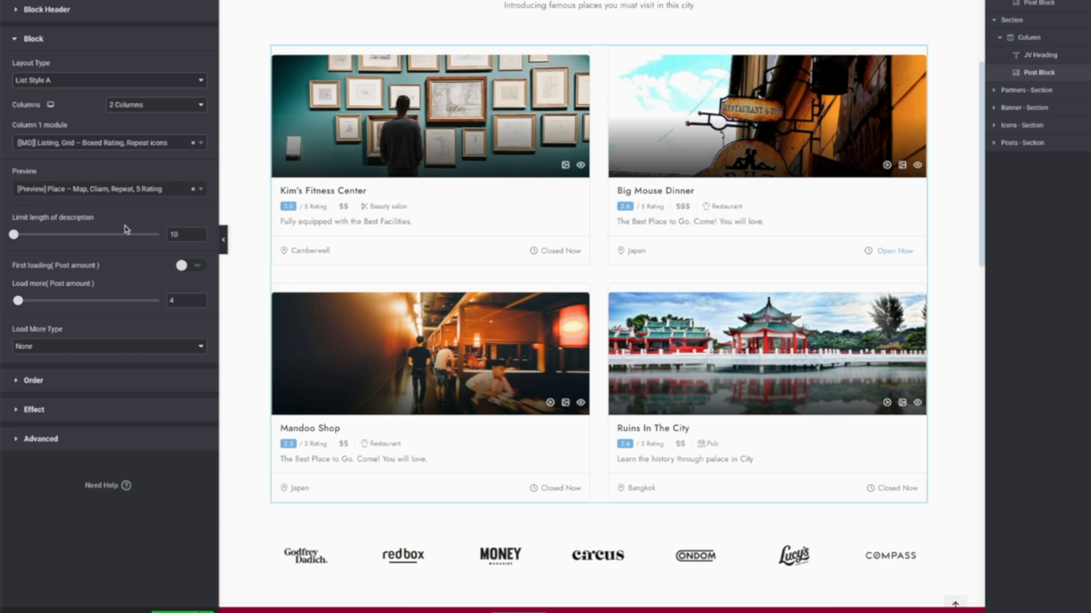
left_click(163, 190)
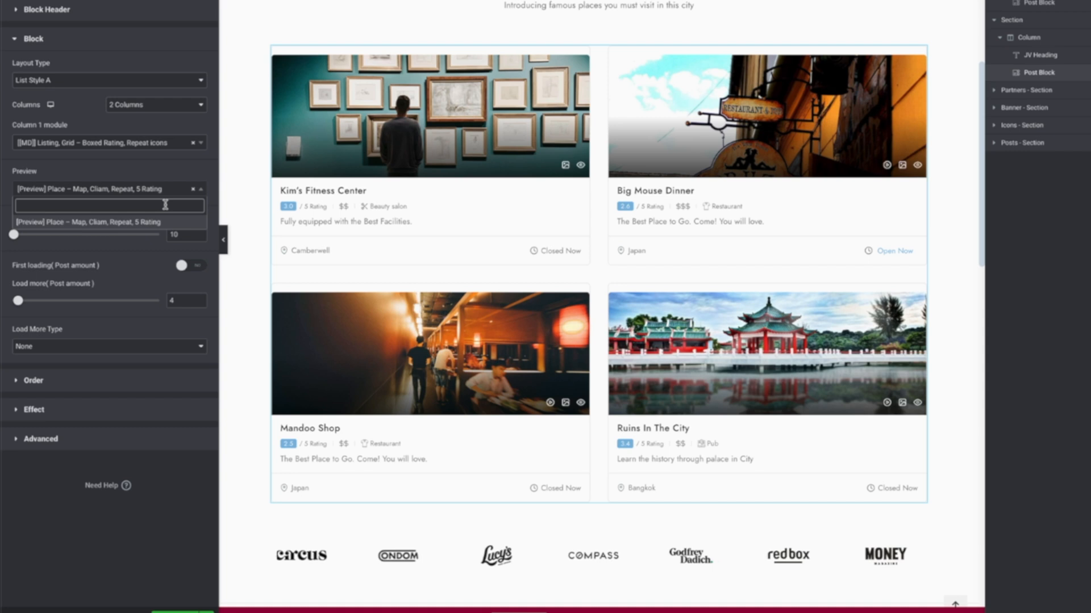
left_click(207, 256)
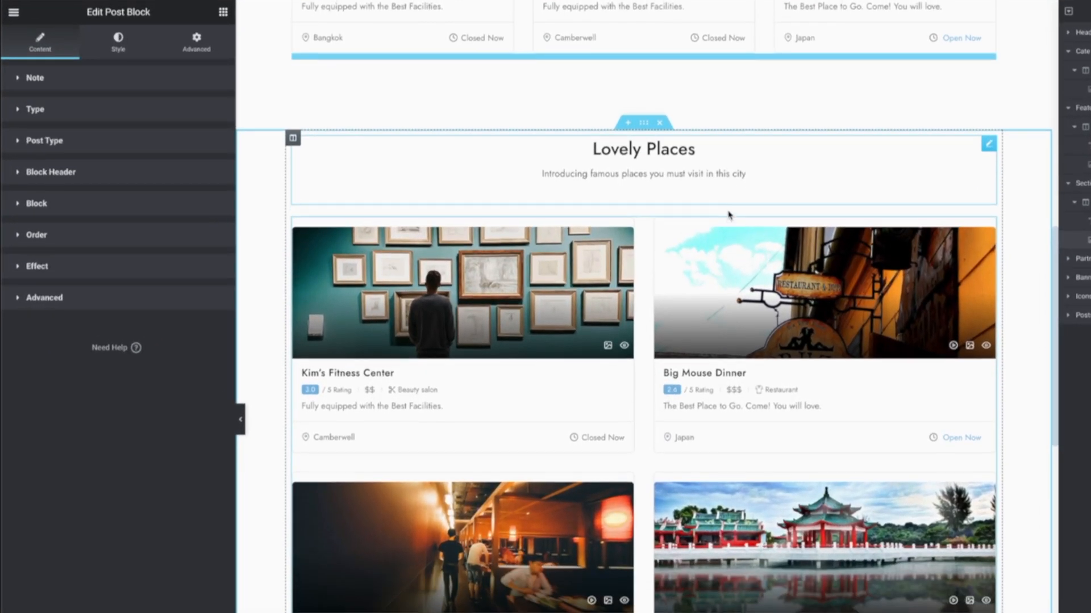
left_click(134, 148)
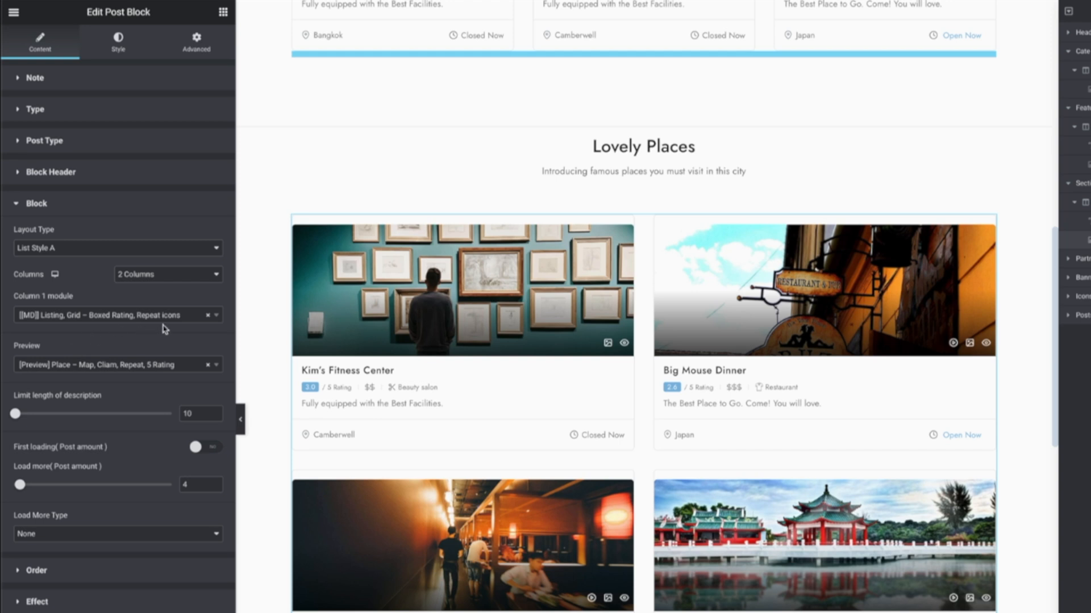
left_click(166, 317)
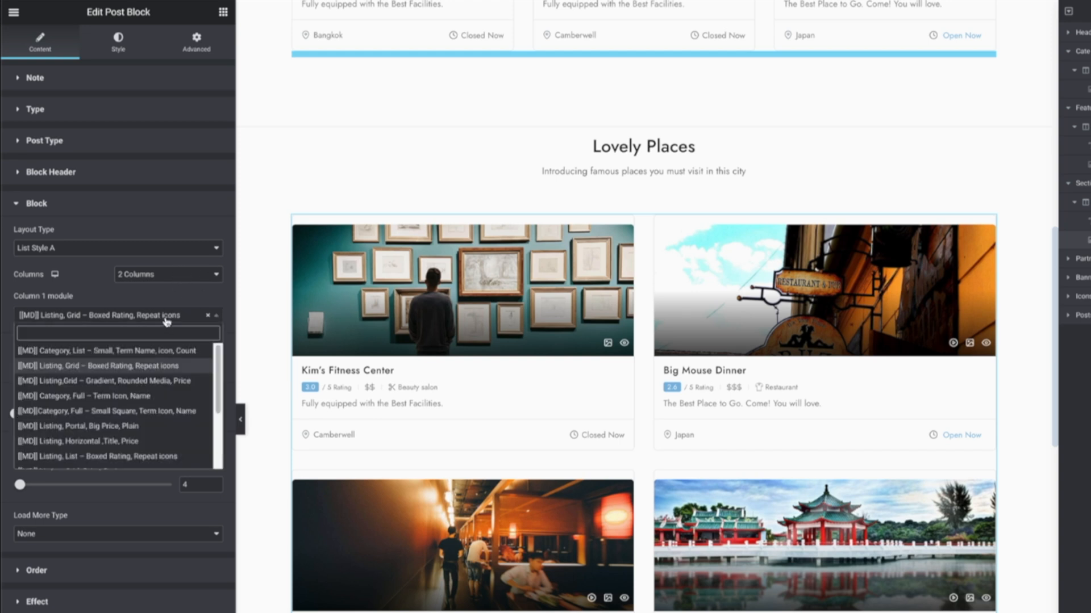
left_click(95, 290)
left_click(142, 203)
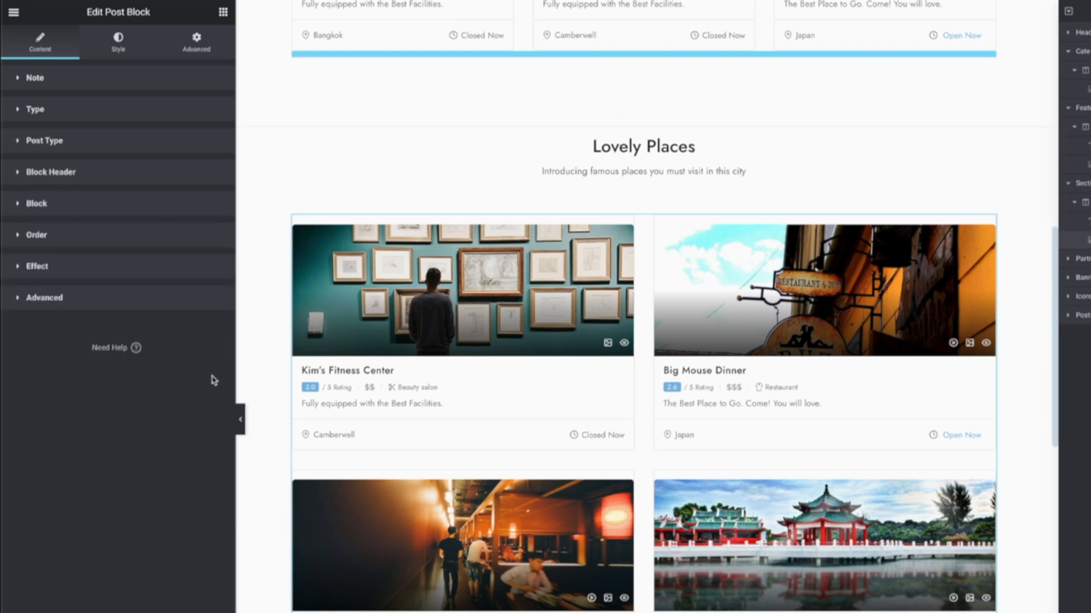
left_click(149, 173)
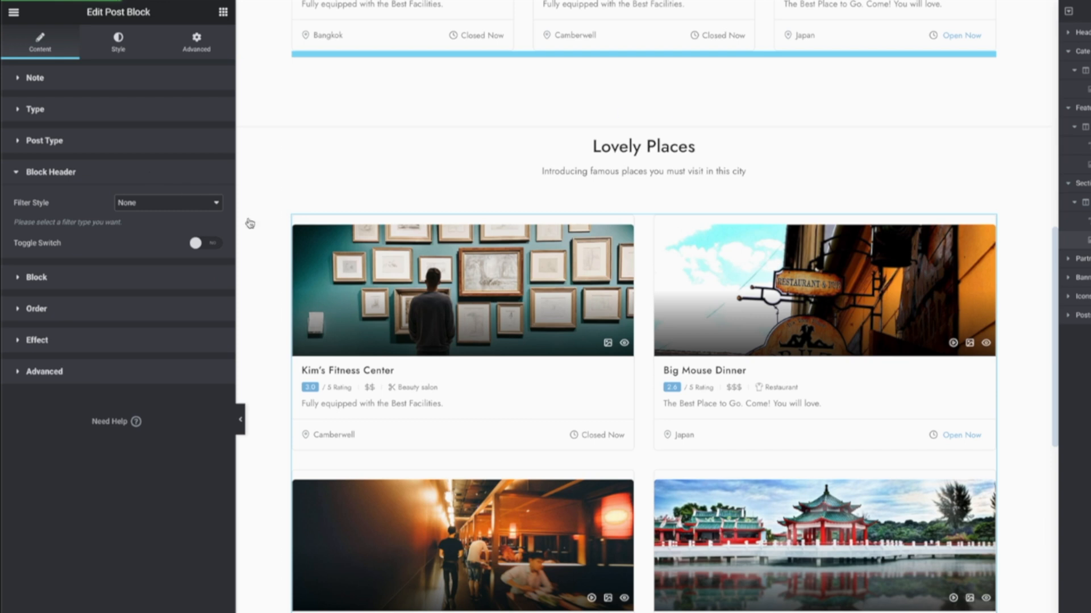
left_click(146, 142)
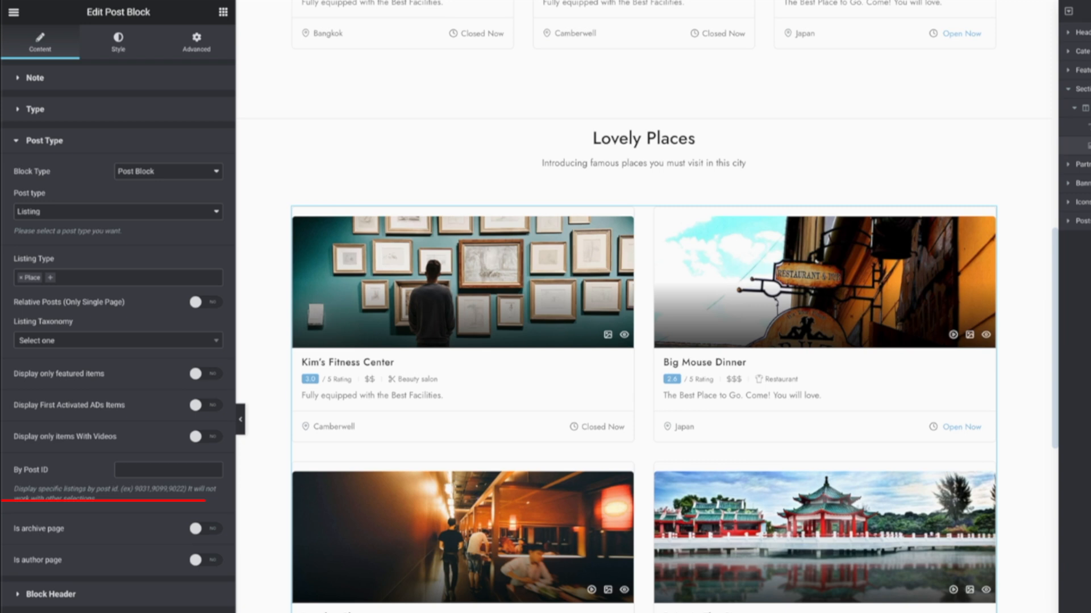
Set the block header's filter style to Style1 and its header title to "Don't miss it".
left_click(146, 595)
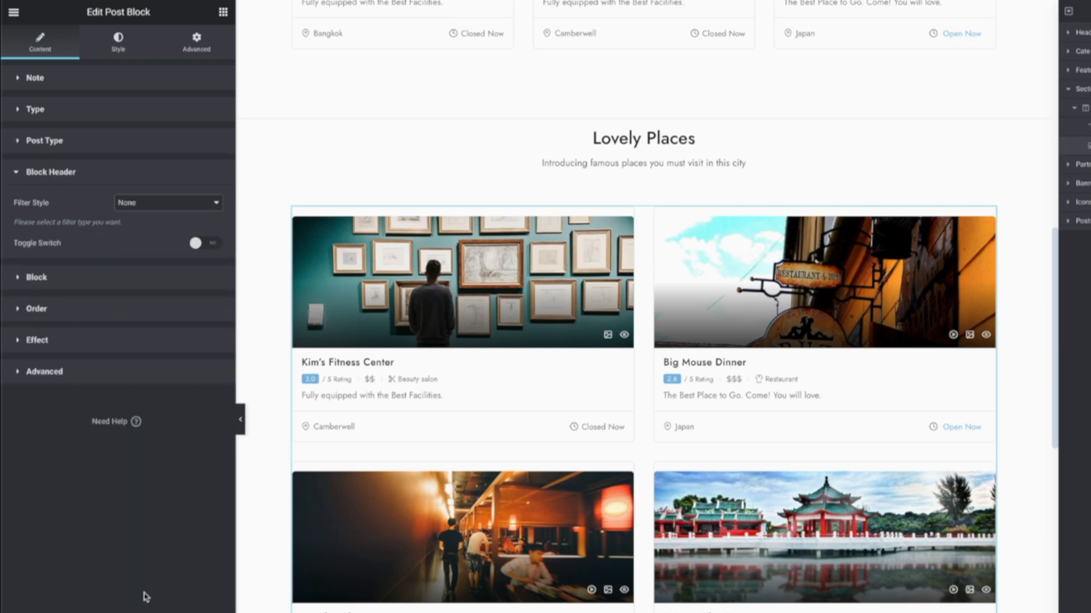
left_click(155, 202)
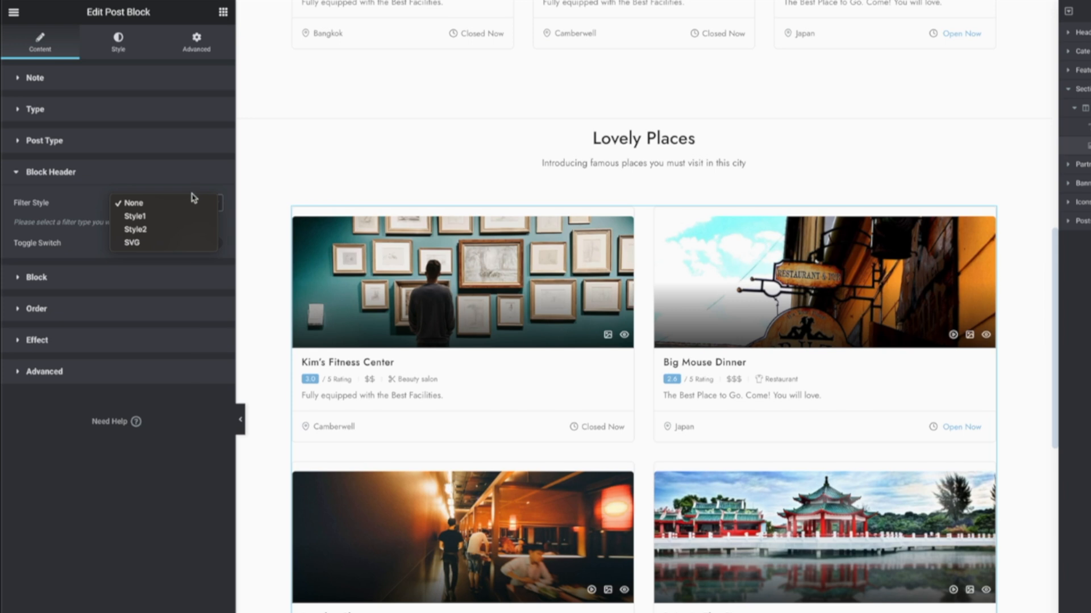
left_click(162, 217)
left_click(188, 246)
type("Don't miss it")
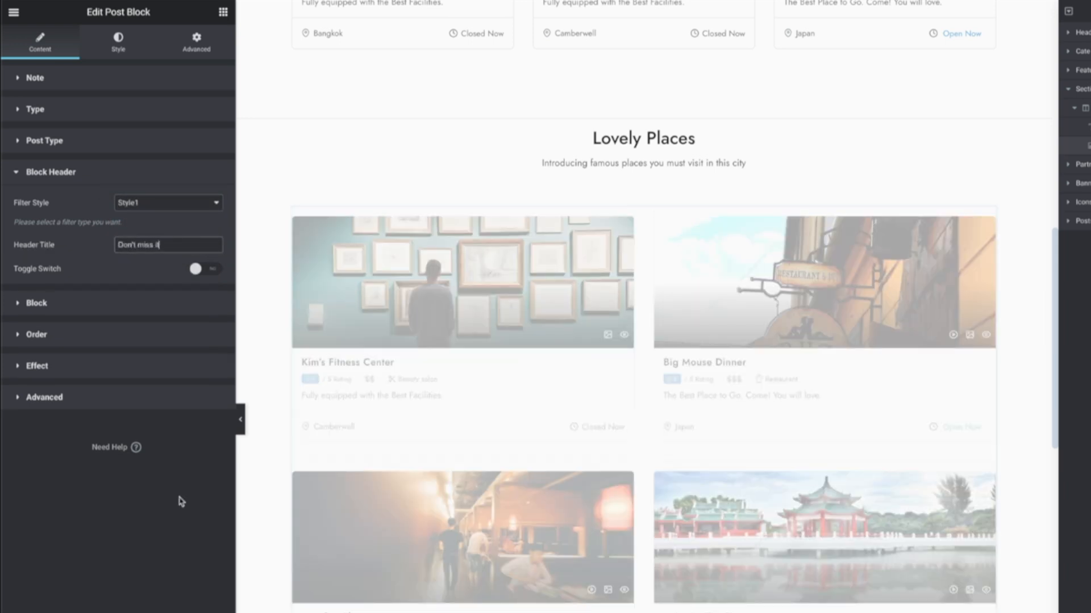
Try the filter style Style2 on the block header with the sub title "Only Today".
left_click(149, 203)
left_click(145, 216)
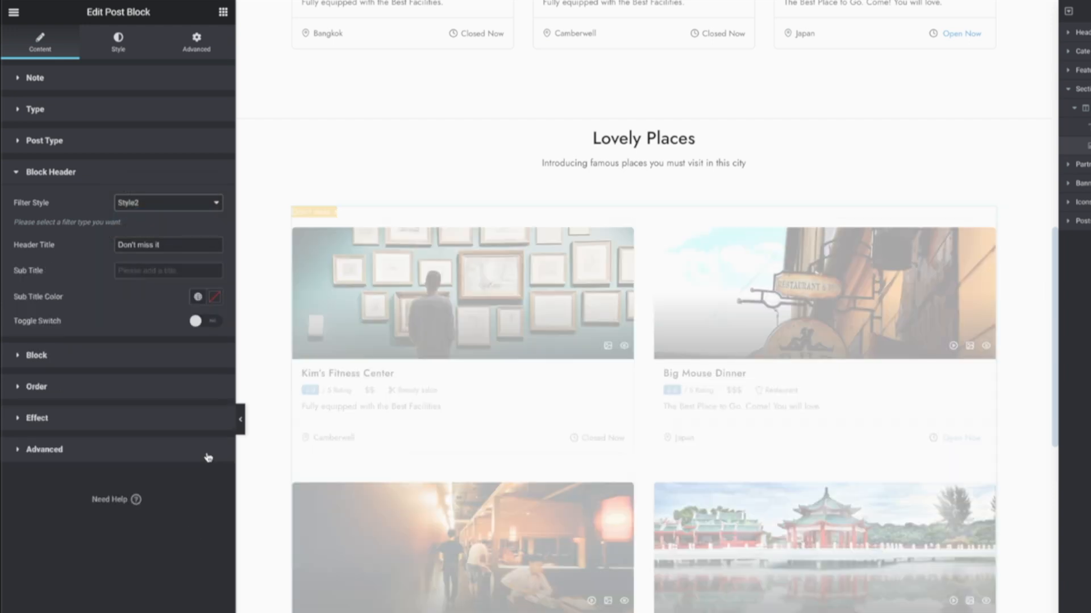
left_click(137, 272)
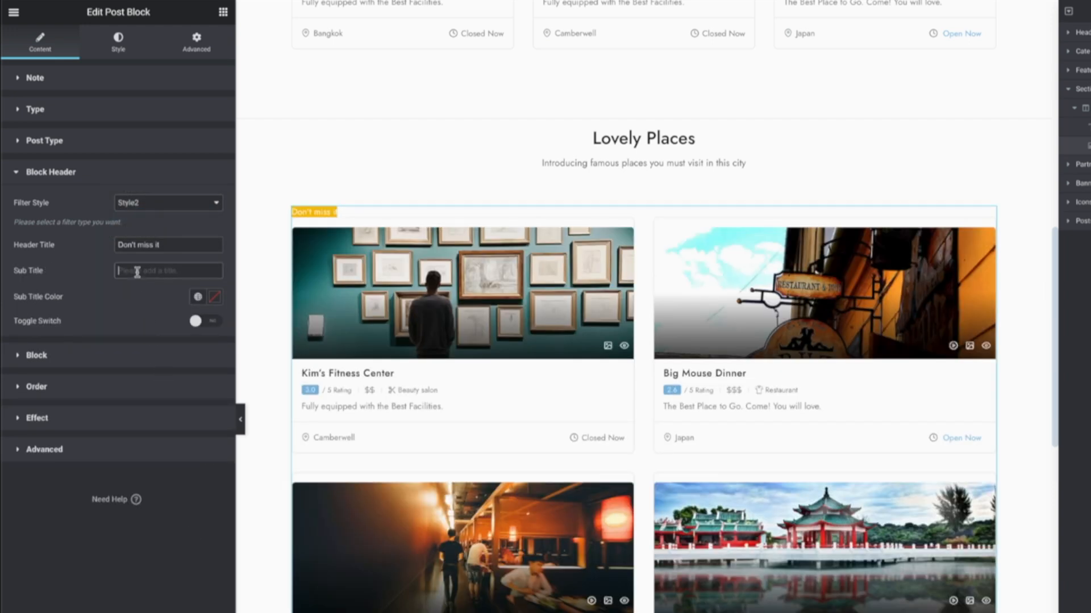
type("Only Today")
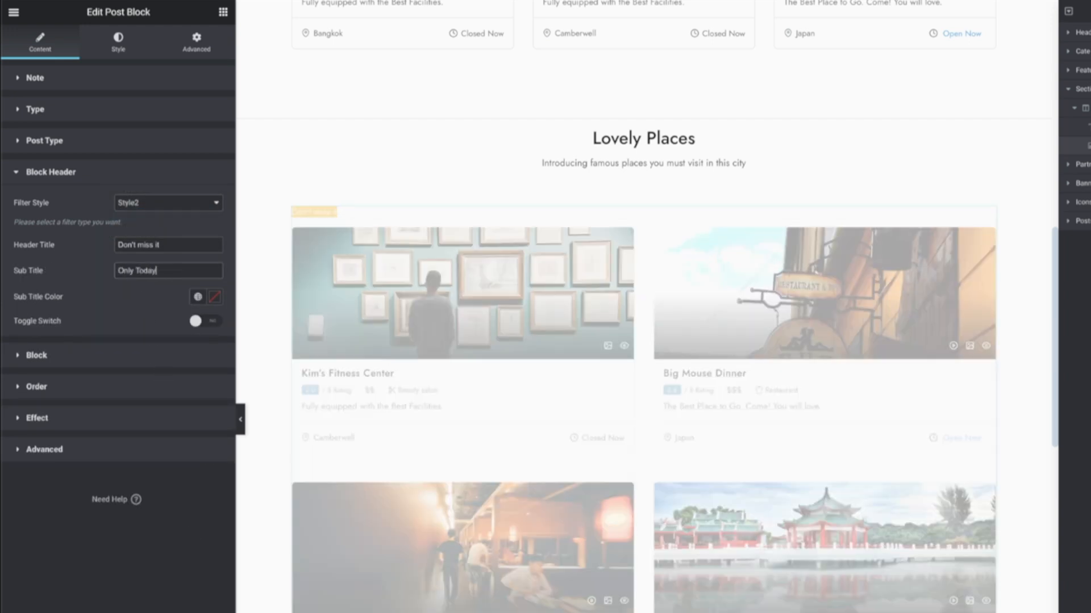
left_click(122, 43)
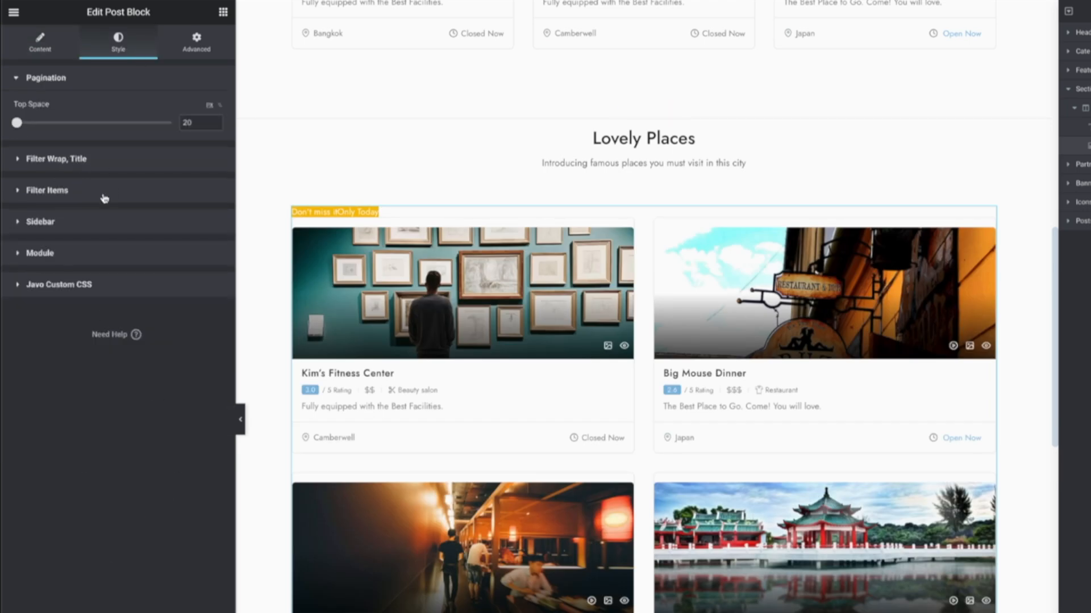
left_click(54, 50)
Set the block header's filter style to SVG.
left_click(221, 211)
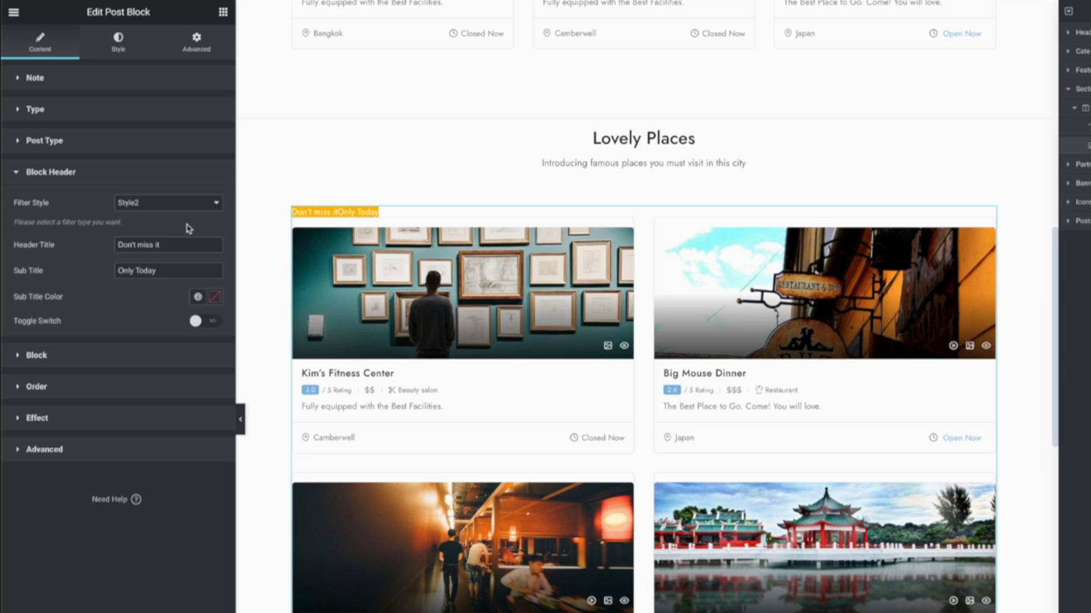
left_click(187, 203)
left_click(185, 217)
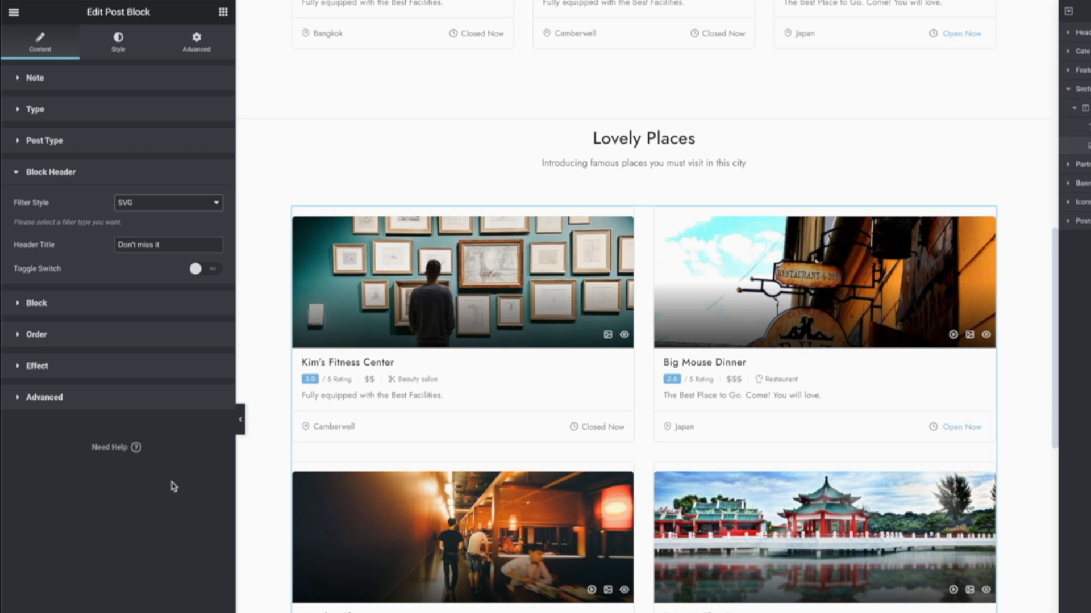
Try the block header's toggle switch and its module choices, and switch it back off.
left_click(209, 271)
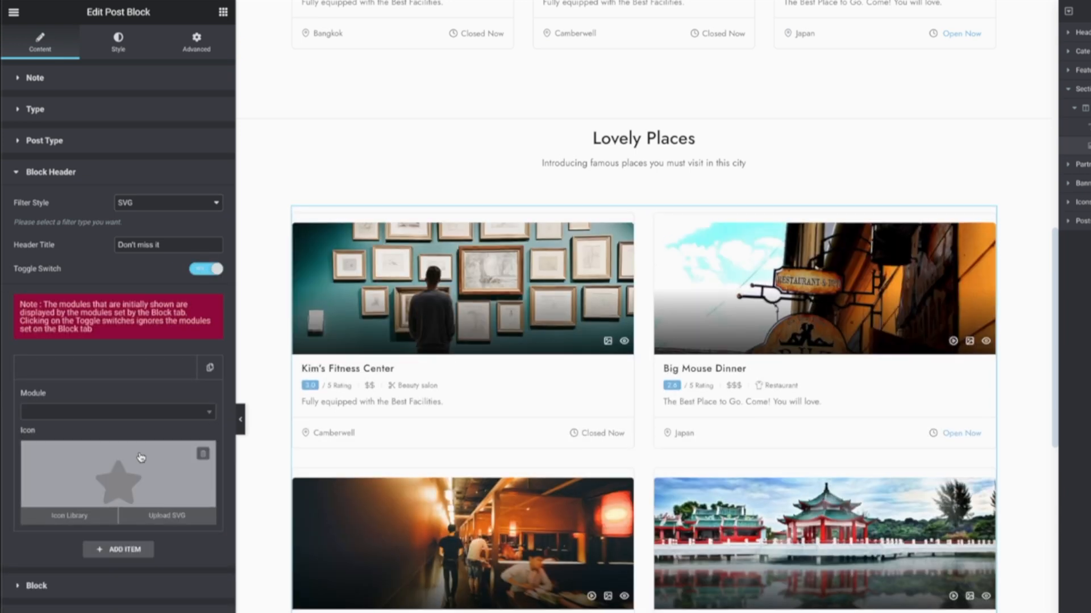
left_click(151, 419)
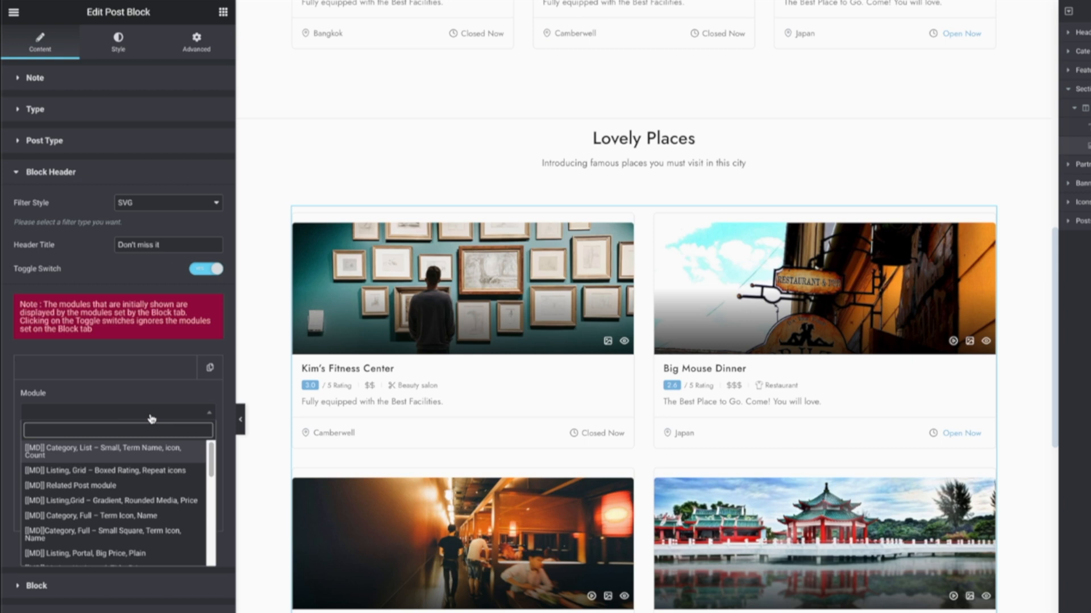
left_click(133, 485)
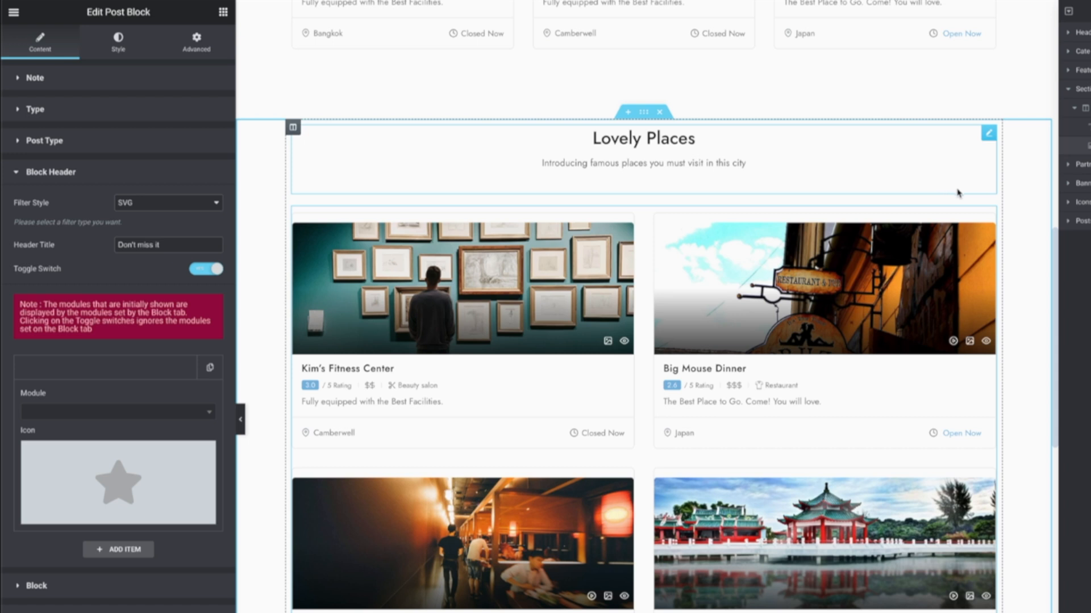
left_click(141, 370)
left_click(206, 269)
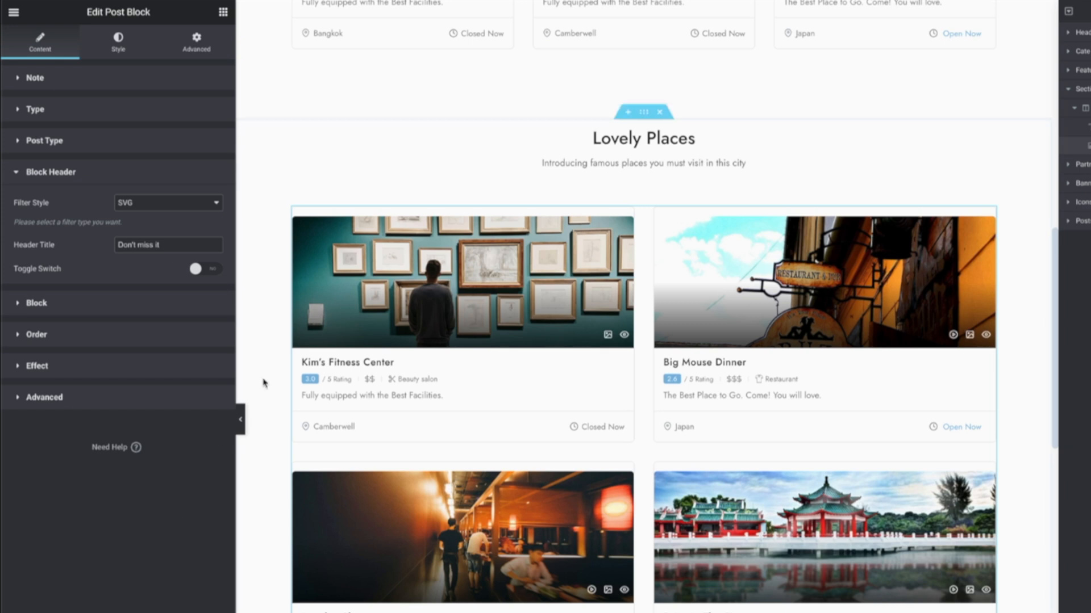
Examine the layout type options in the Lovely Places block settings.
left_click(102, 309)
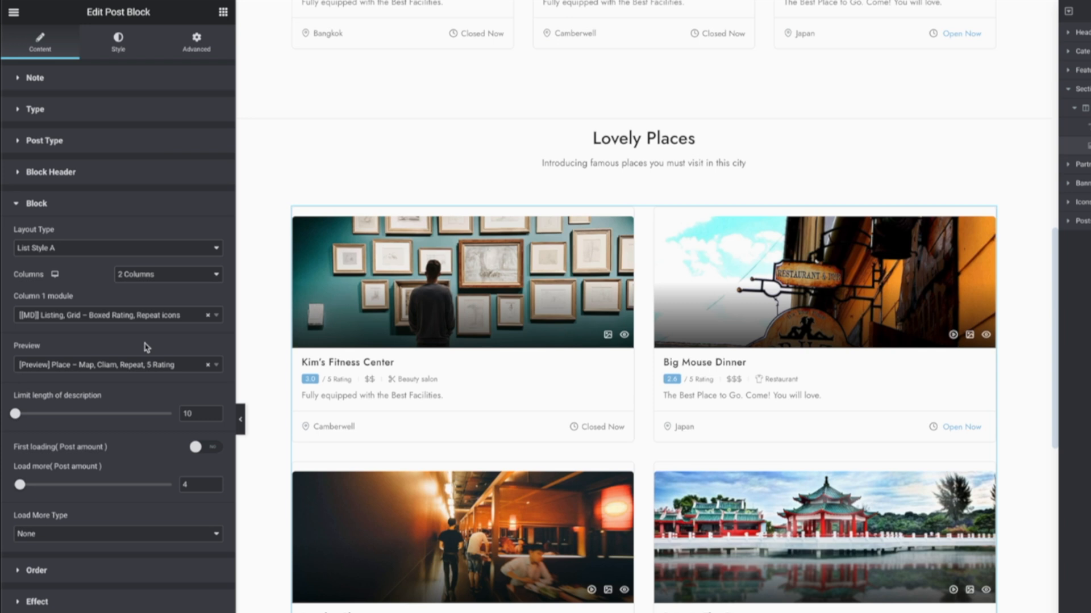
left_click(196, 248)
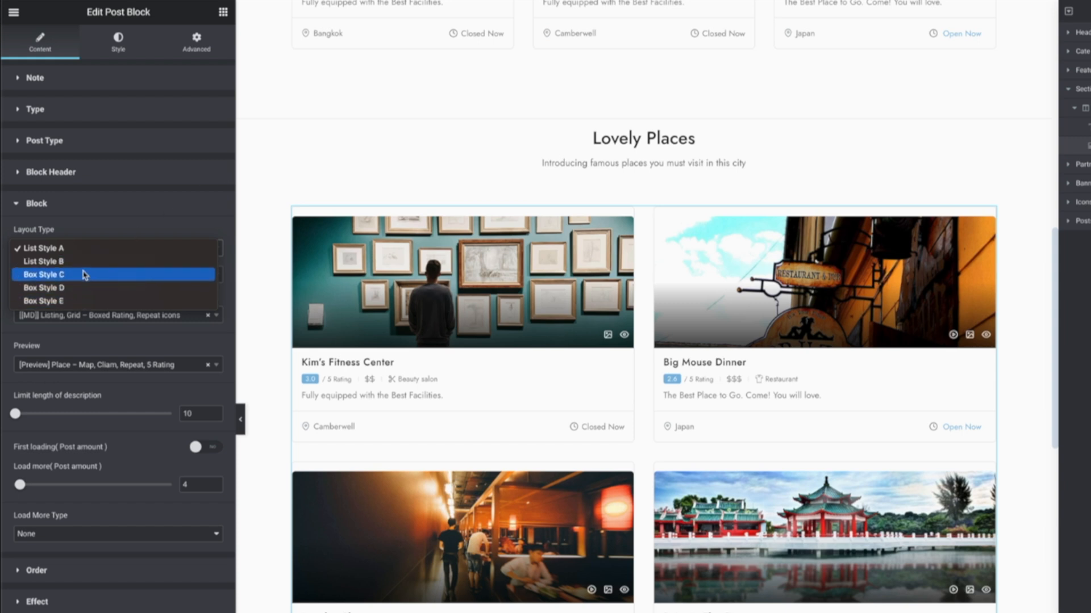
left_click(126, 234)
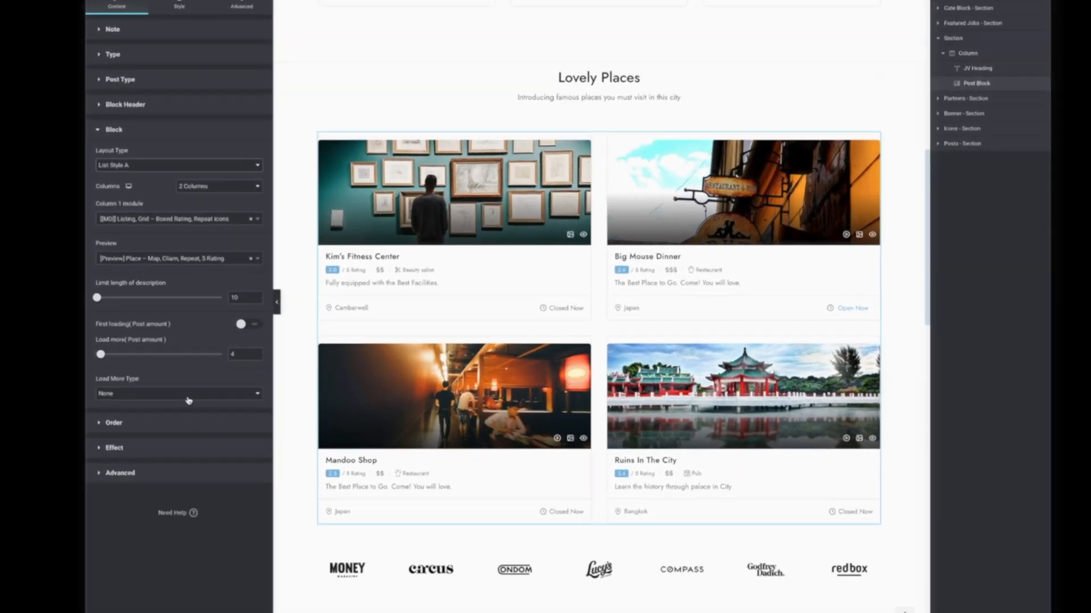
Try the load more types Pagination, Pre/Next and Pre/Next + Number, and set the block to Load More.
left_click(130, 536)
left_click(132, 389)
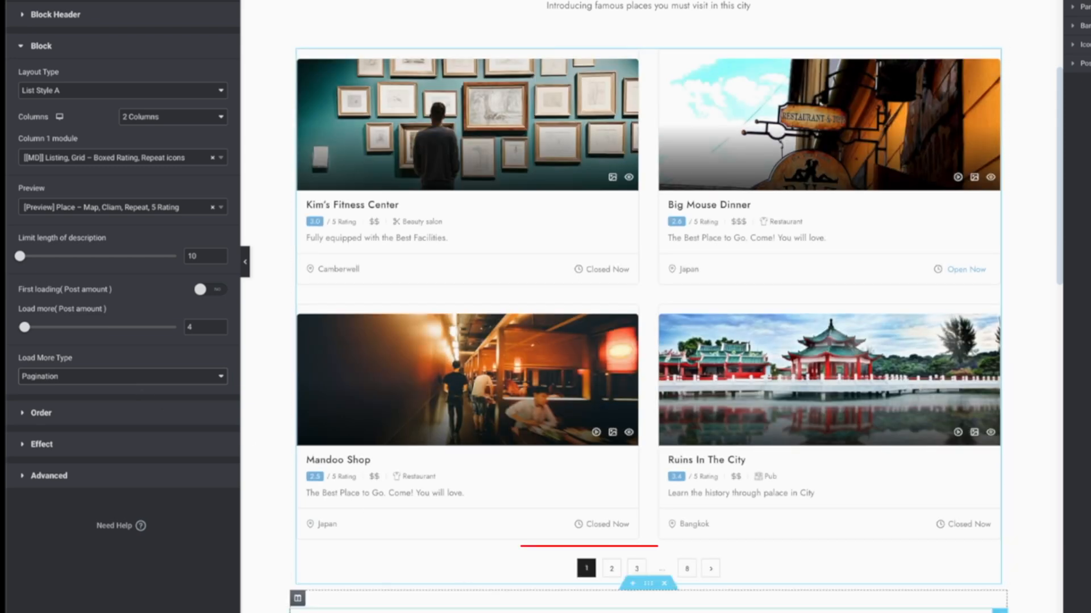
left_click(99, 376)
left_click(85, 386)
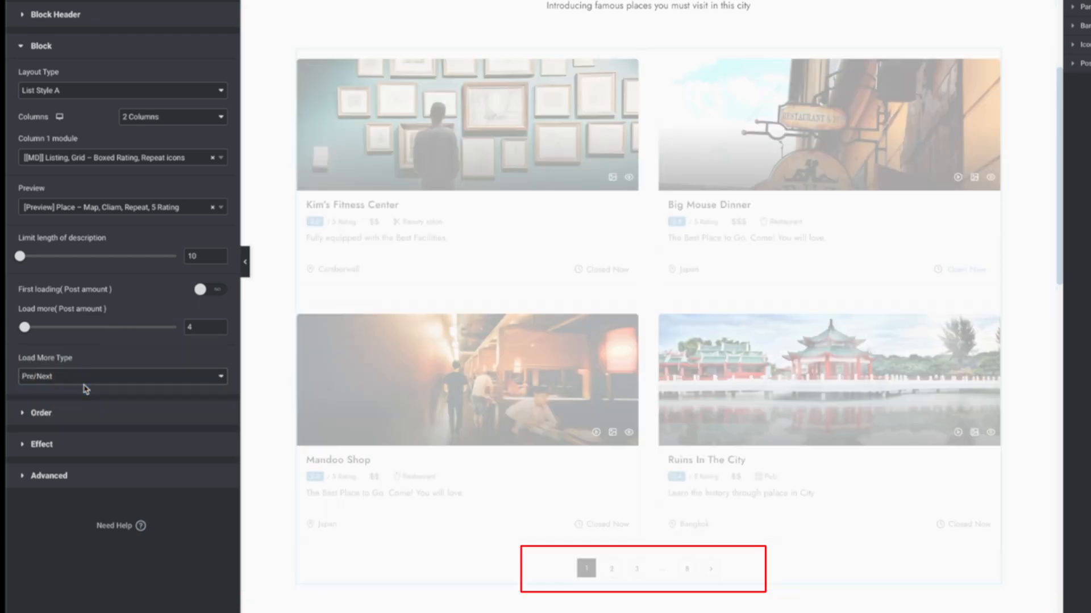
left_click(85, 379)
left_click(85, 377)
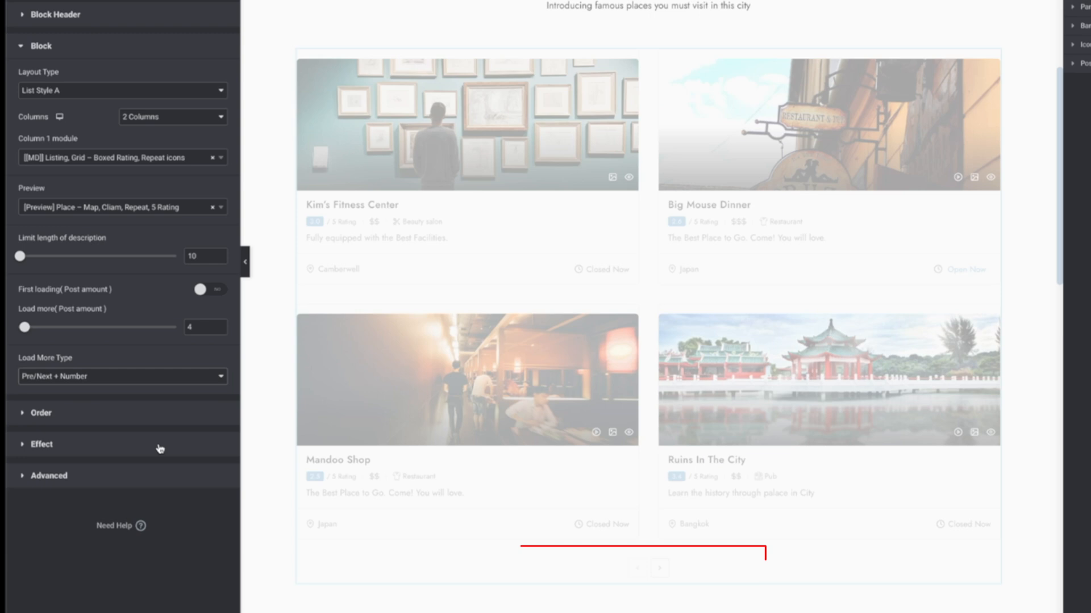
left_click(136, 380)
left_click(136, 388)
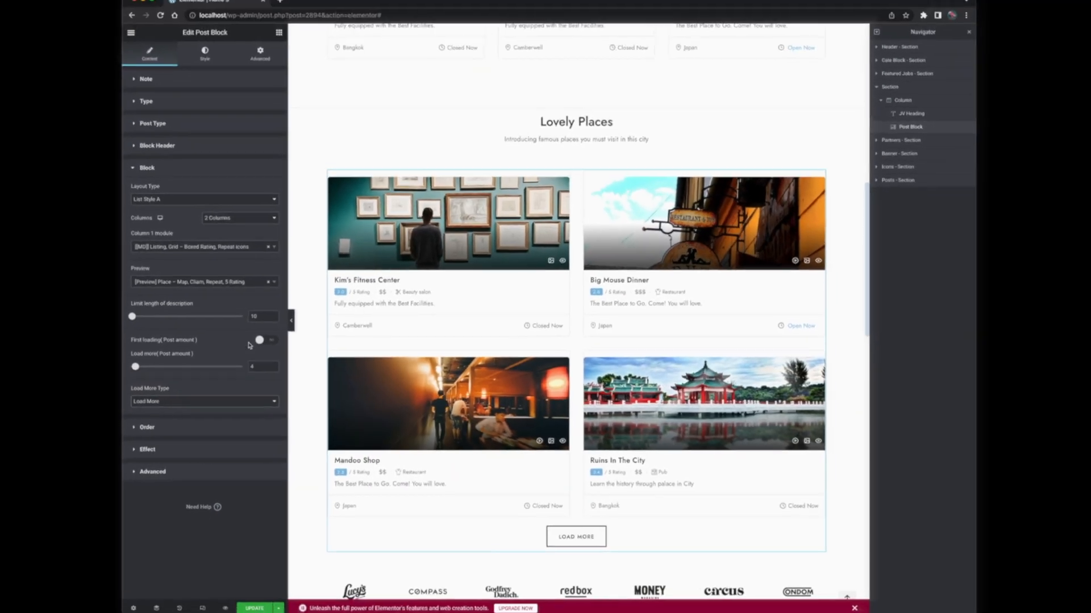
Examine the Post Block's order by, order type, animation property, block header and advanced options.
left_click(41, 413)
left_click(195, 265)
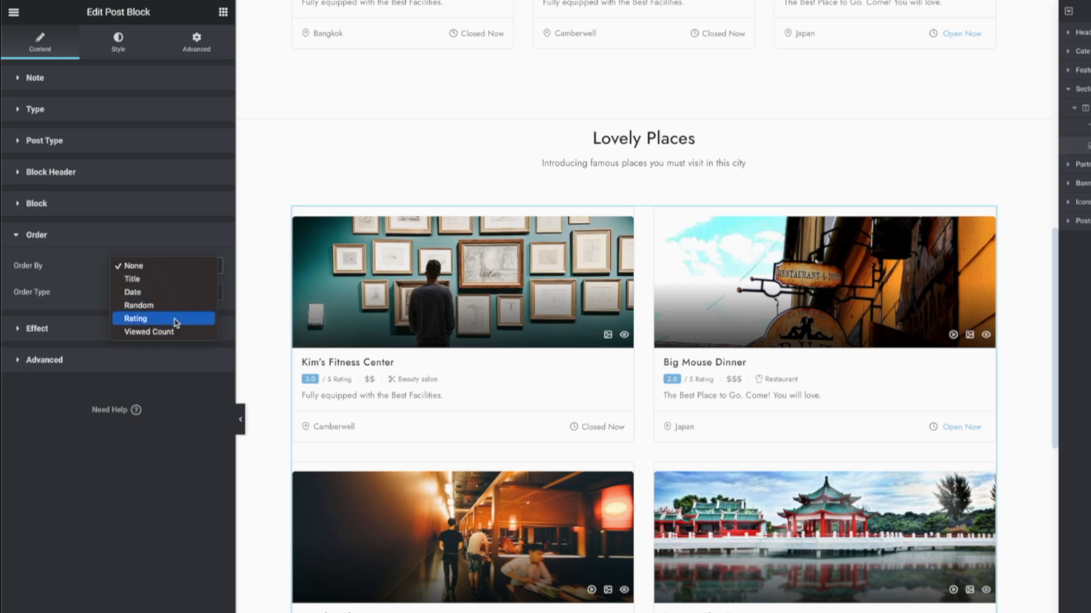
left_click(165, 385)
left_click(193, 292)
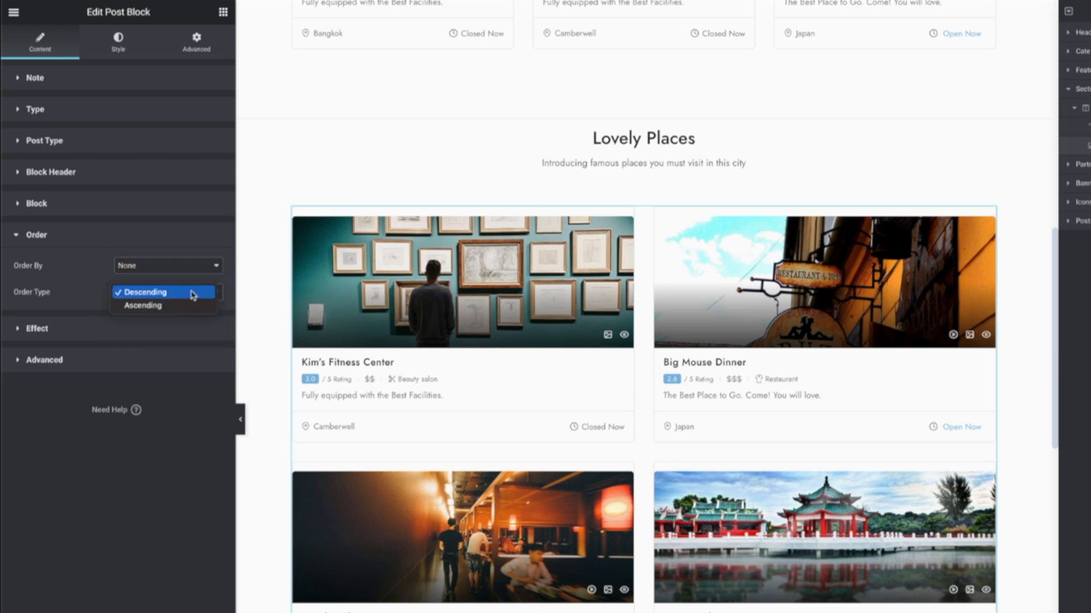
left_click(166, 415)
left_click(173, 335)
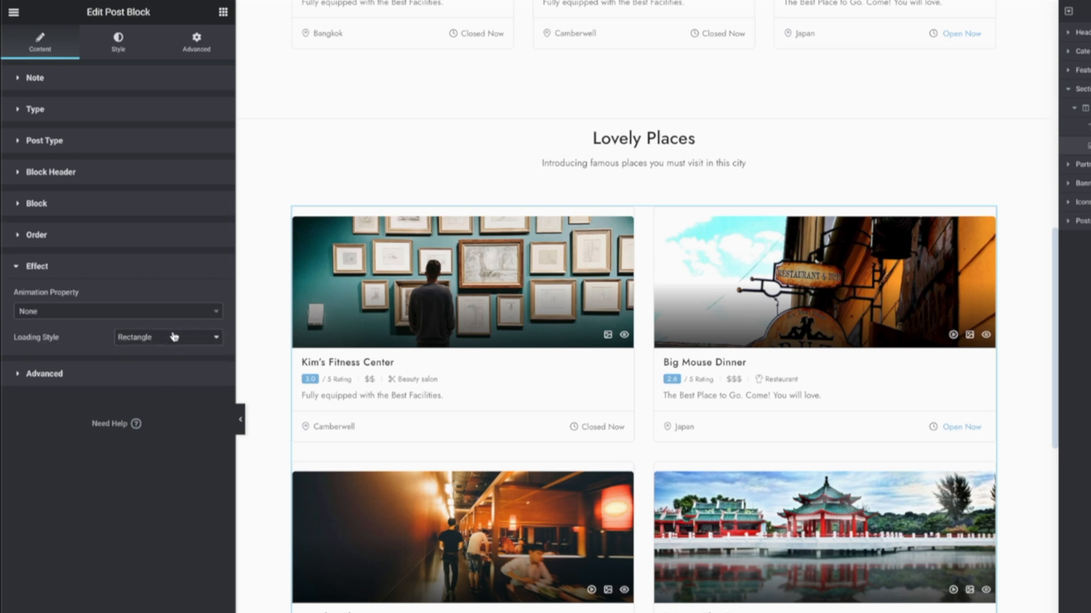
left_click(158, 315)
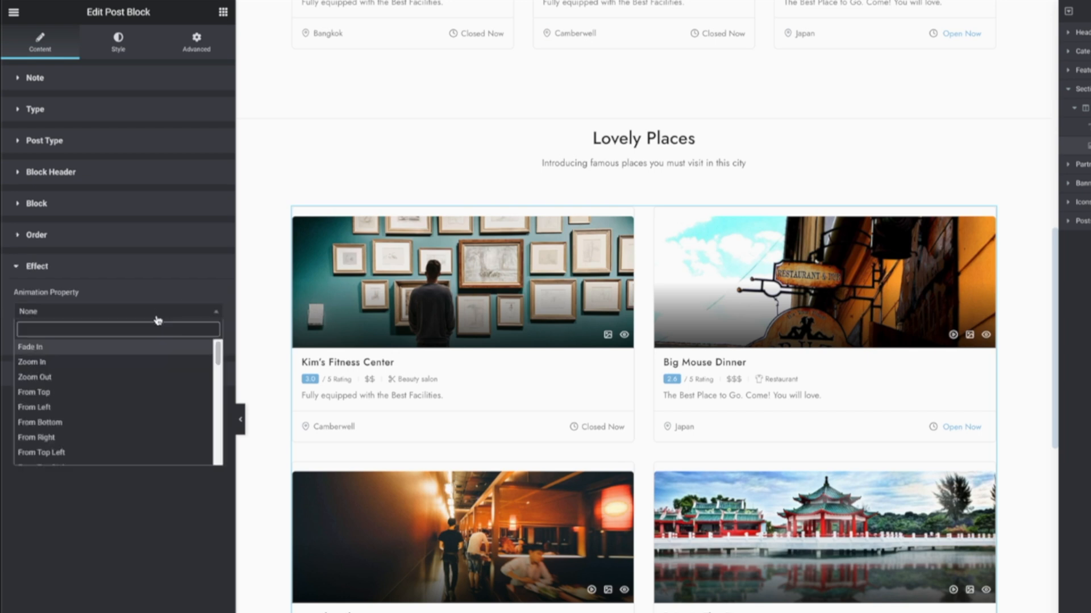
left_click(177, 473)
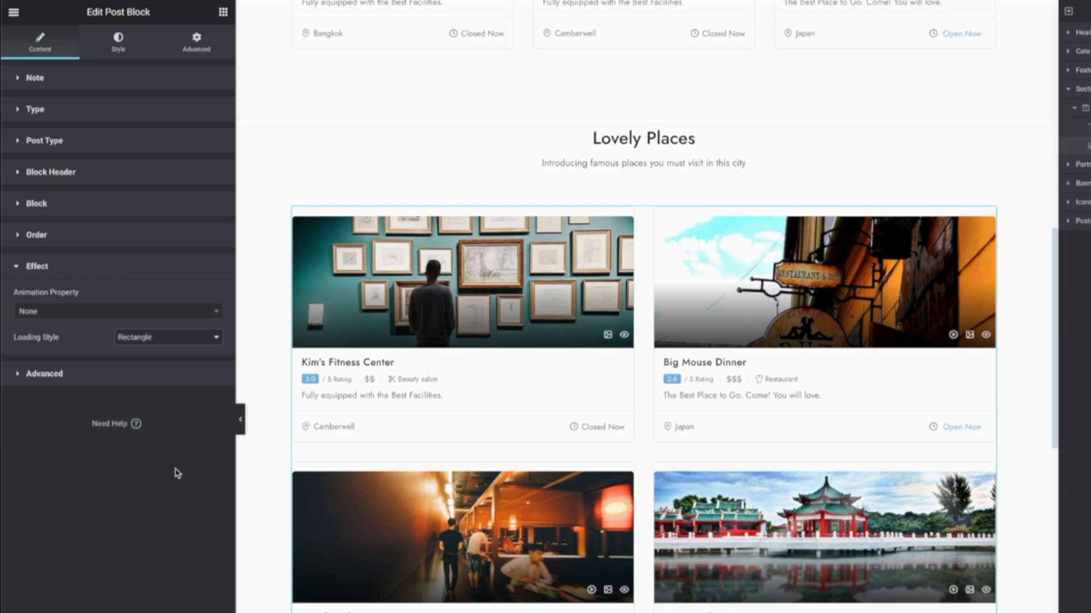
left_click(148, 175)
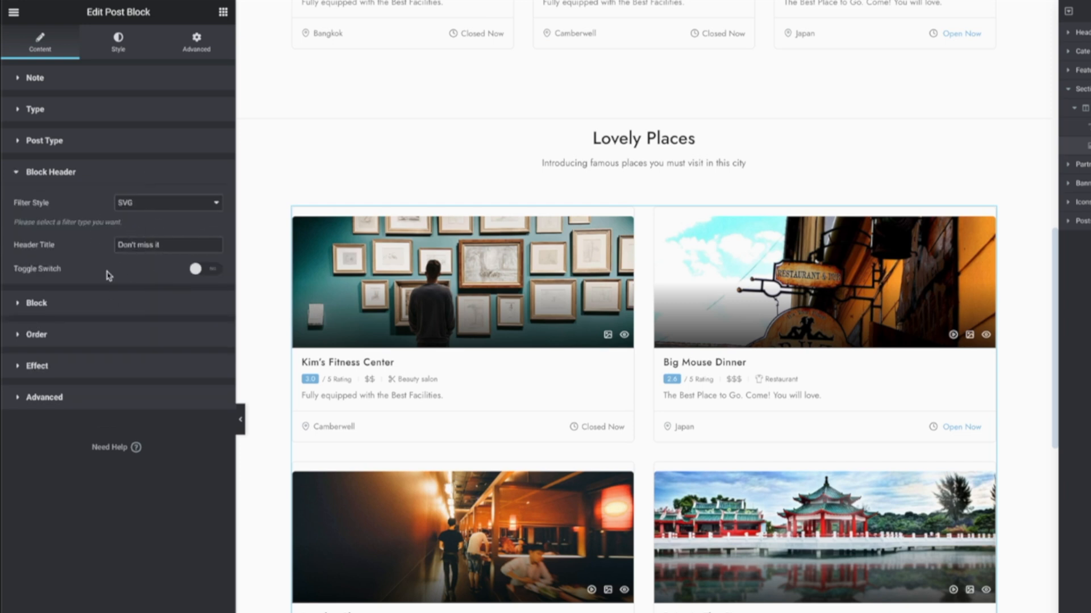
left_click(116, 173)
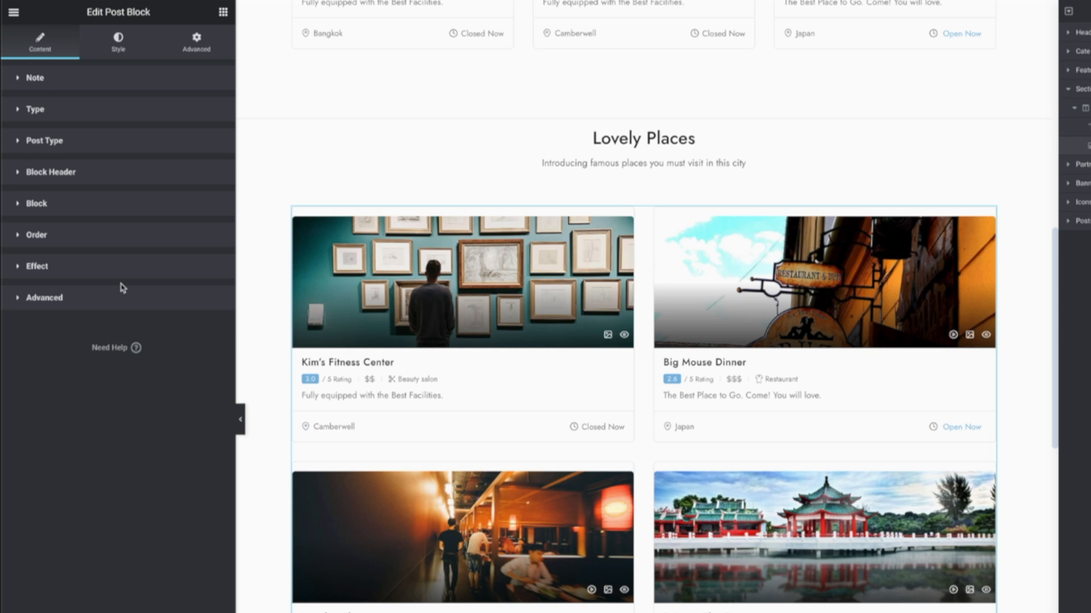
left_click(115, 299)
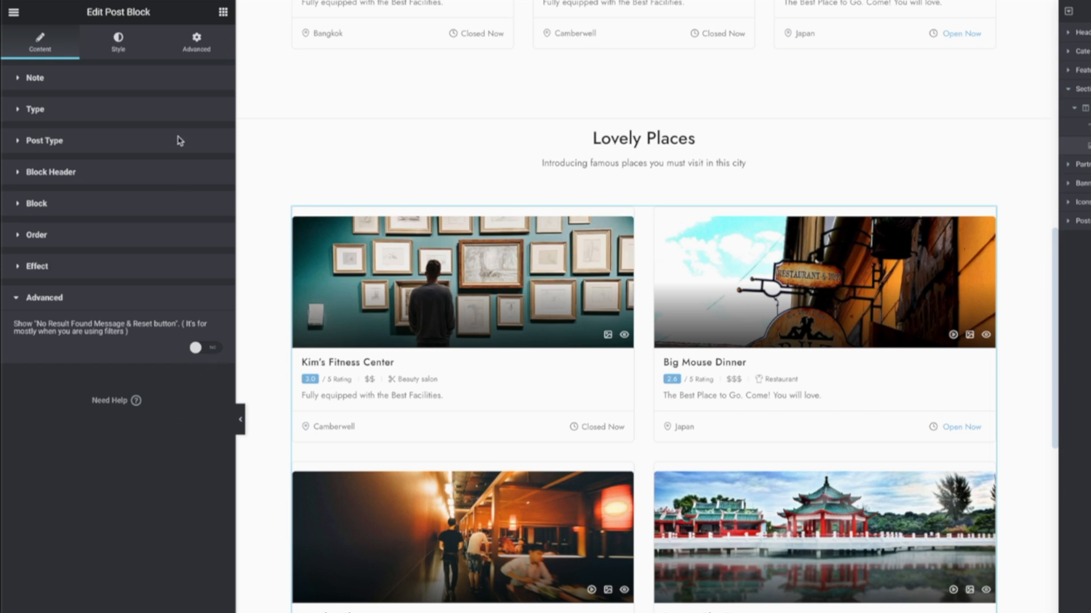
Review the Post Block's style settings for pagination, filter wrap and title, filter items, sidebar, module and custom CSS.
left_click(111, 40)
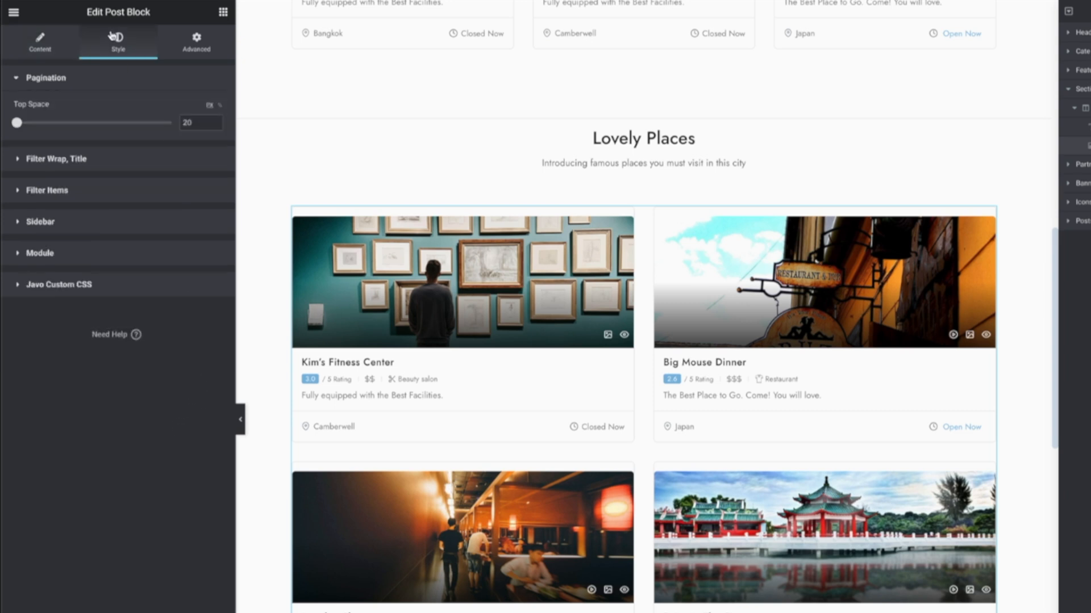
left_click(58, 160)
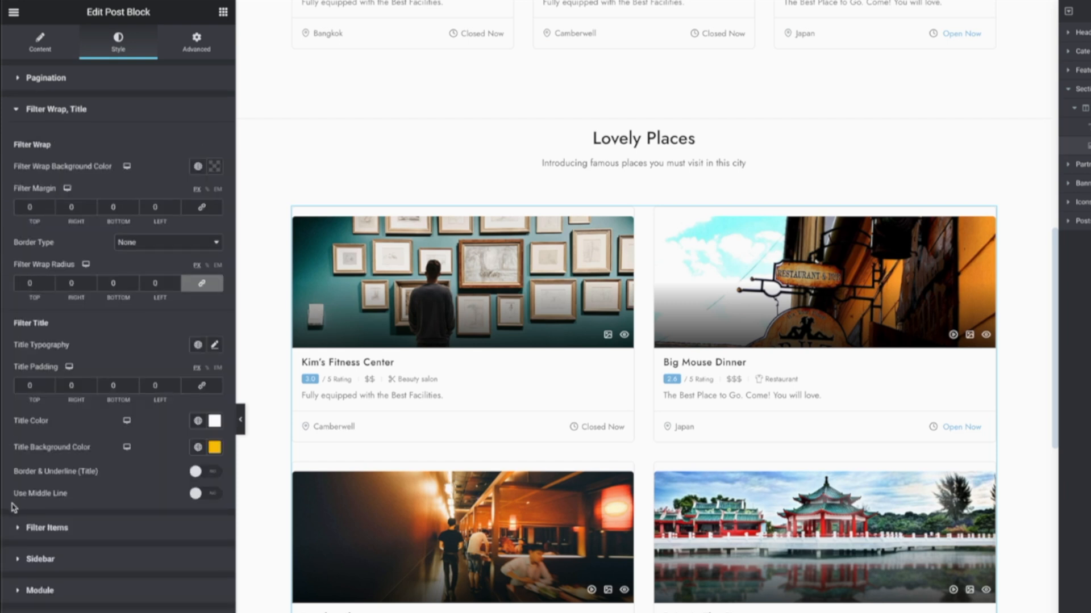
left_click(30, 528)
left_click(57, 450)
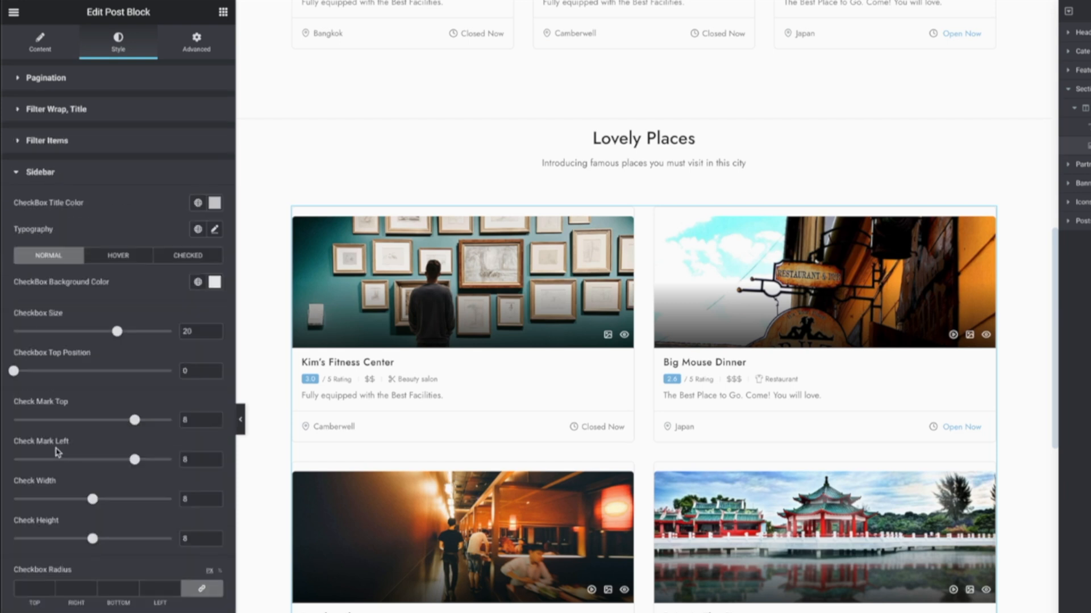
left_click(118, 611)
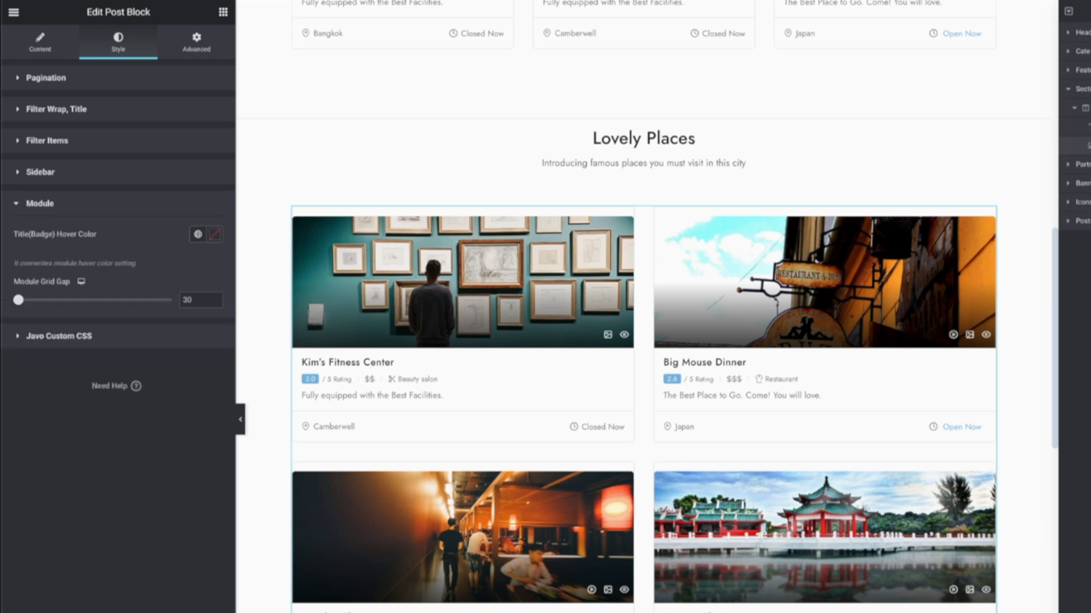
left_click(129, 338)
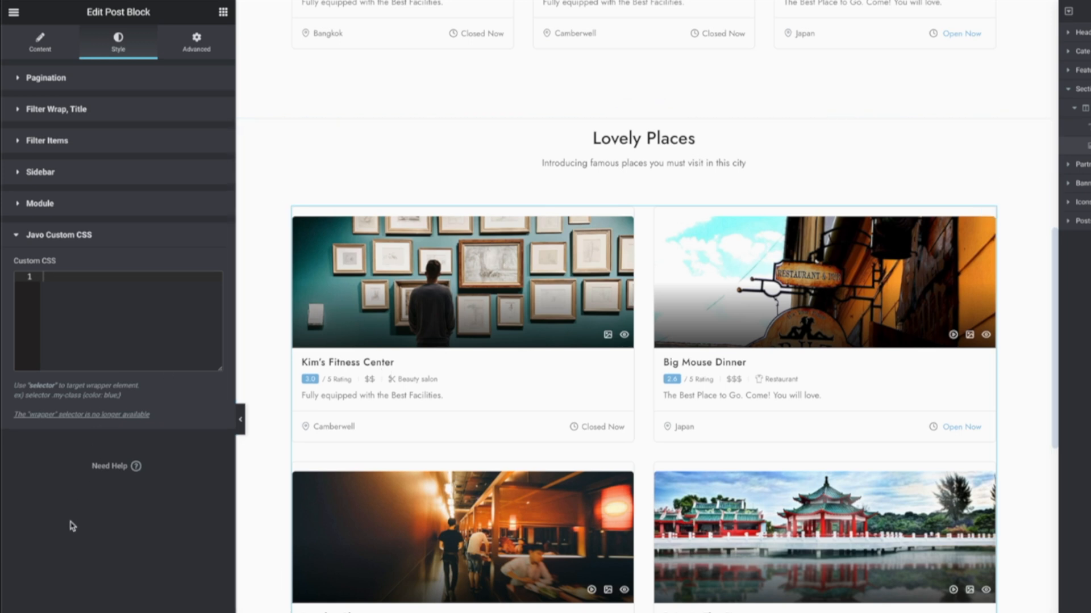
left_click(52, 37)
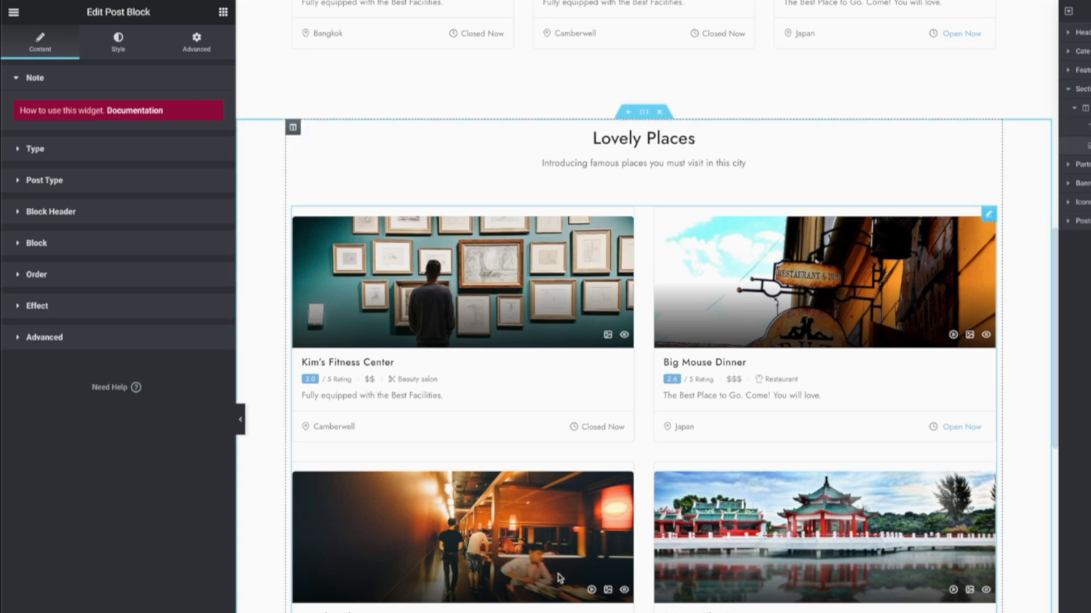
Search the widgets for "post blo" and place a Post Block below the Success Stories & News posts.
scroll(559, 578, "down", 6)
scroll(559, 578, "down", 18)
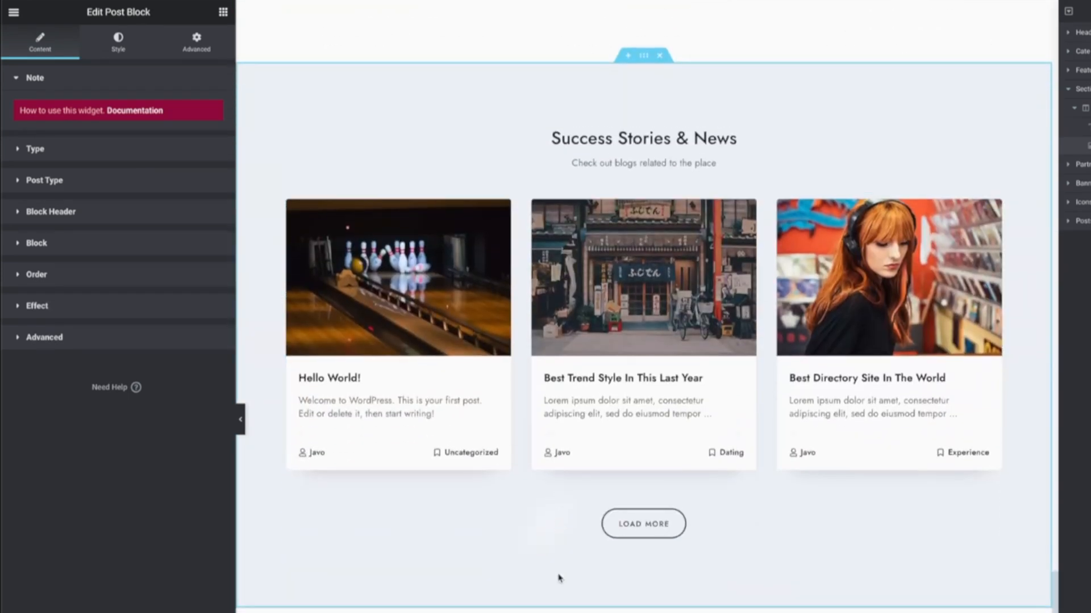
scroll(559, 578, "up", 1)
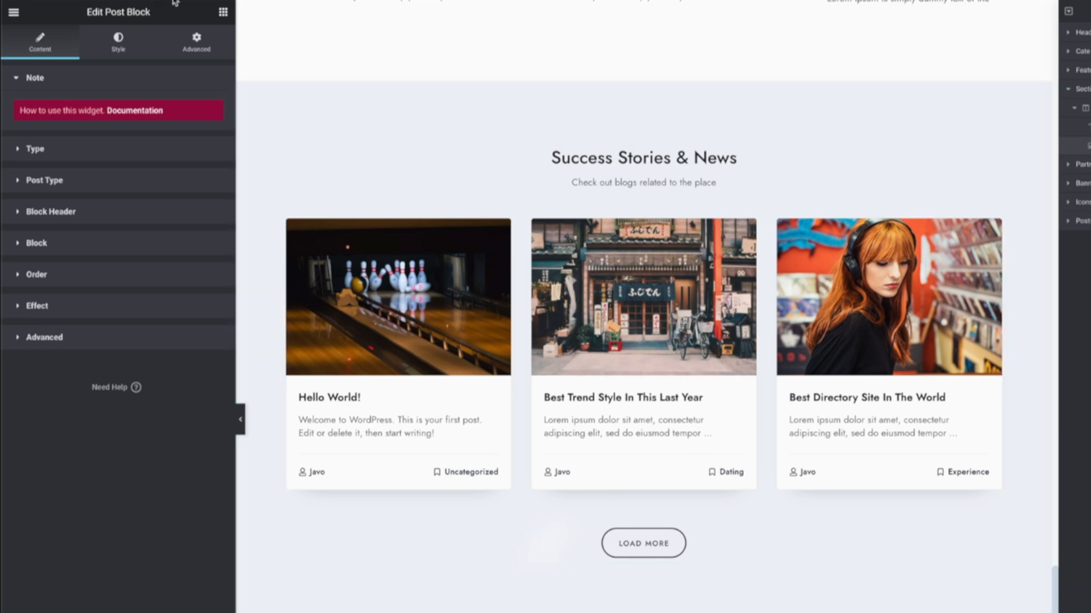
left_click(223, 12)
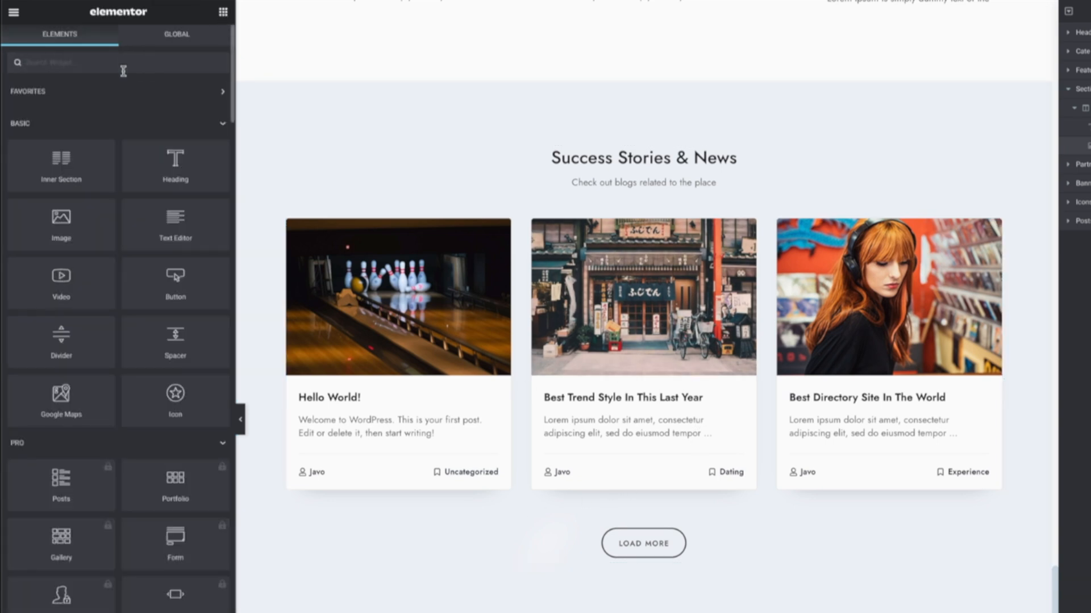
left_click(125, 69)
type("post blo")
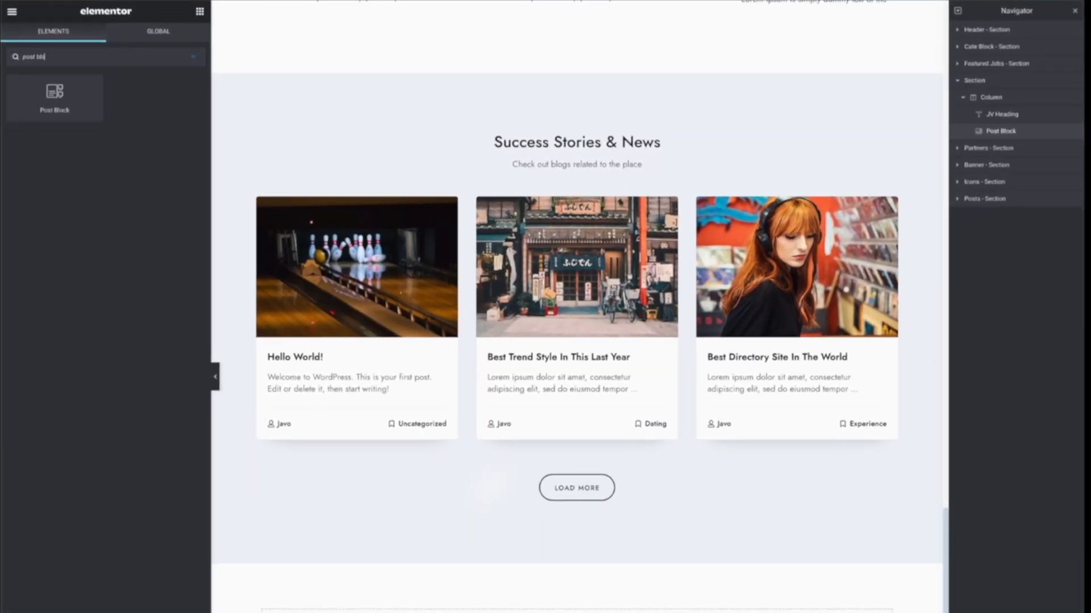
left_click_drag(53, 94, 515, 500)
Add a single-column section at the end of the page and move the new Post Block into it.
scroll(532, 511, "down", 8)
left_click(564, 466)
left_click(415, 493)
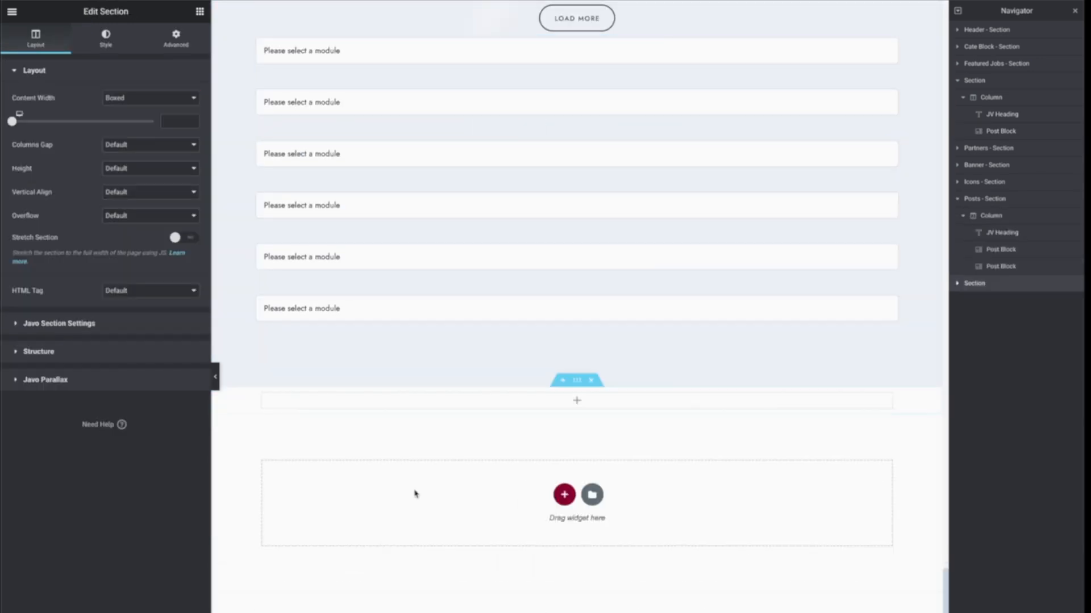
scroll(415, 493, "up", 2)
left_click_drag(545, 176, 532, 371)
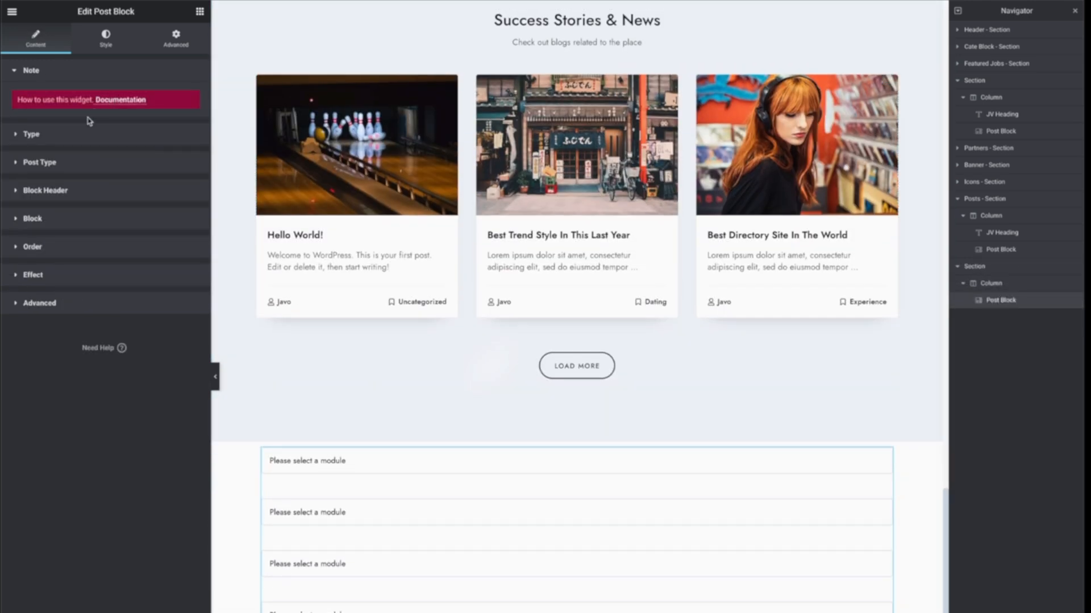
Set the new Post Block's column 1 module to "Portal, Post, Big Price, Radius" and its layout to 3 columns.
left_click(76, 136)
left_click(80, 158)
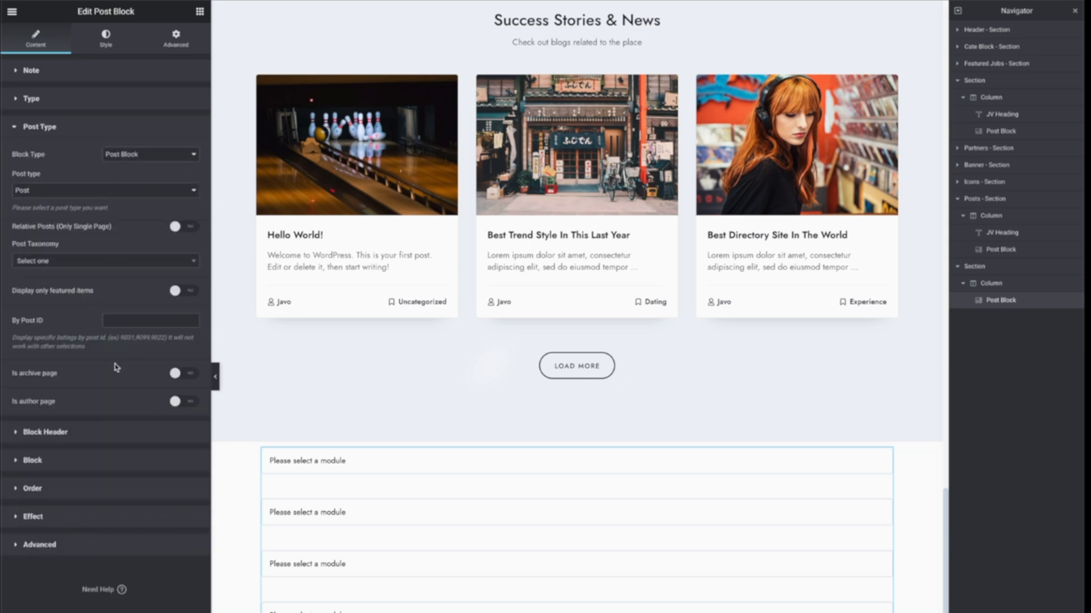
left_click(59, 438)
left_click(88, 254)
left_click(100, 285)
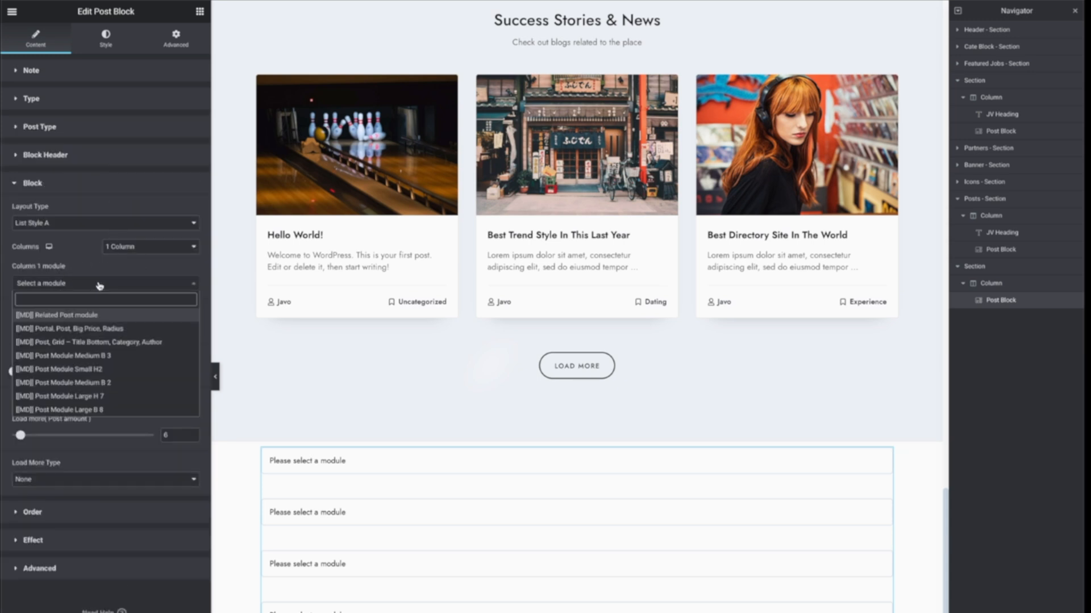
left_click(94, 330)
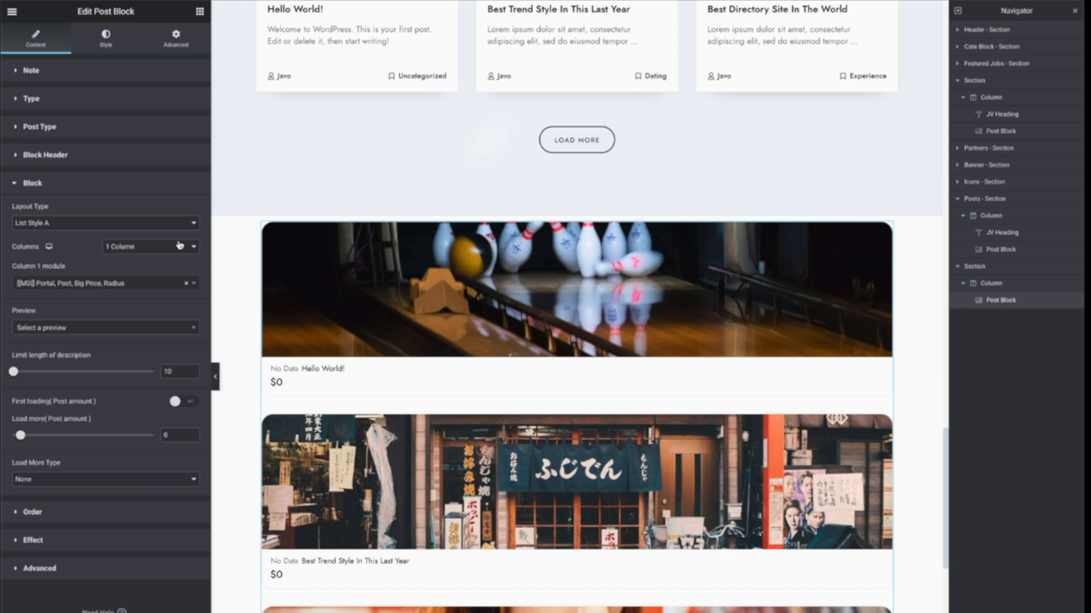
left_click(180, 246)
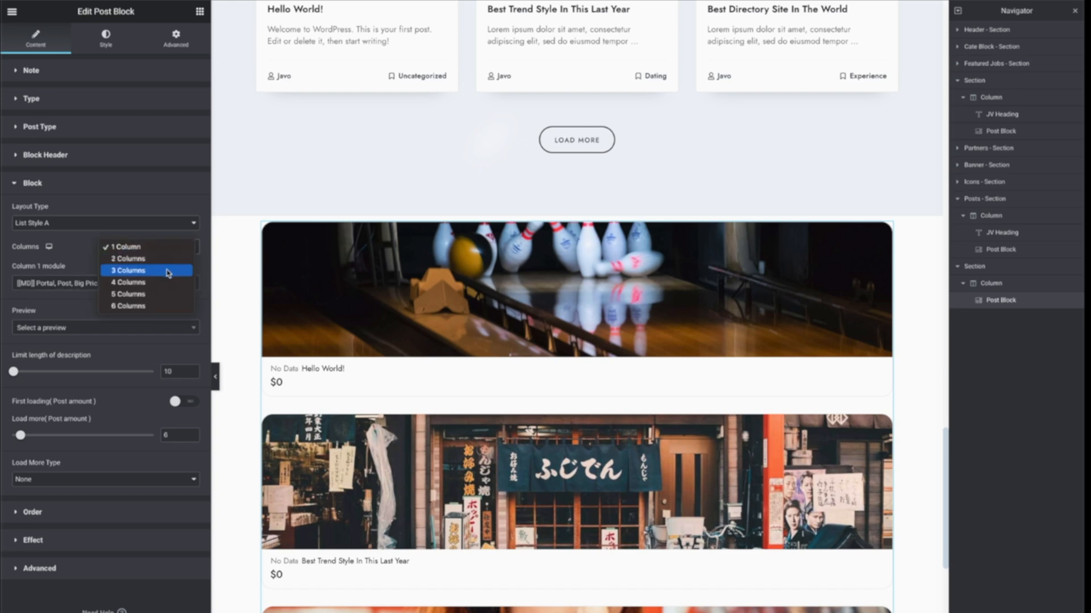
left_click(142, 271)
Try the module "Post, Grid – Title Bottom, Category, Author", and set column 1 to "Related Post module".
scroll(459, 405, "up", 2)
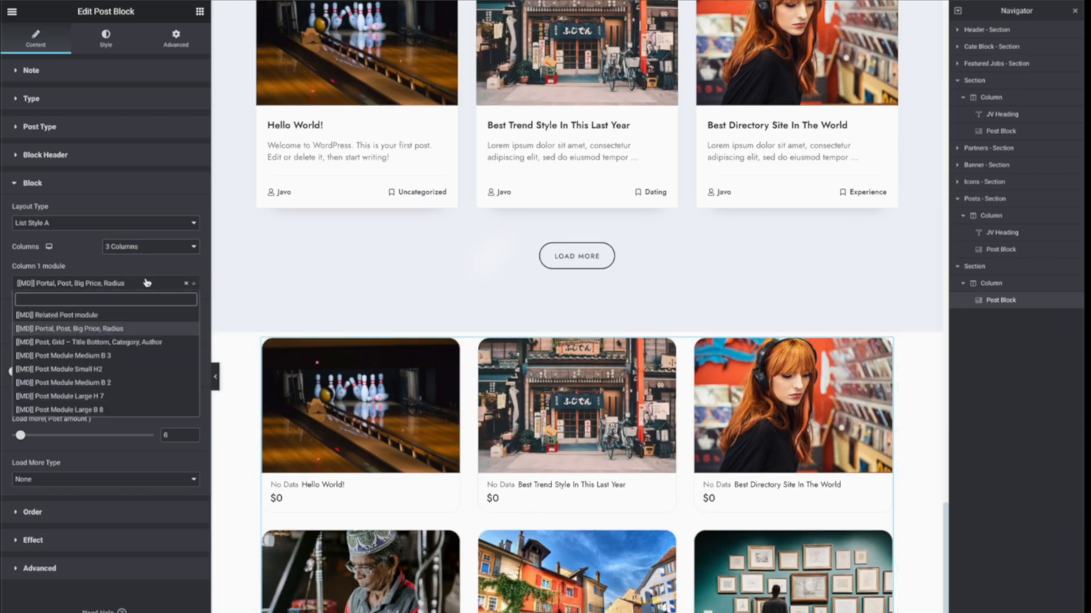
left_click(105, 342)
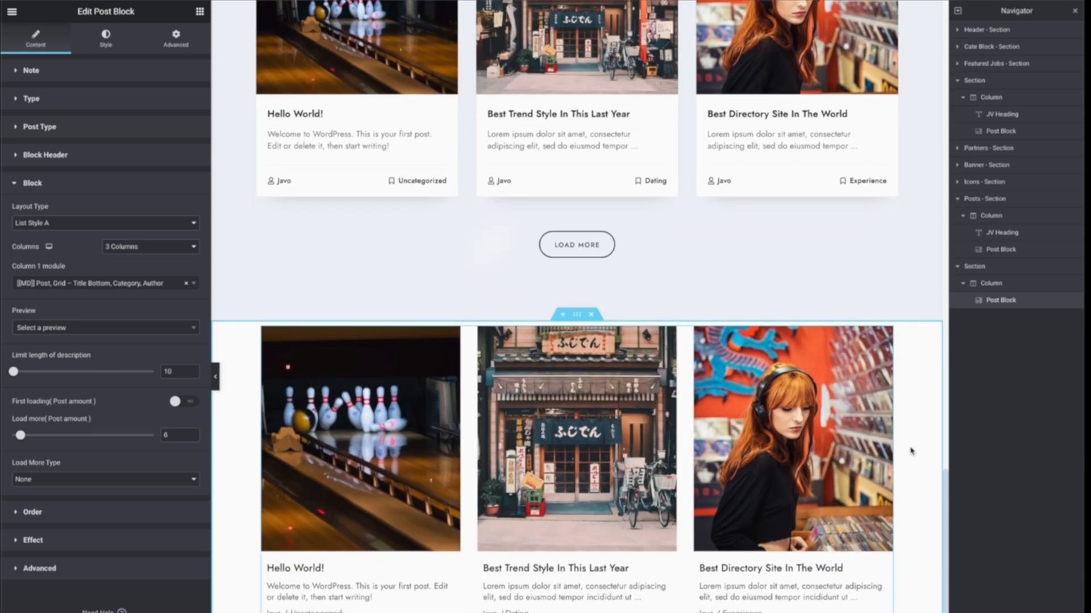
left_click(152, 283)
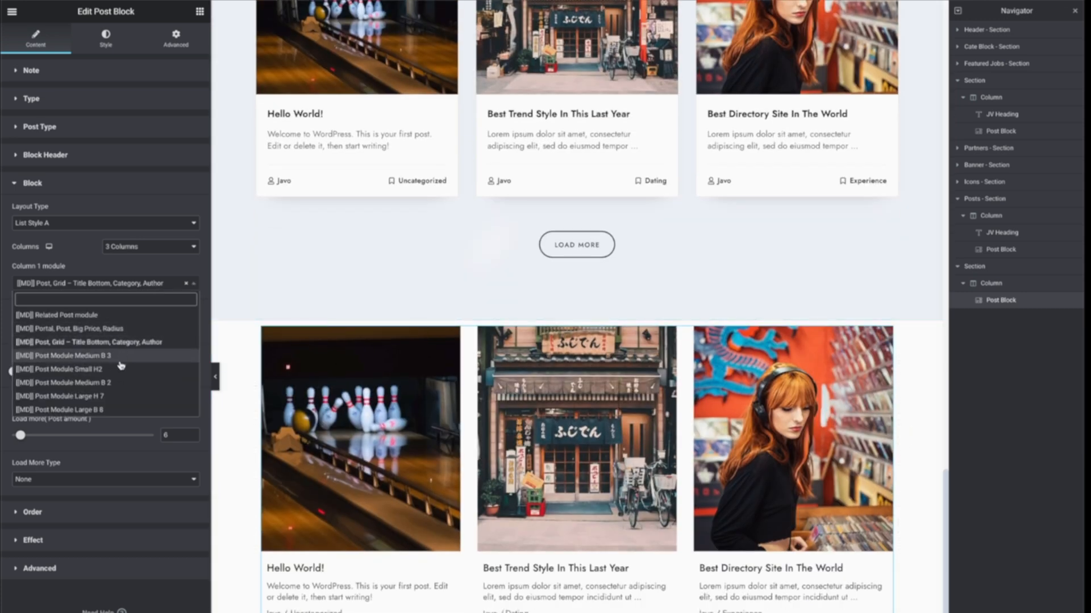
left_click(85, 315)
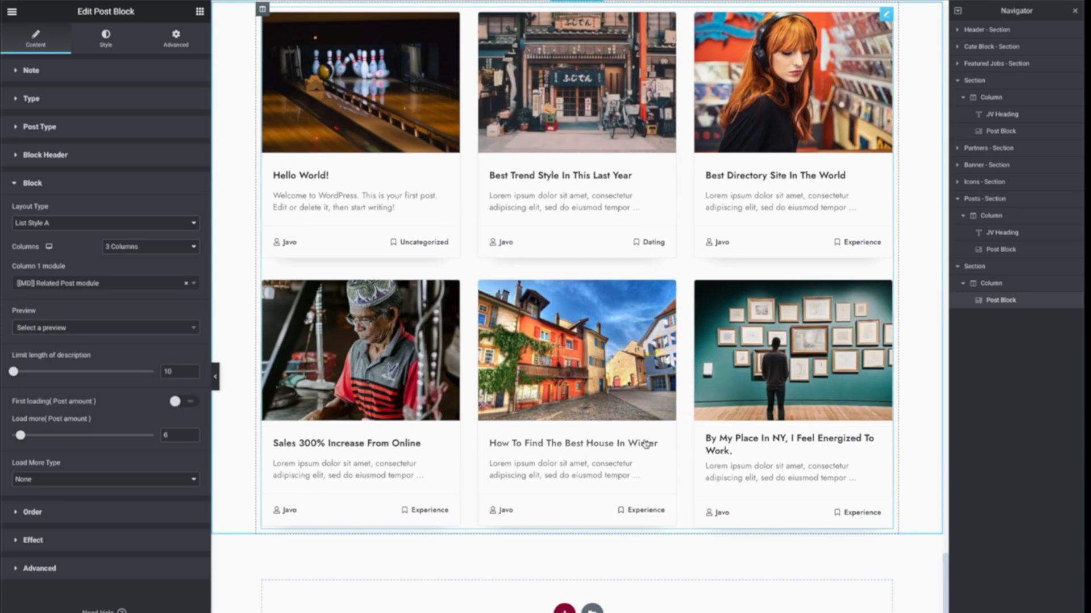
Set the block's load more post amount to 3 and its load more type to Load More.
type("3")
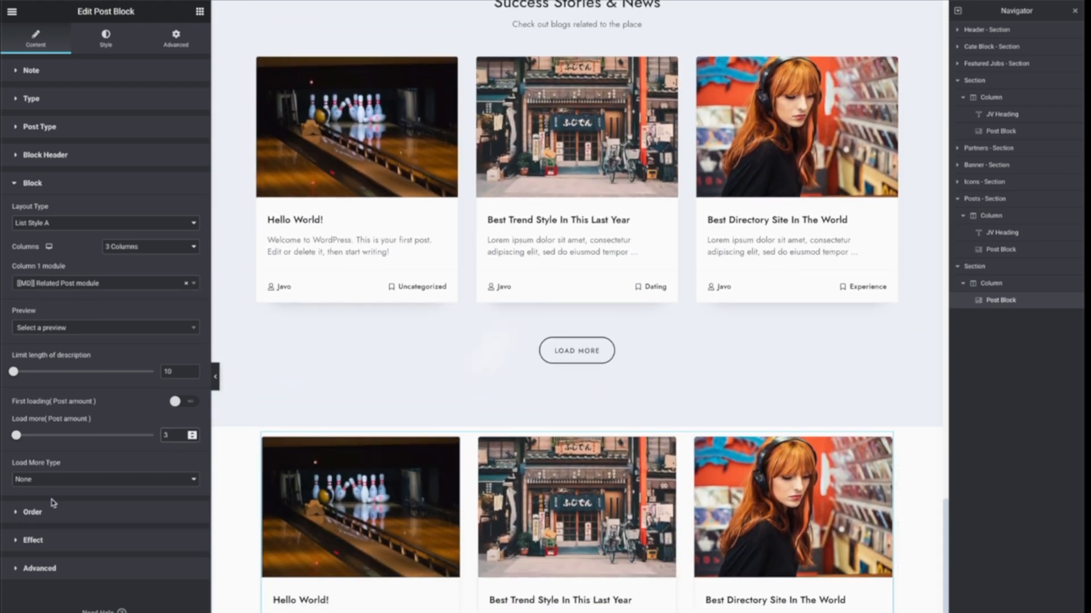
left_click(51, 480)
left_click(35, 527)
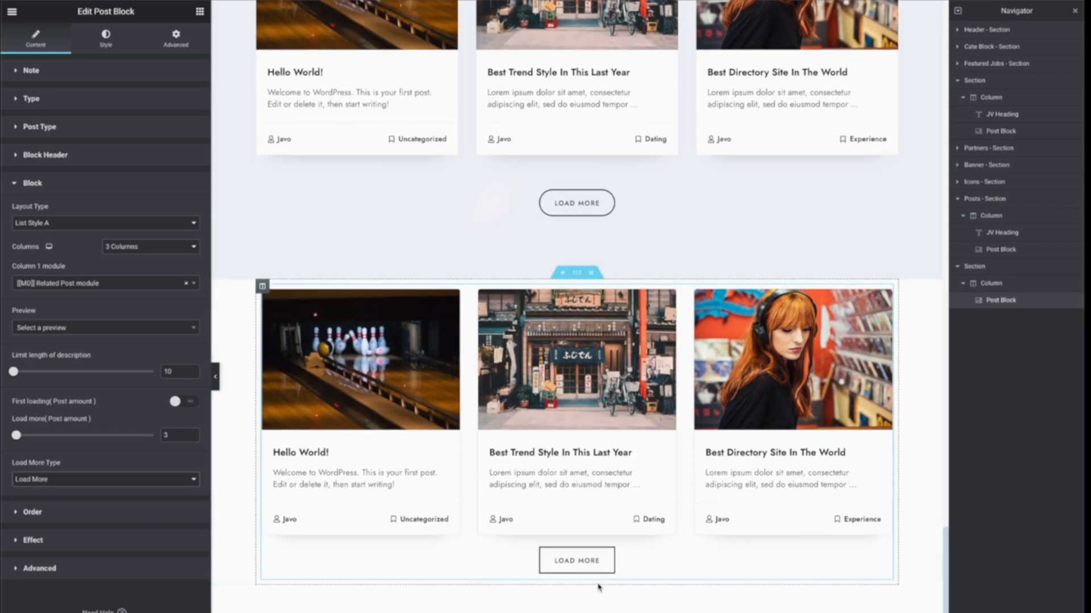
scroll(625, 565, "up", 2)
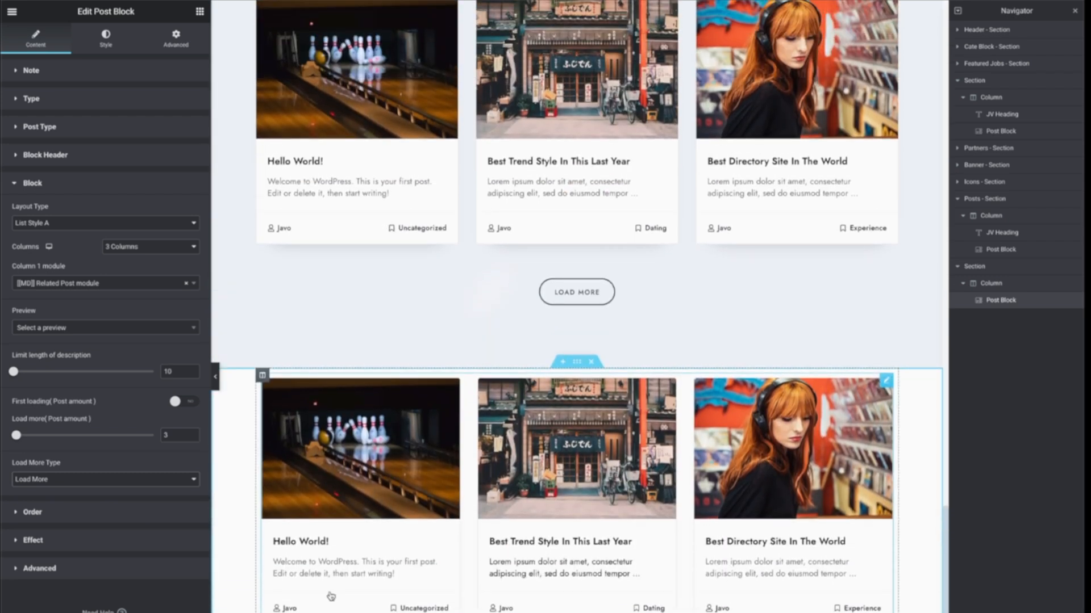
Insert a single-column section between the category cards and Featured Places, and place a Post Block in it.
scroll(672, 312, "up", 1)
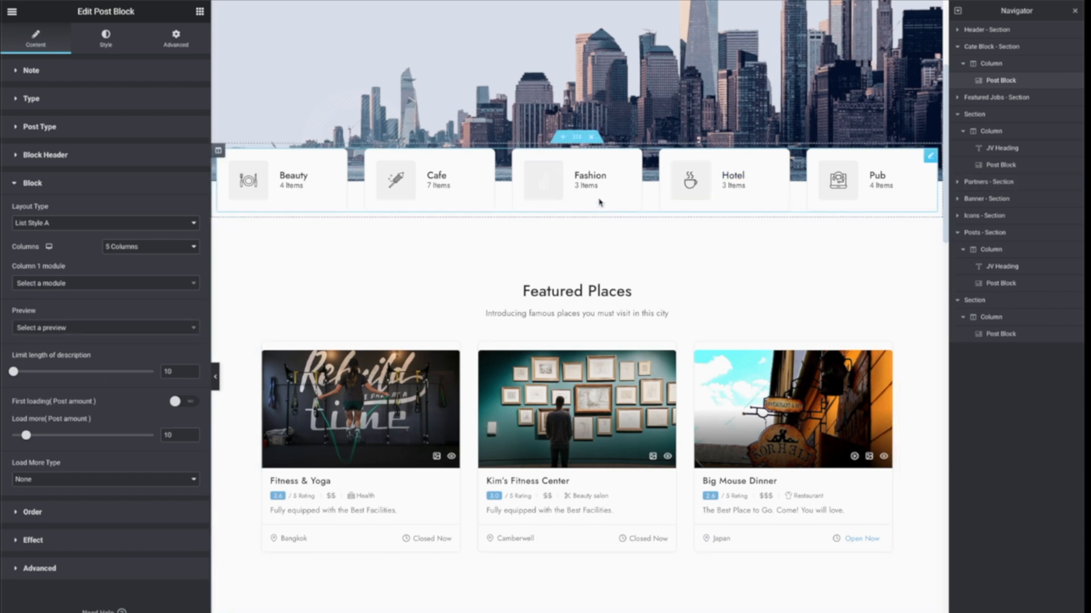
left_click(562, 212)
left_click(556, 264)
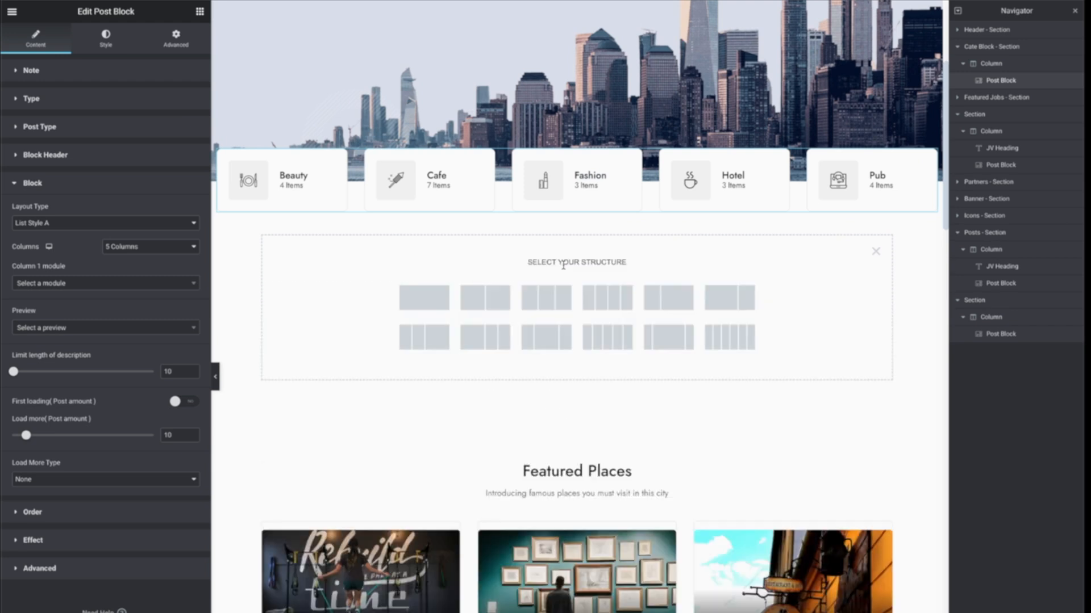
left_click(423, 302)
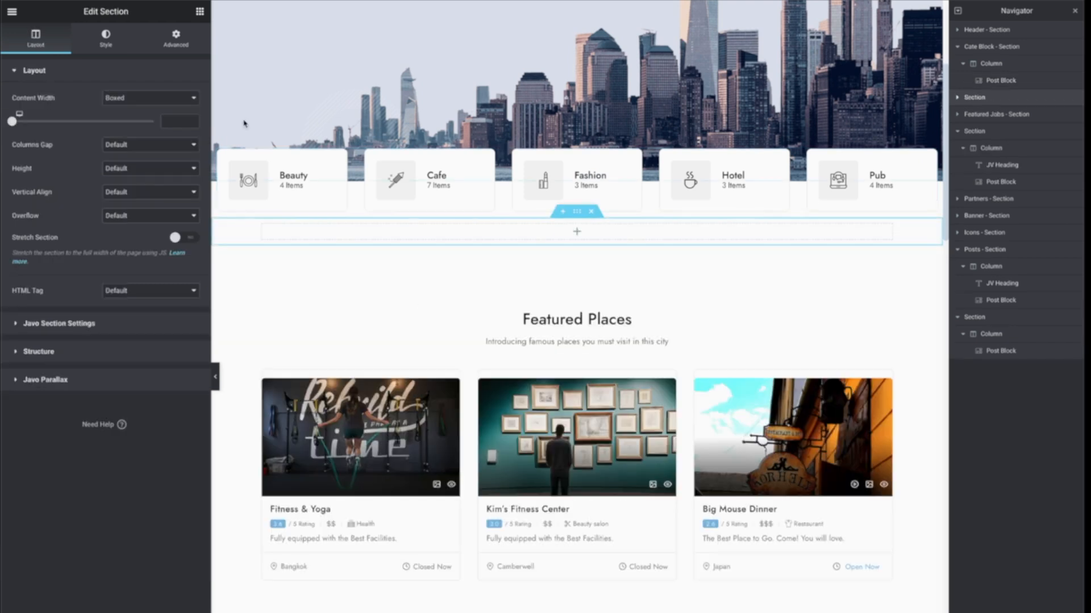
left_click(201, 13)
type("post bl")
left_click_drag(79, 86, 599, 239)
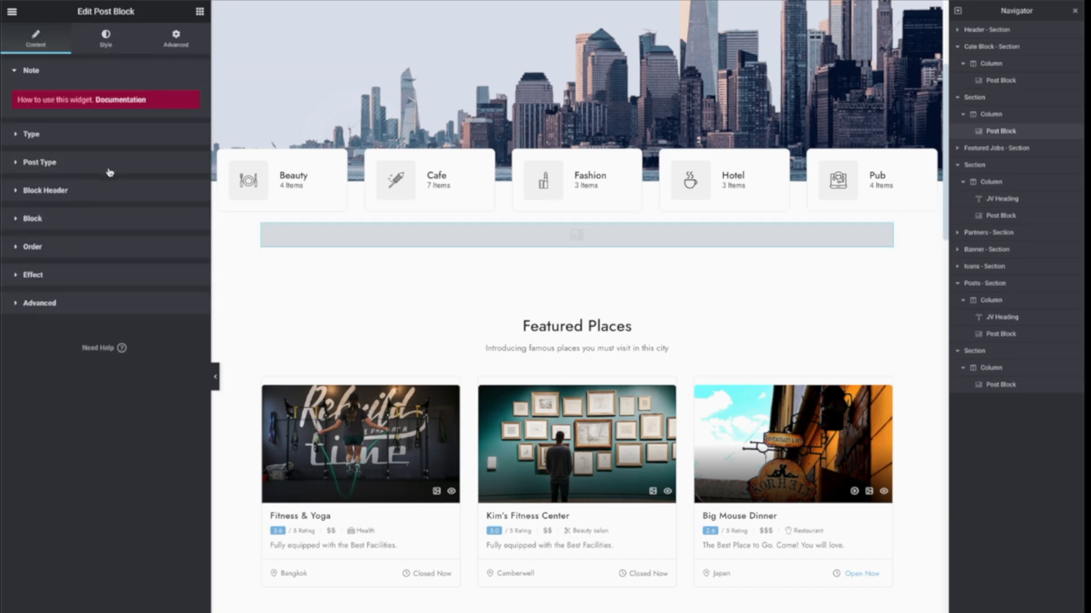
Set the new block's type to Taxonomy Block and its post type to Listing.
left_click(110, 171)
left_click(152, 155)
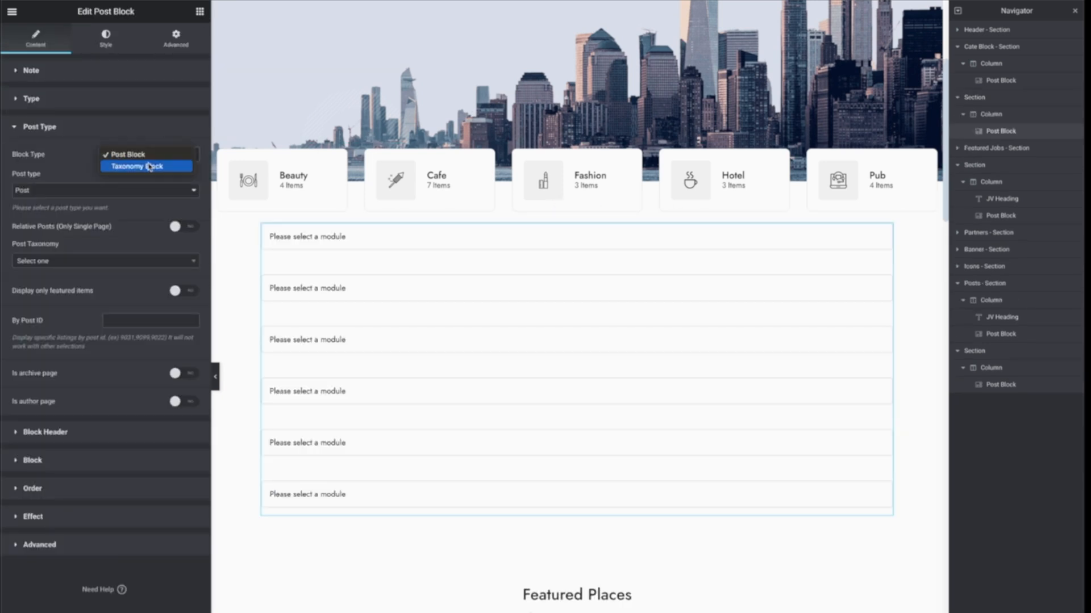
left_click(149, 165)
left_click(136, 191)
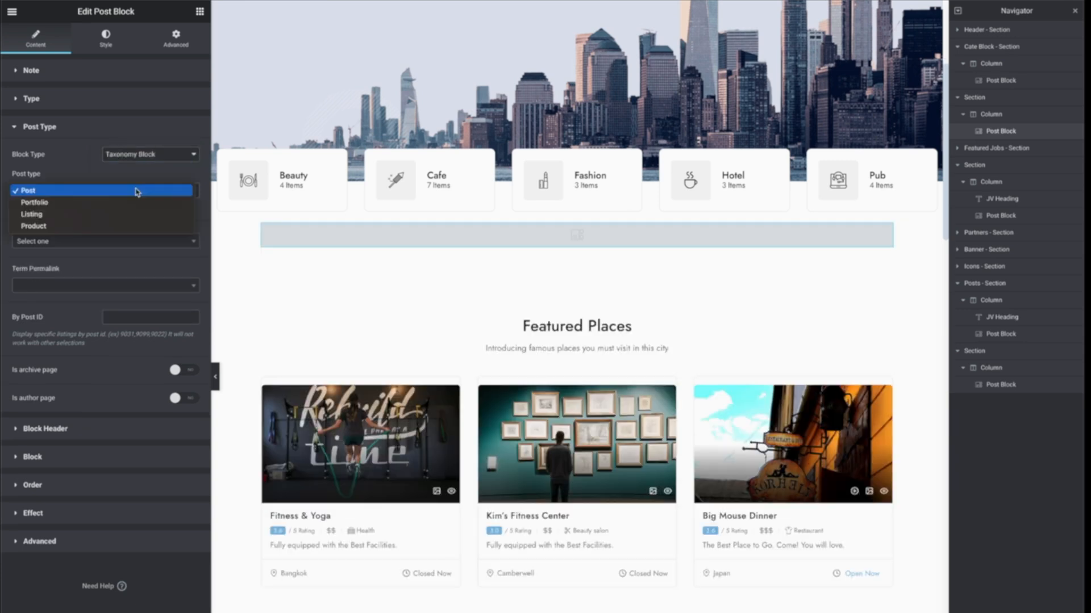
left_click(121, 215)
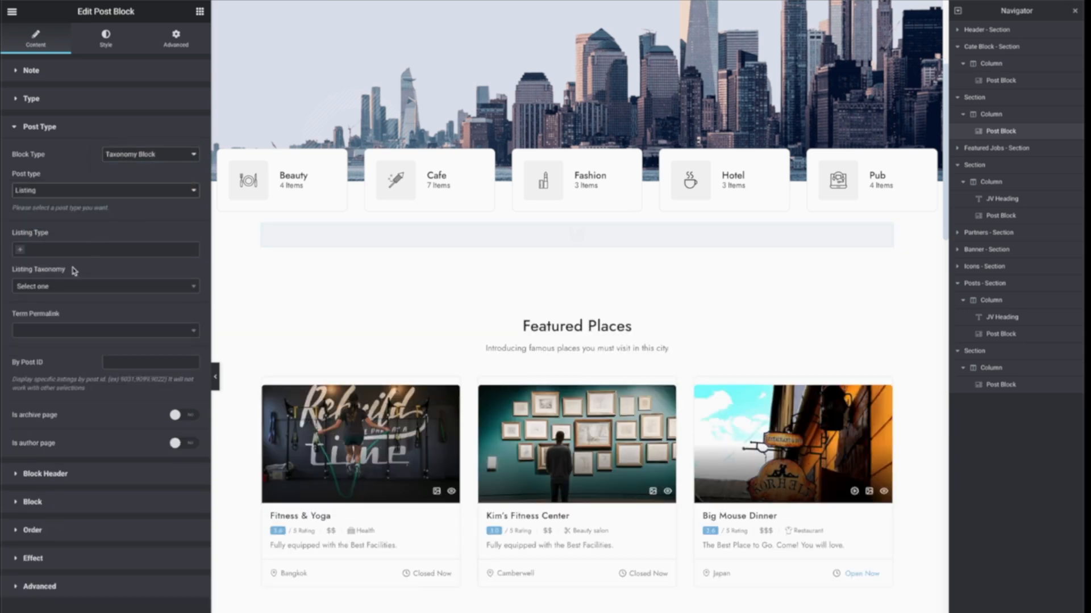
Add the listing types Place and All listing, and choose Listing Categories as the listing taxonomy.
left_click(30, 248)
left_click(29, 265)
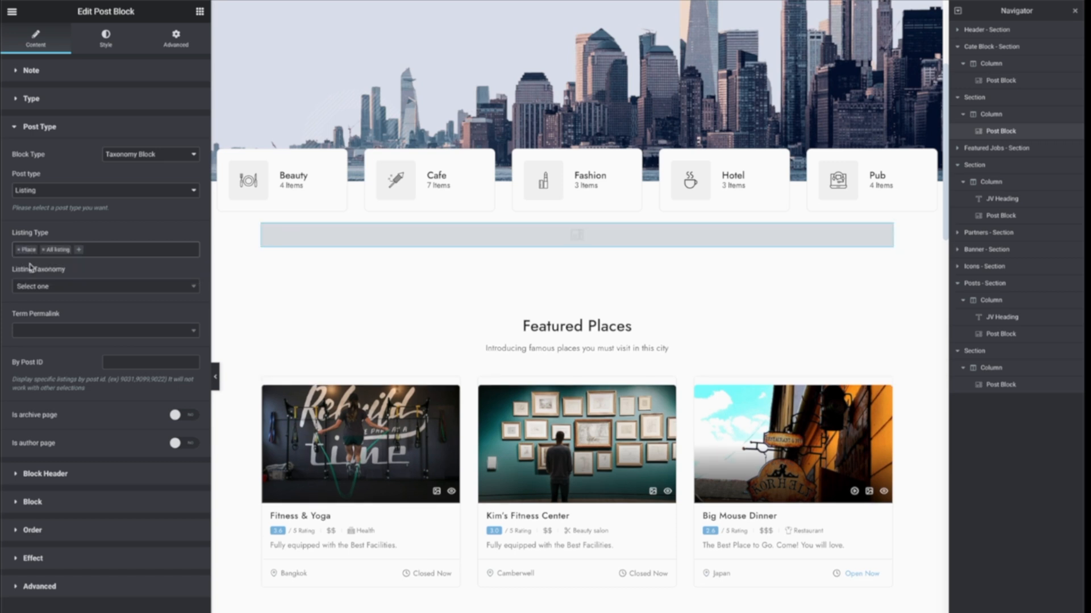
left_click(95, 284)
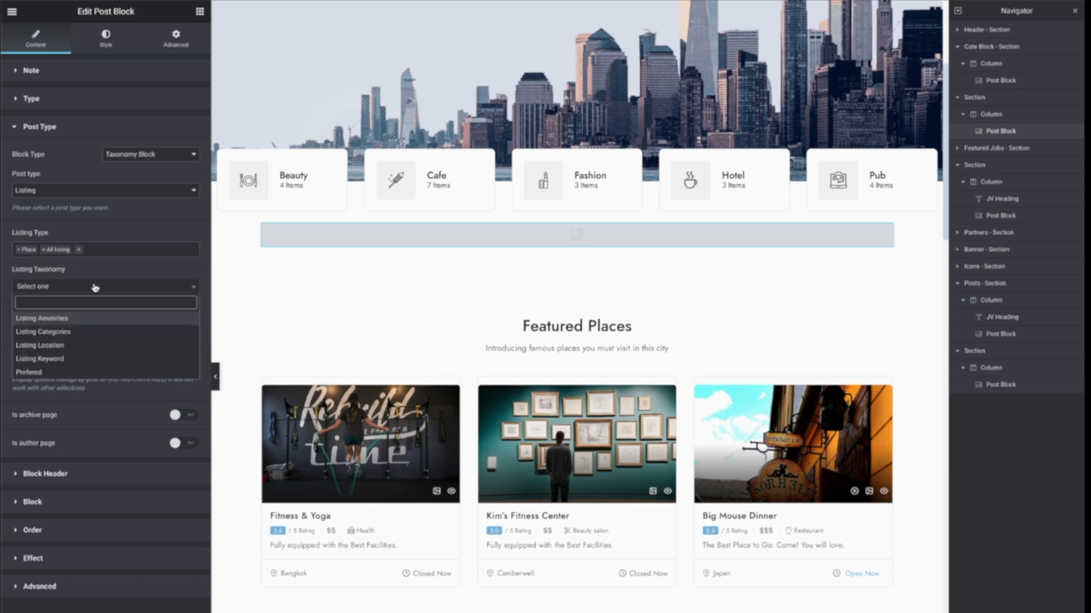
left_click(79, 332)
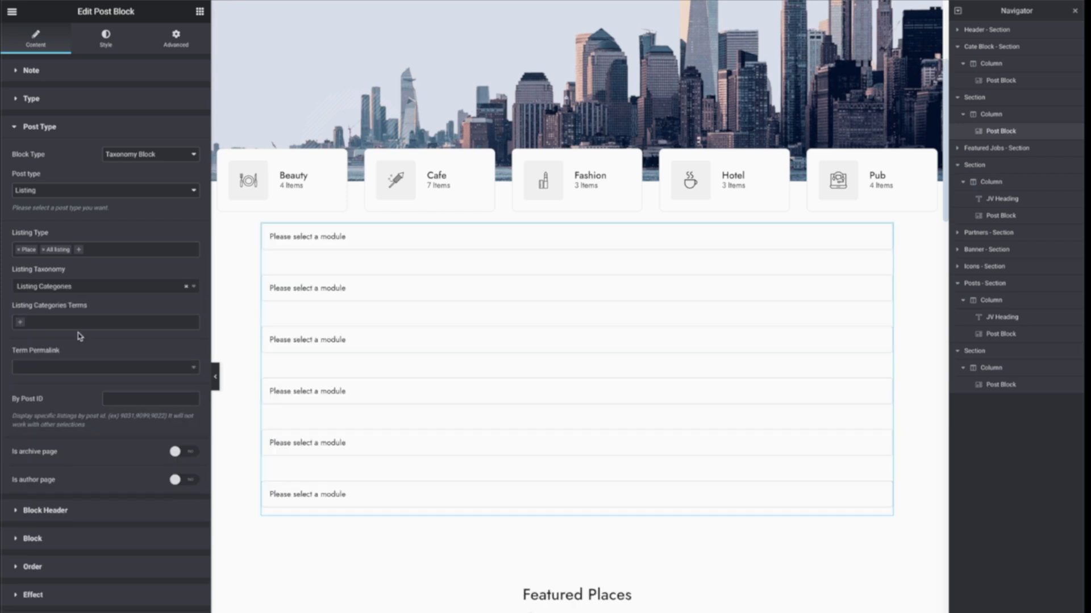
Add Beauty, Cafe, Fashion, Hotel and Pub as the listing categories terms.
left_click(38, 321)
left_click(44, 336)
left_click(54, 324)
left_click(56, 350)
left_click(127, 323)
left_click(34, 364)
left_click(111, 322)
left_click(34, 391)
left_click(141, 324)
left_click(95, 406)
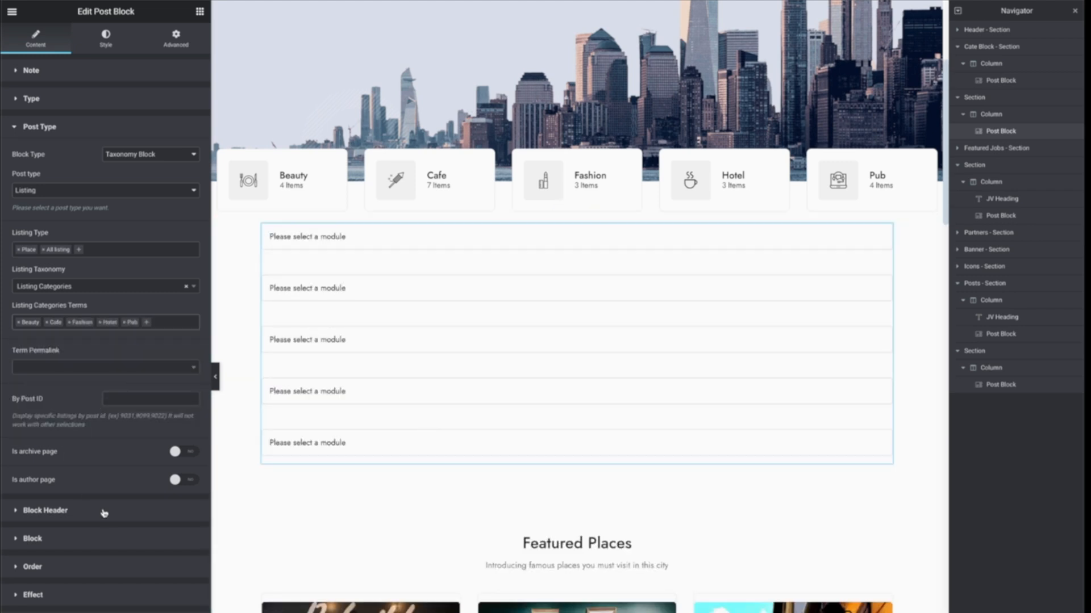
Set the column 1 module to "Category, List – Small, Term Name, icon, Count" and the layout to 6 columns.
left_click(92, 537)
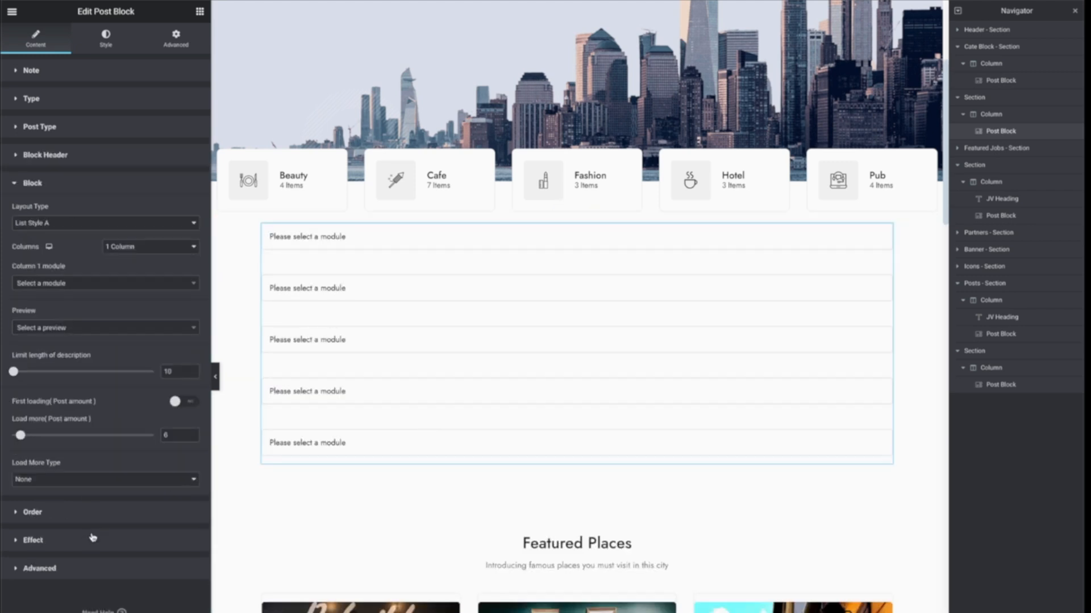
left_click(86, 287)
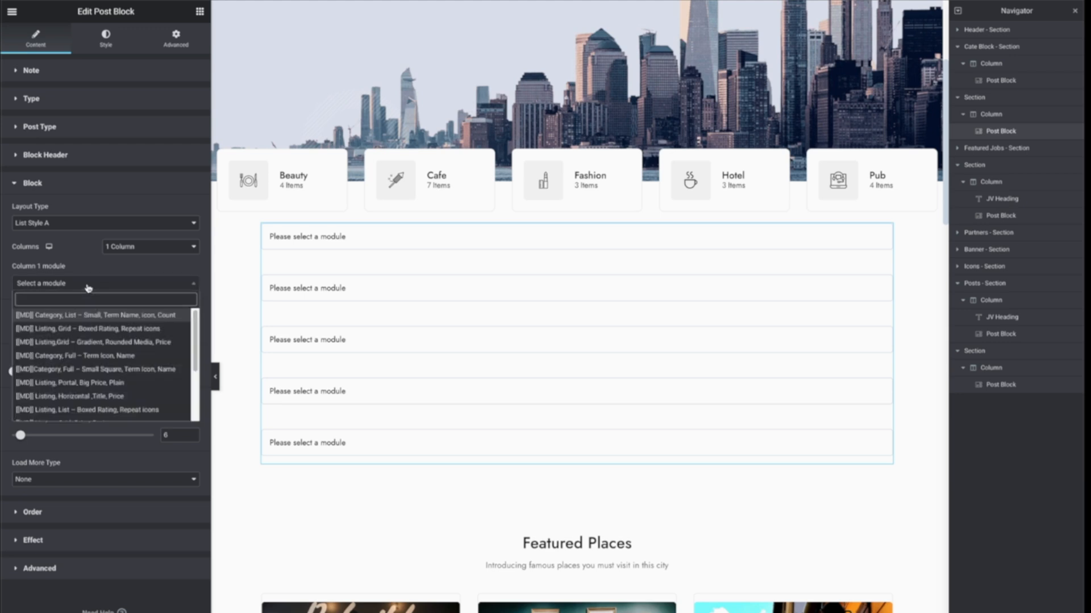
left_click(91, 316)
left_click(141, 248)
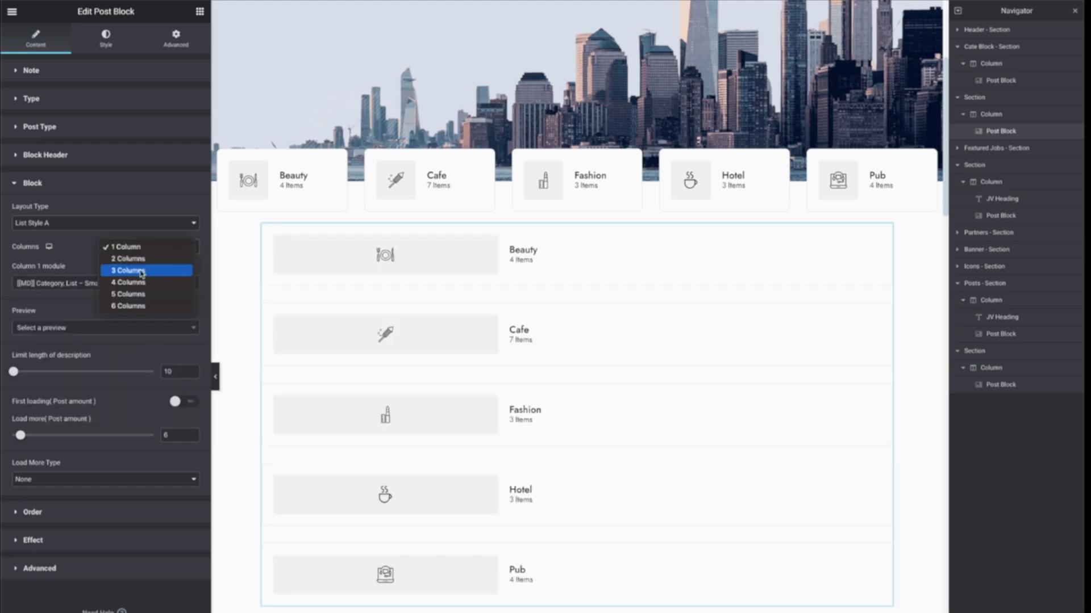
left_click(142, 305)
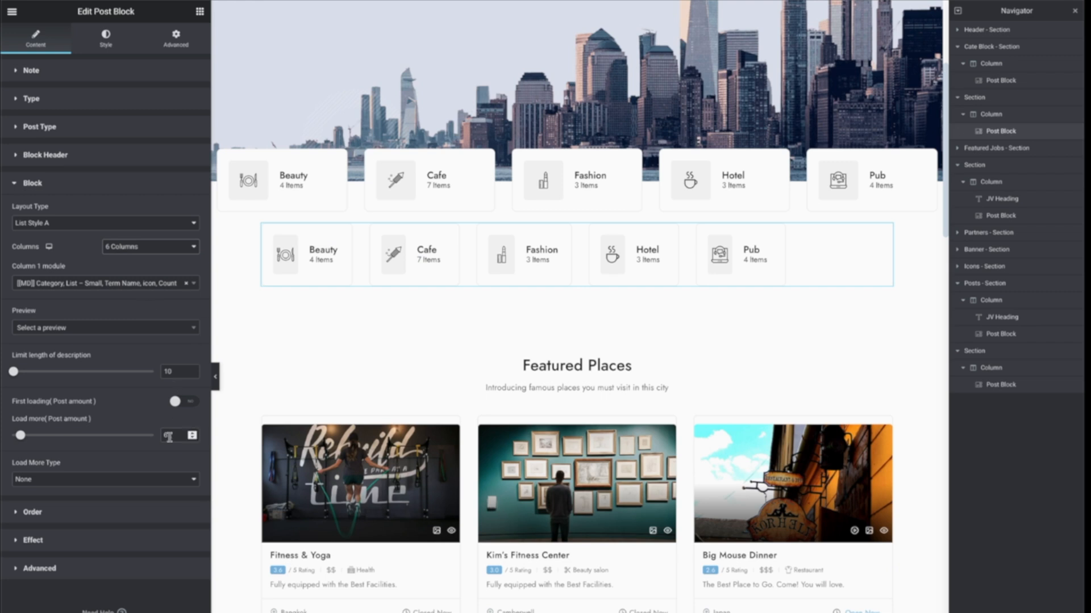
Add Services to the new block's listing categories terms and widen its section's content to match the category block above.
left_click(130, 247)
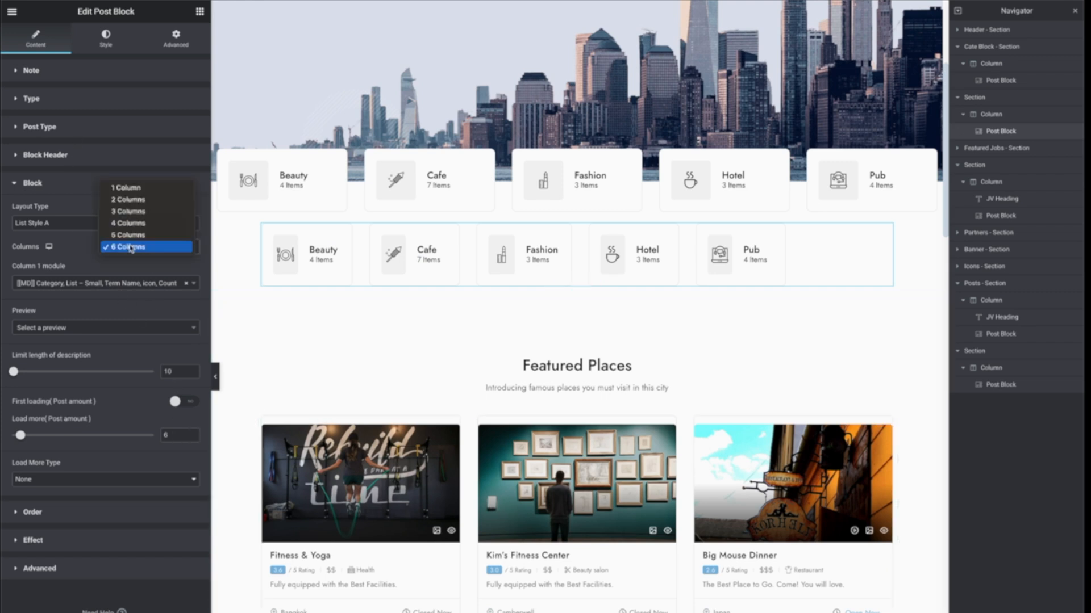
left_click(110, 140)
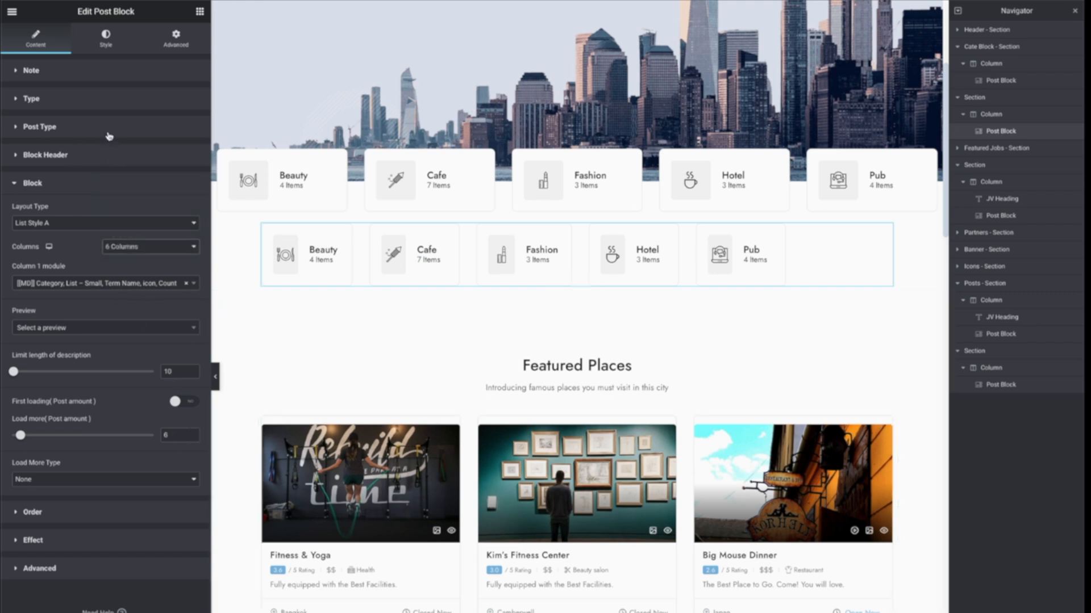
left_click(109, 137)
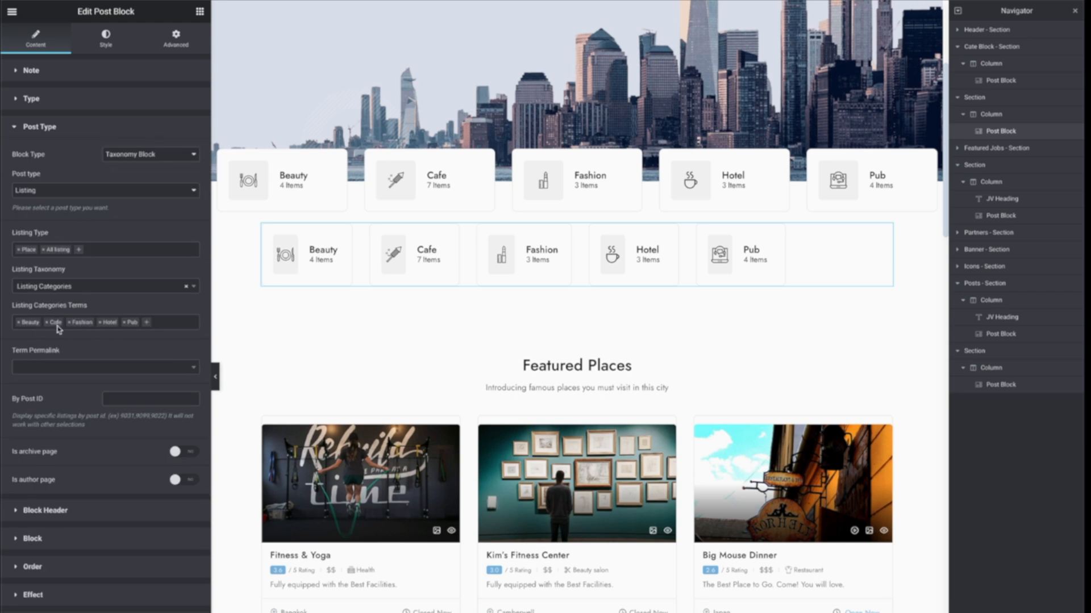
left_click(146, 322)
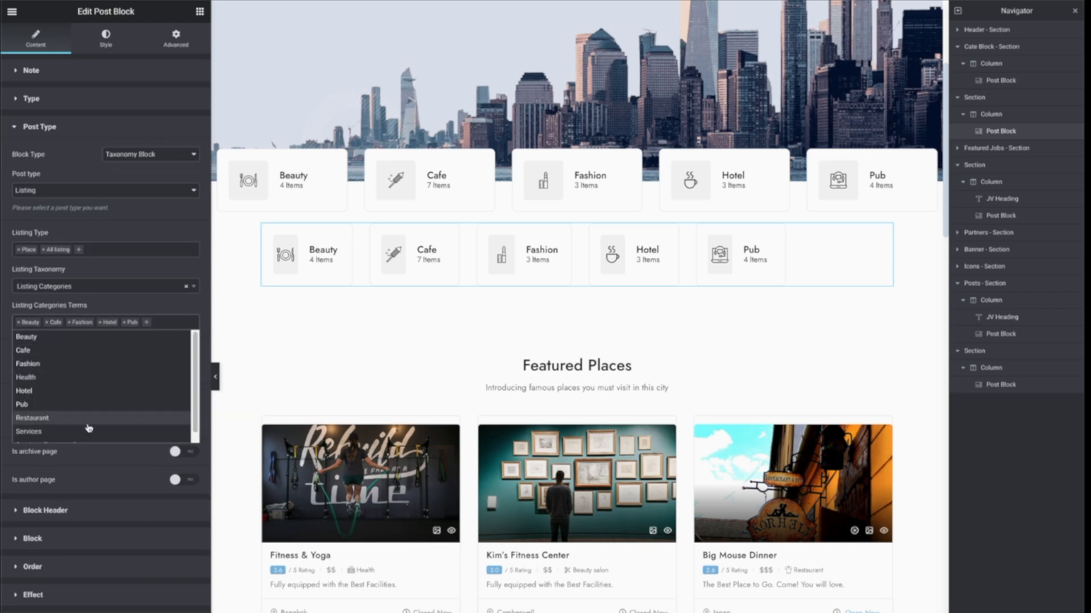
left_click(88, 432)
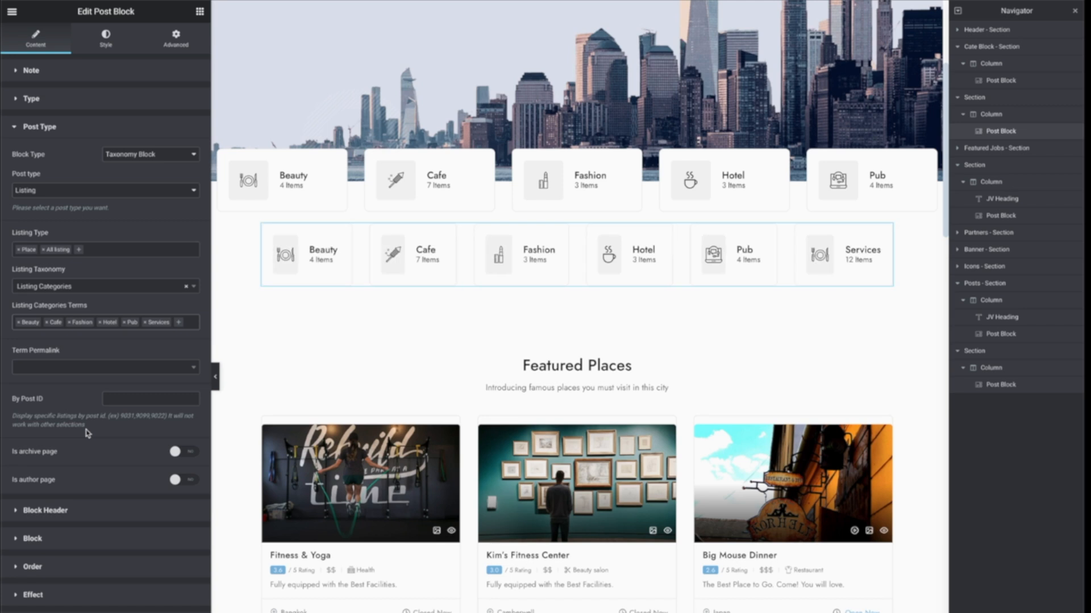
left_click(577, 211)
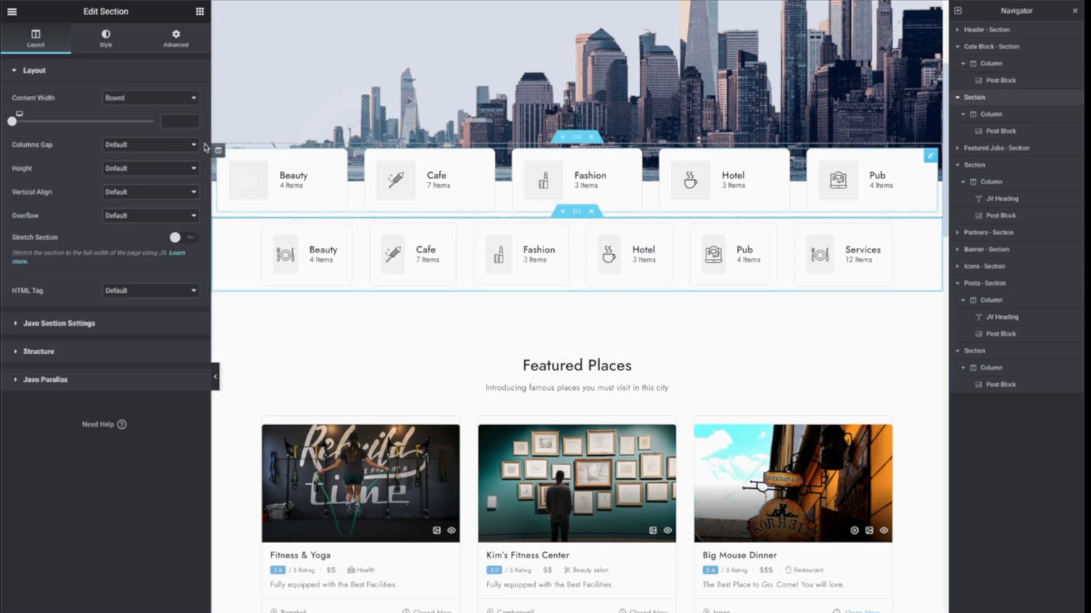
left_click_drag(67, 121, 130, 140)
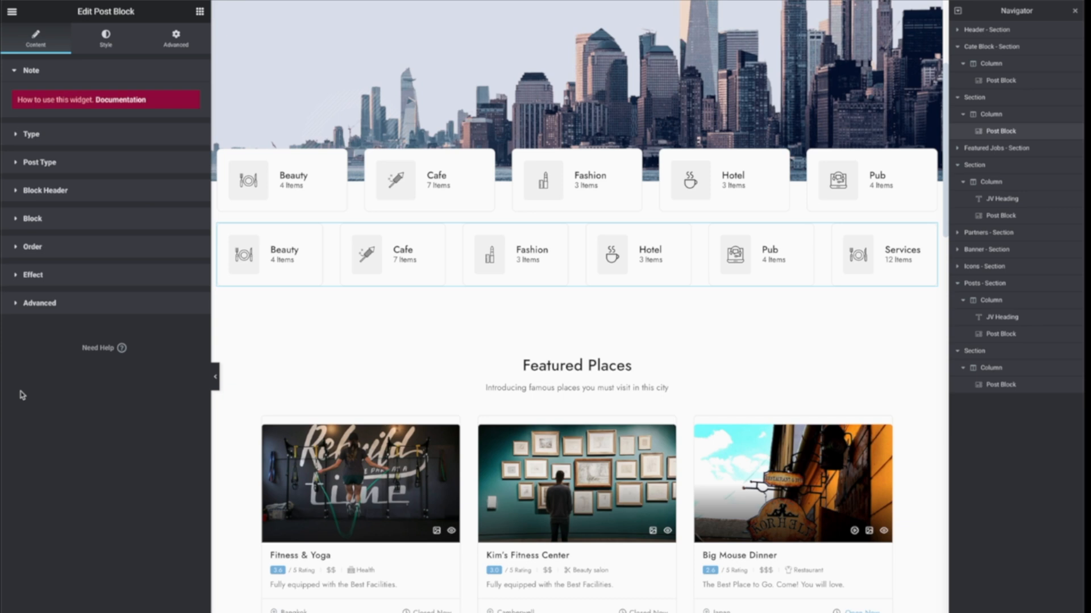
Set the listing taxonomy of the Lovely Places post block to Listing Categories.
scroll(915, 456, "down", 10)
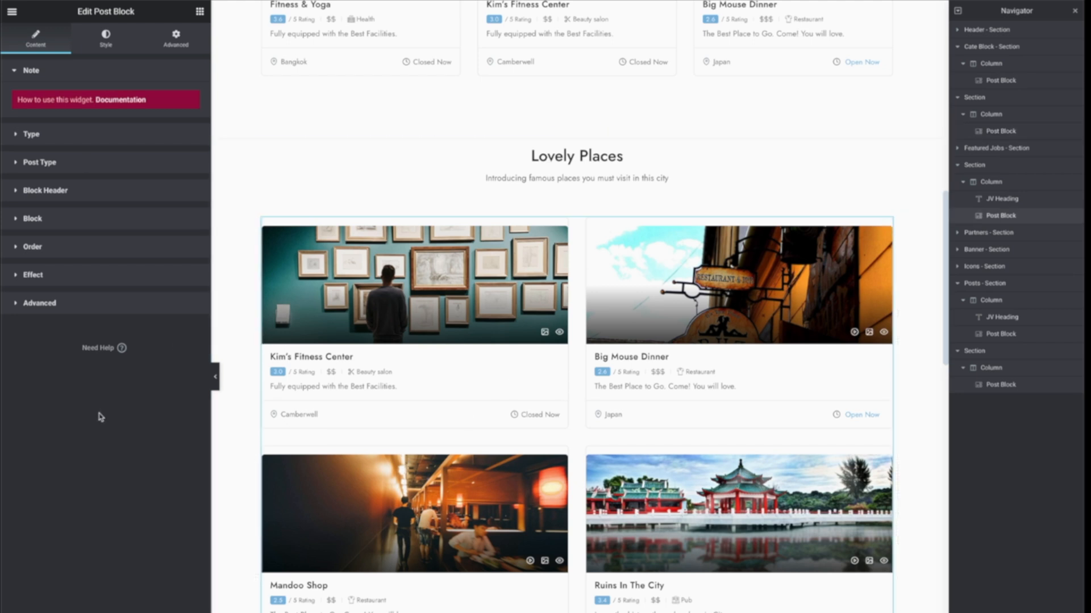
left_click(138, 162)
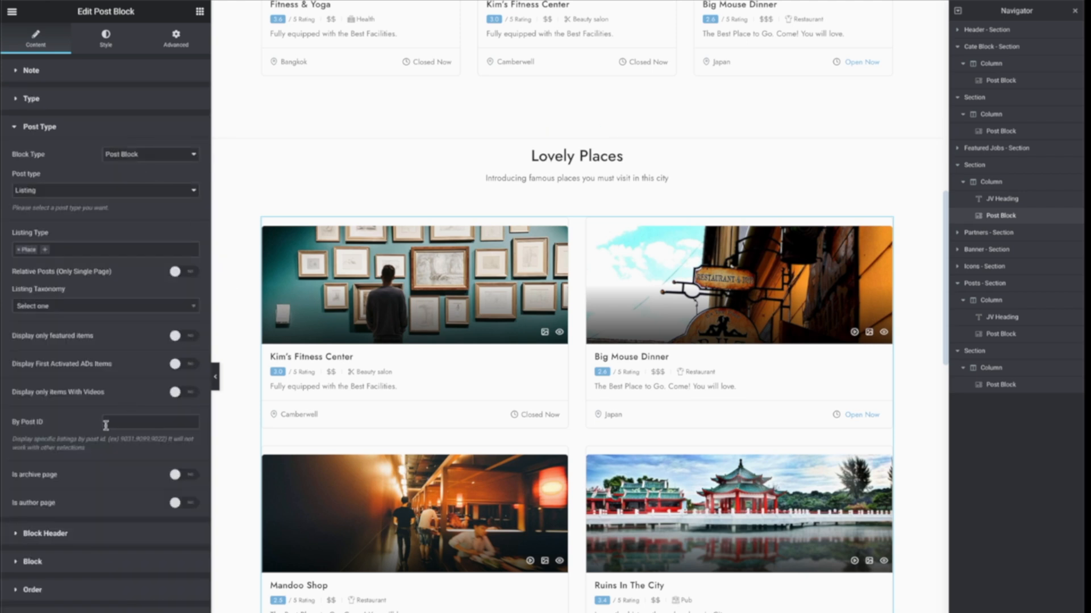
left_click(29, 308)
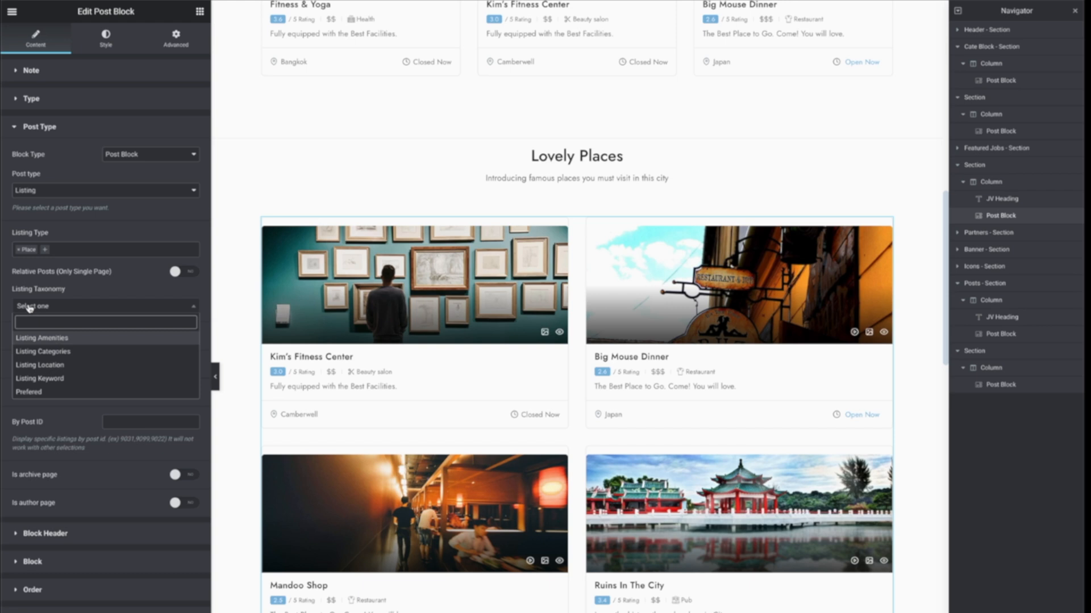
left_click(43, 353)
left_click(54, 343)
left_click(123, 284)
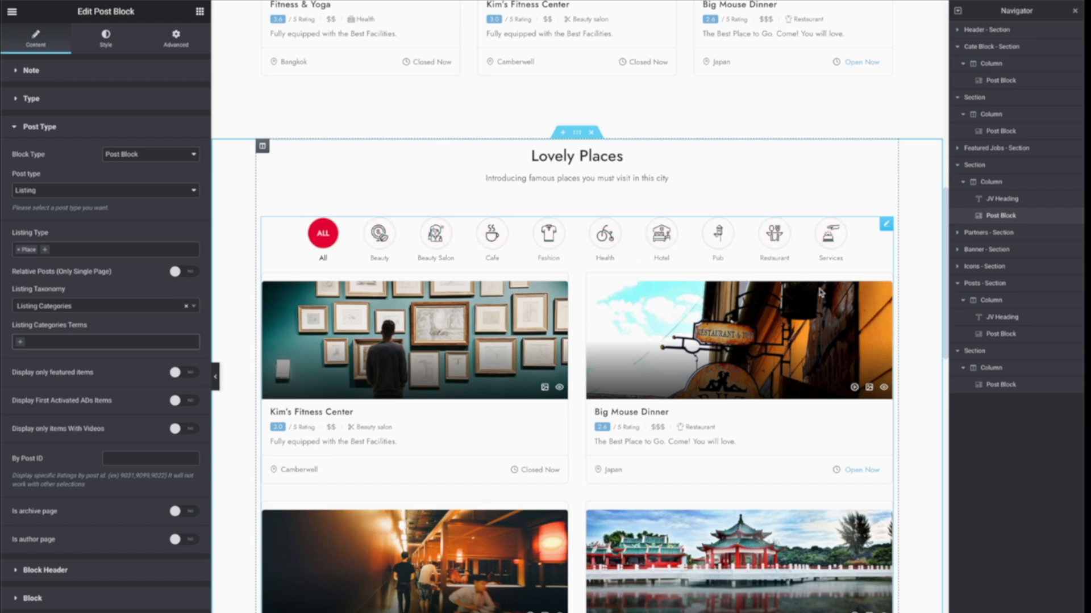
Preview the Lovely Places section at full width and try the Cafe, Fashion and Services category filters.
left_click(217, 377)
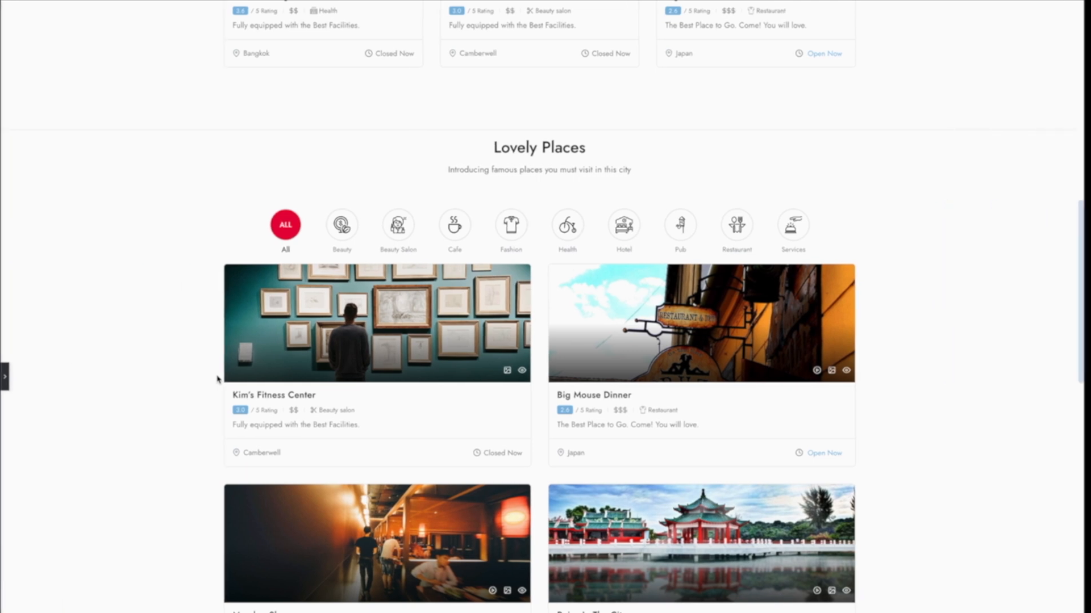
left_click(462, 236)
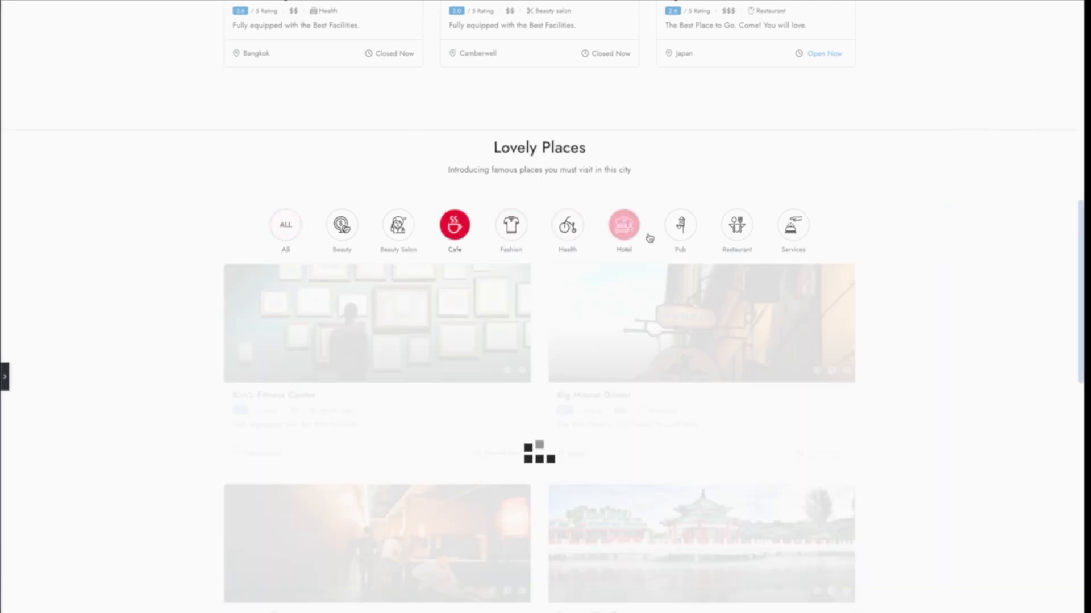
left_click(513, 233)
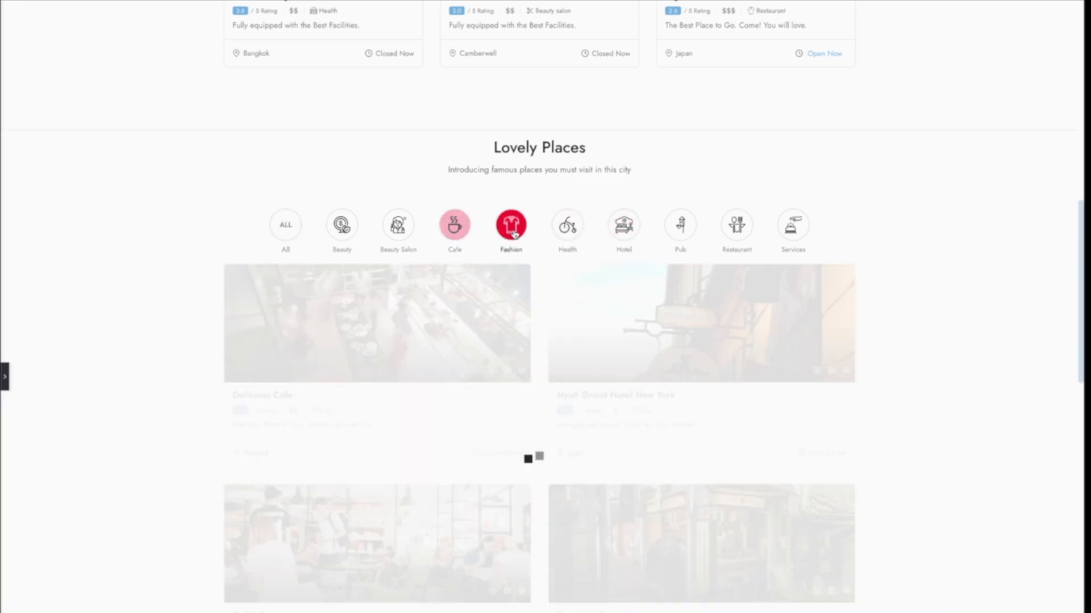
left_click(807, 237)
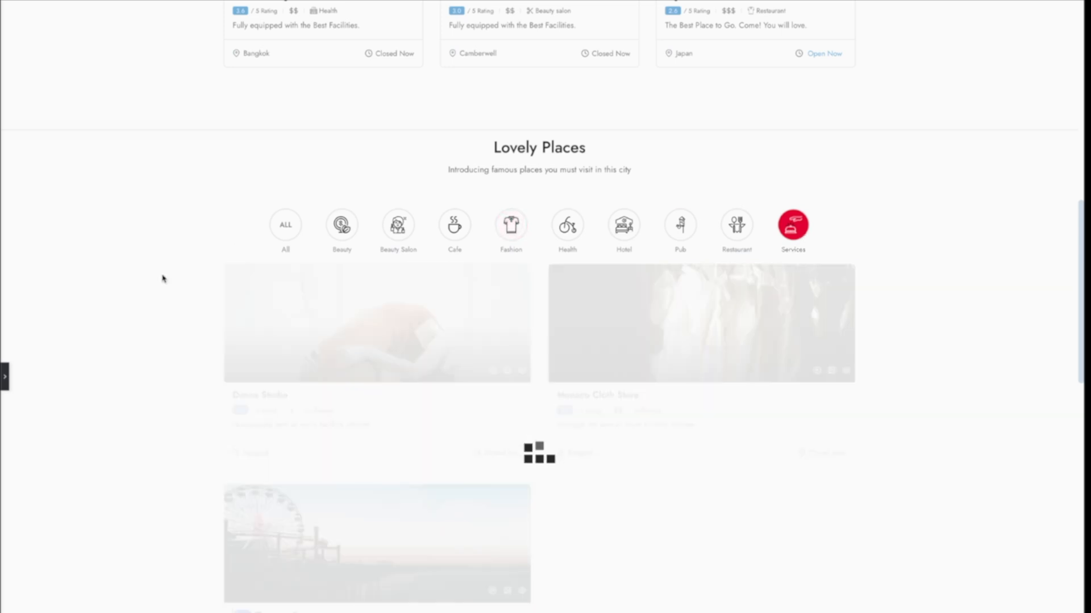
left_click(5, 377)
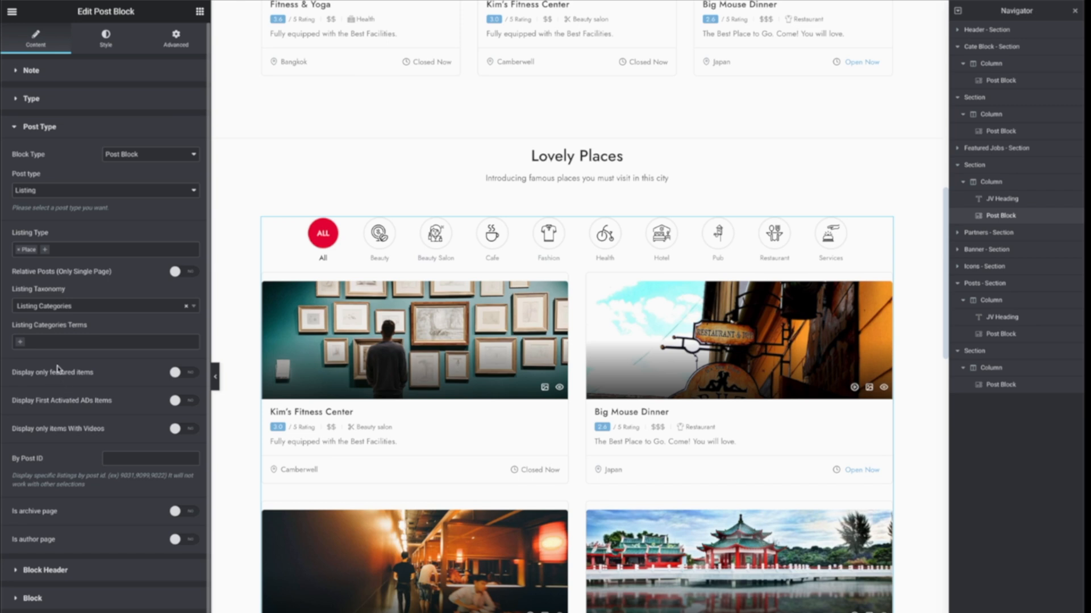
Add Beauty, Cafe, Fashion, Hotel and Pub as the Lovely Places block's listing categories terms.
left_click(50, 342)
left_click(49, 356)
left_click(52, 343)
left_click(23, 370)
left_click(65, 389)
left_click(97, 343)
left_click(102, 411)
left_click(128, 343)
left_click(110, 424)
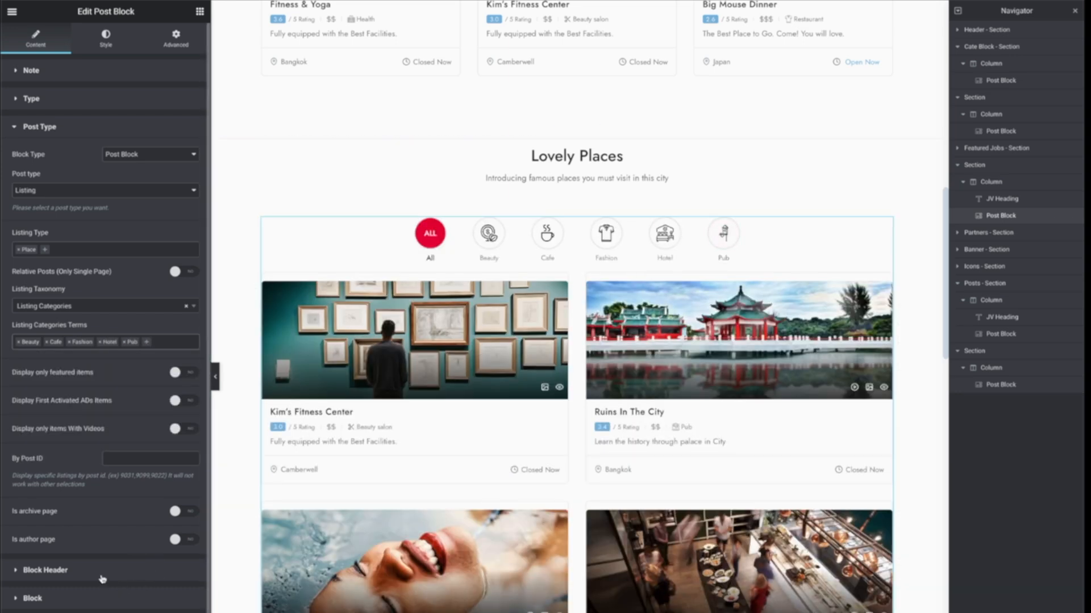
Change the filter style in the Lovely Places block header to Style1.
left_click(77, 578)
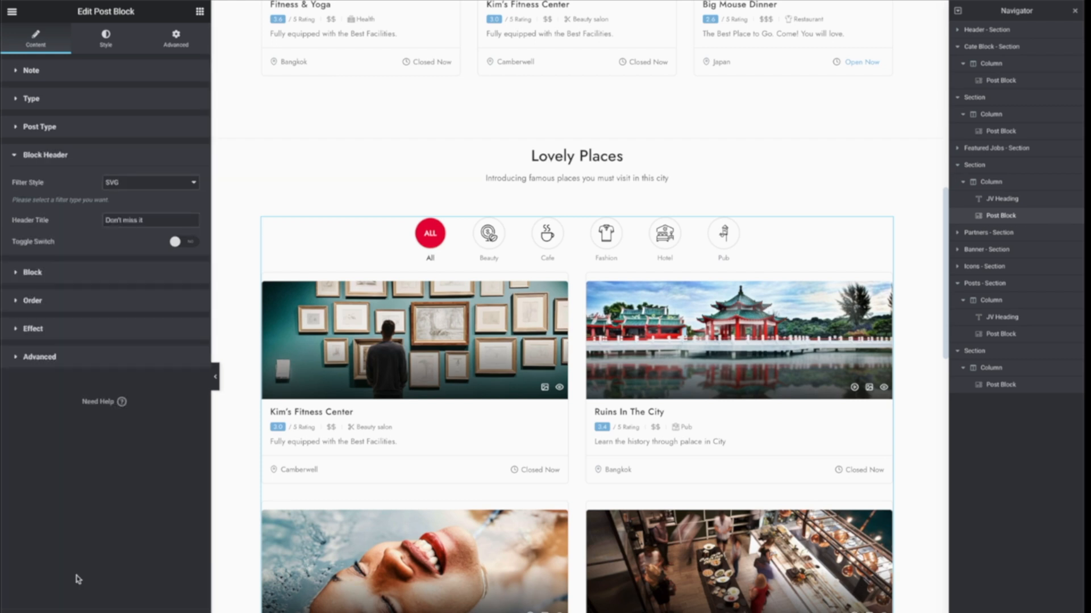
left_click(149, 181)
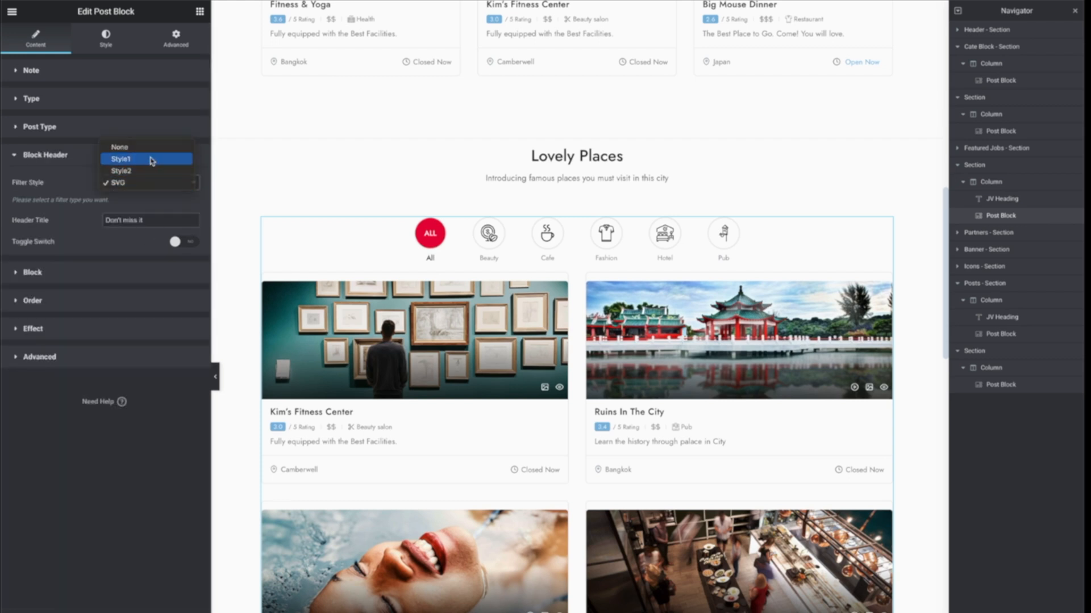
left_click(150, 159)
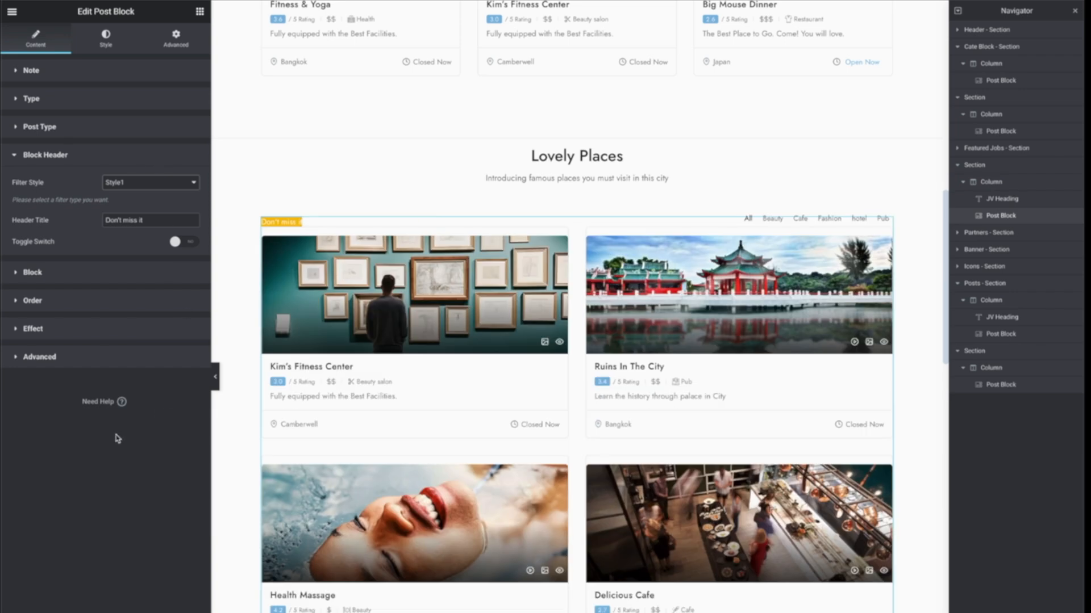
triple_click(142, 223)
Make the filter title's background color fully transparent and set its text color to black.
left_click(106, 41)
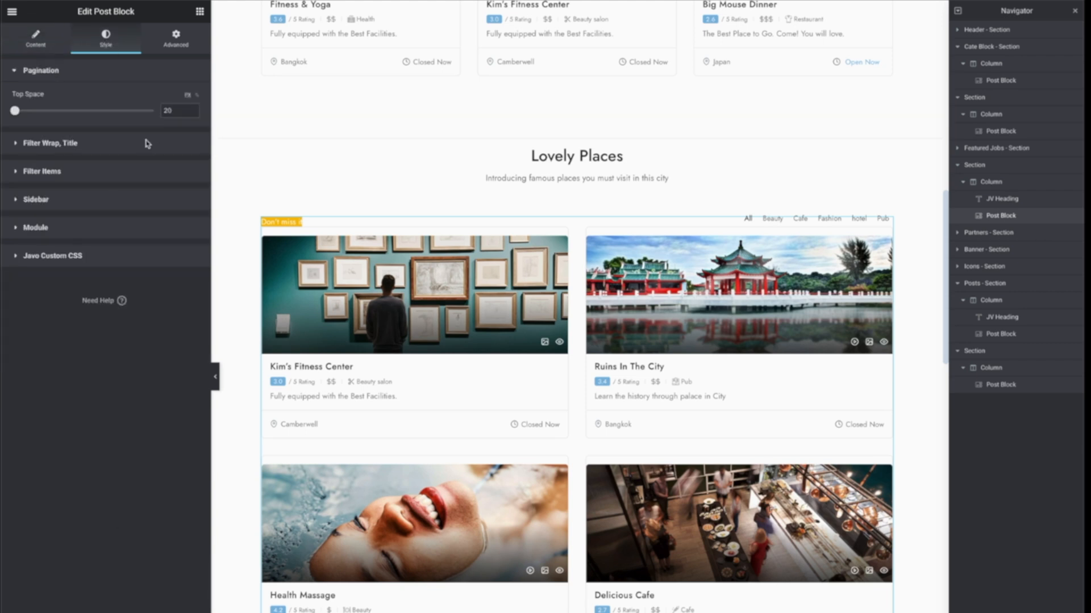
left_click(132, 143)
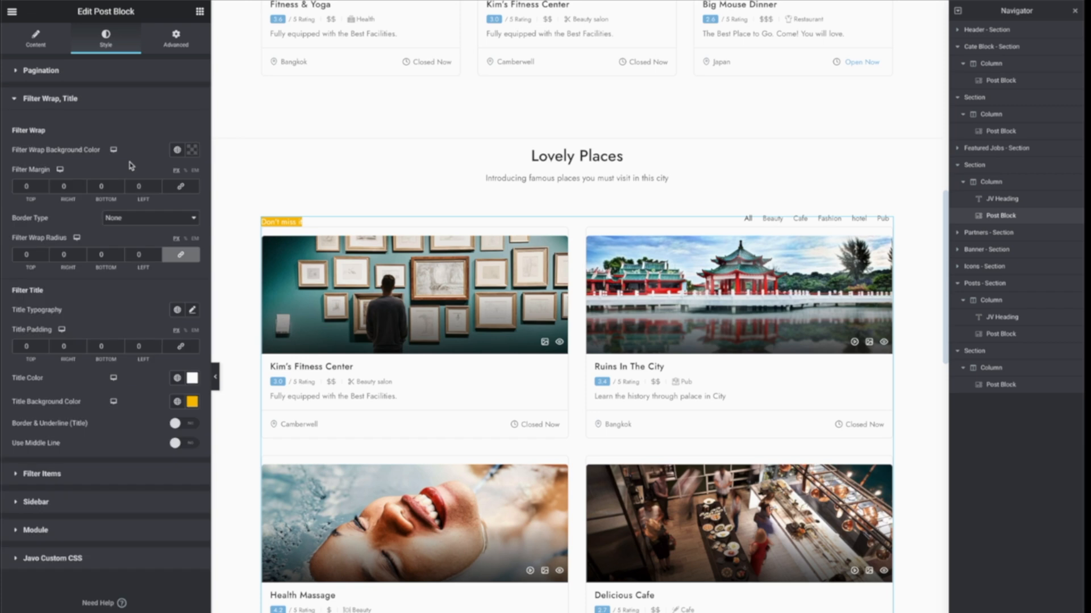
left_click(192, 401)
left_click_drag(105, 523, 24, 567)
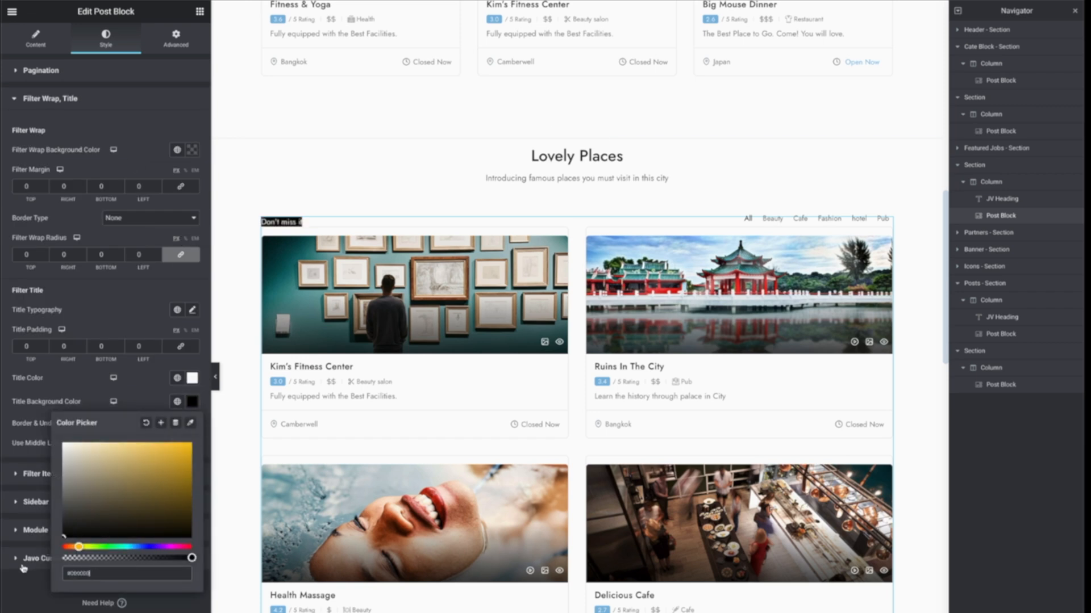
left_click_drag(192, 558, 36, 567)
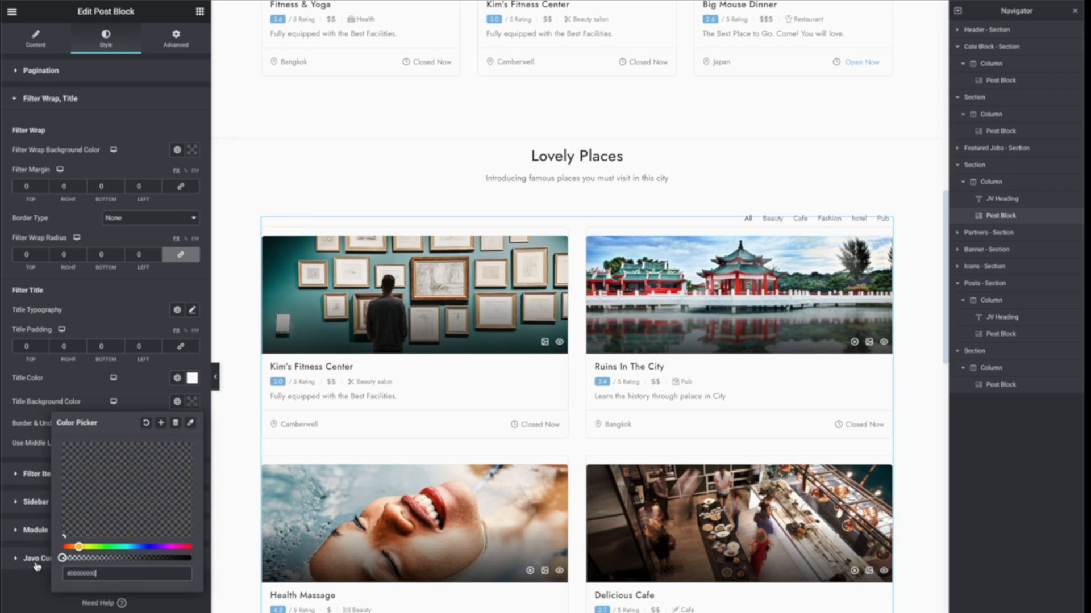
left_click(193, 378)
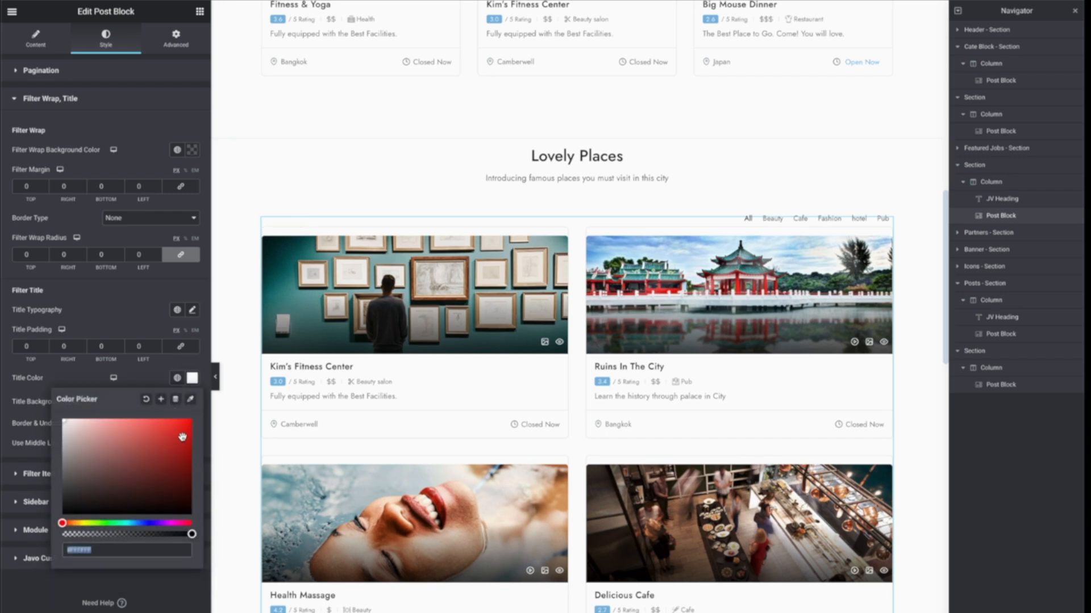
left_click(189, 512)
Set the filter title's typography to size 15 with a bolder weight.
left_click(192, 311)
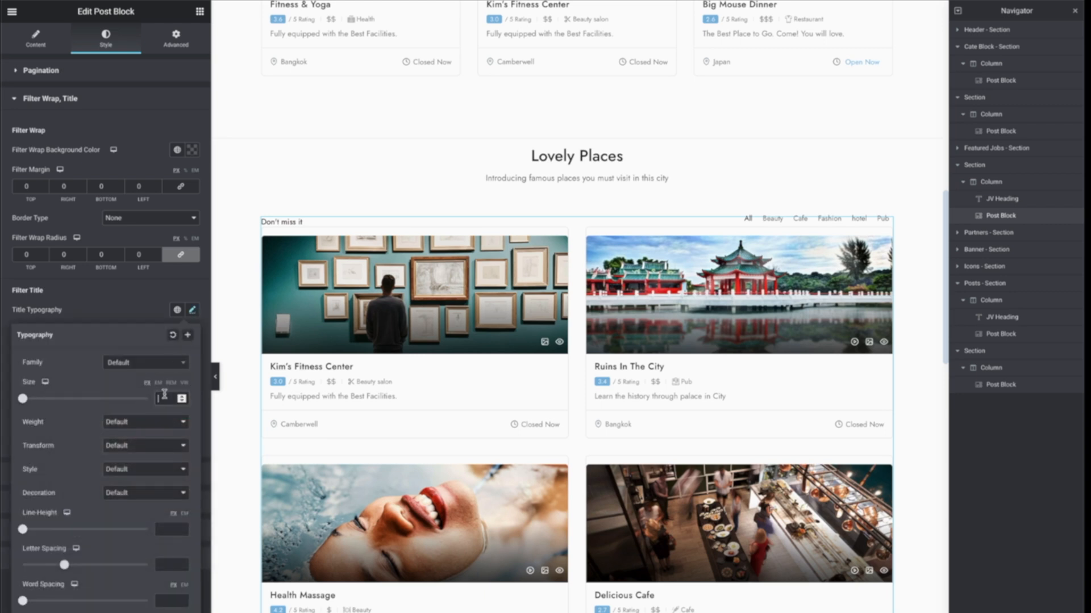
type("15")
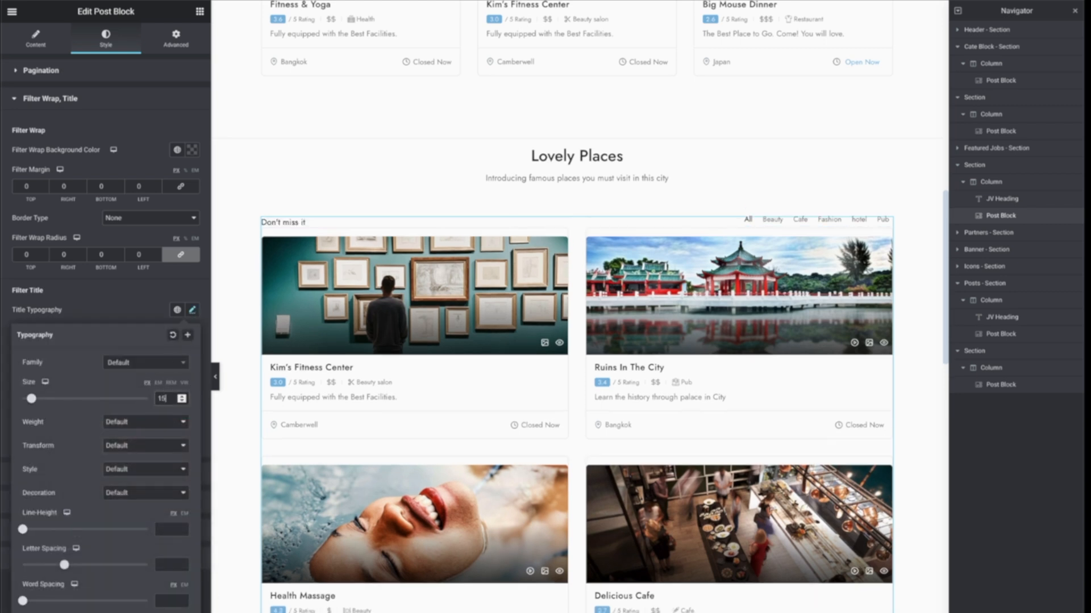
left_click(142, 423)
left_click(144, 376)
left_click(192, 310)
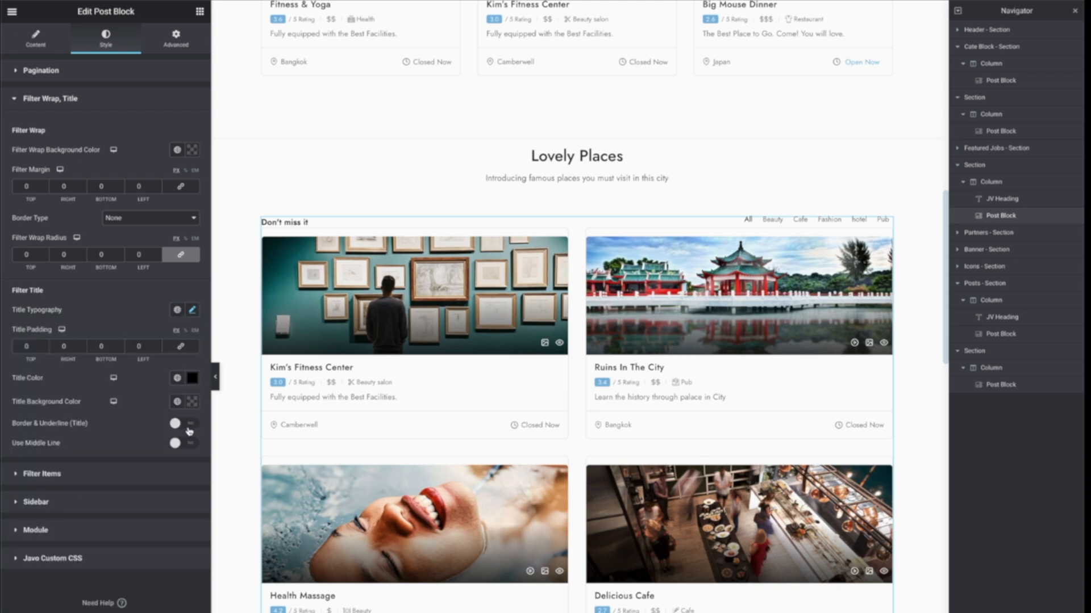
Enable the filter title's border and underline with a custom underline width of 90 and height of 3, and preview the section.
left_click(190, 426)
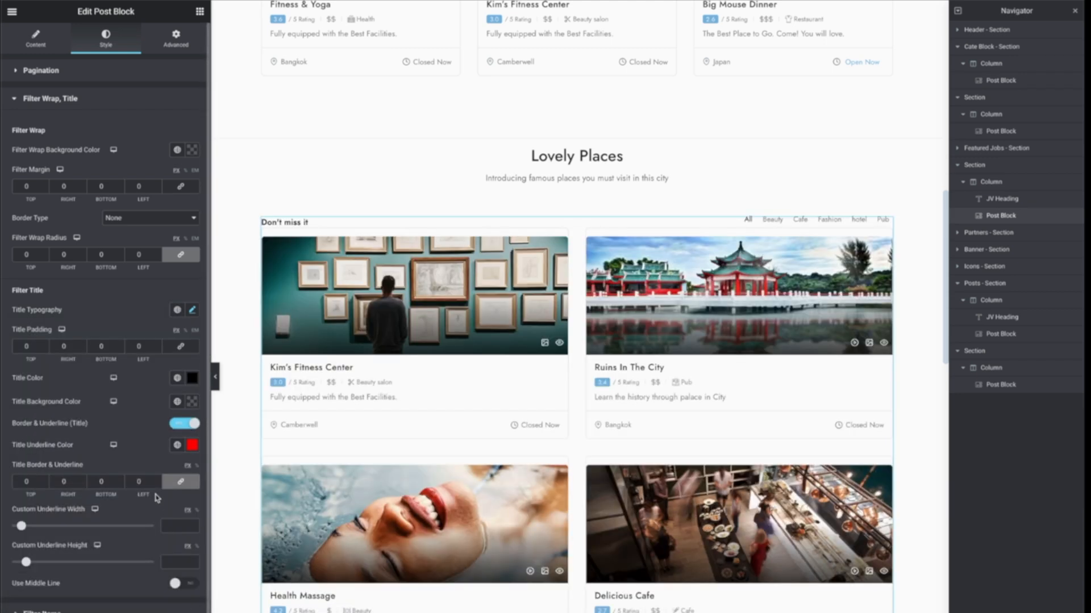
left_click_drag(21, 526, 83, 526)
left_click(170, 563)
type("3")
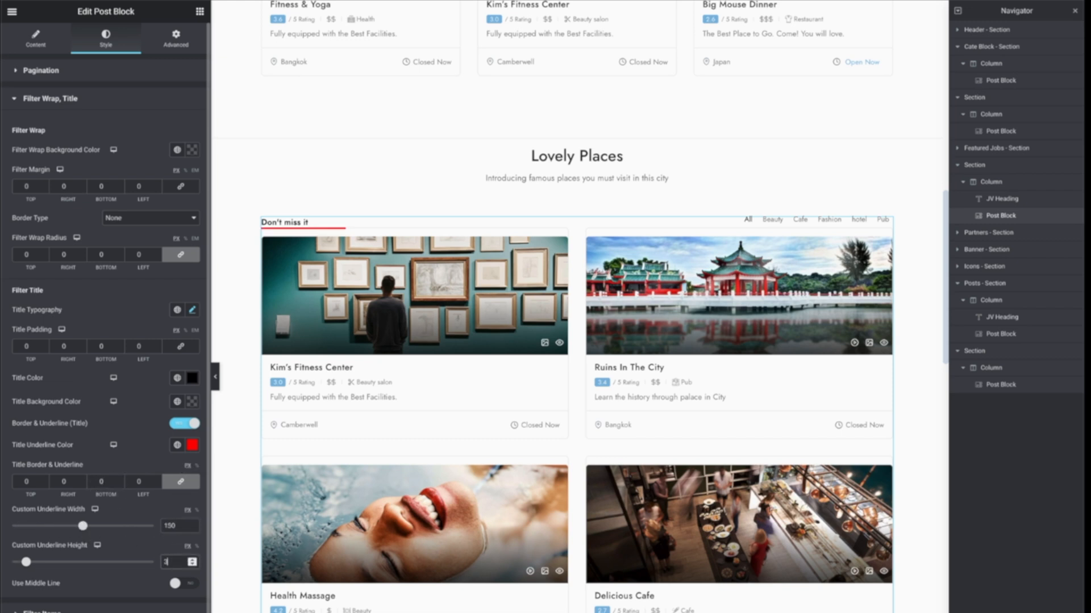
left_click_drag(82, 526, 55, 528)
left_click(215, 377)
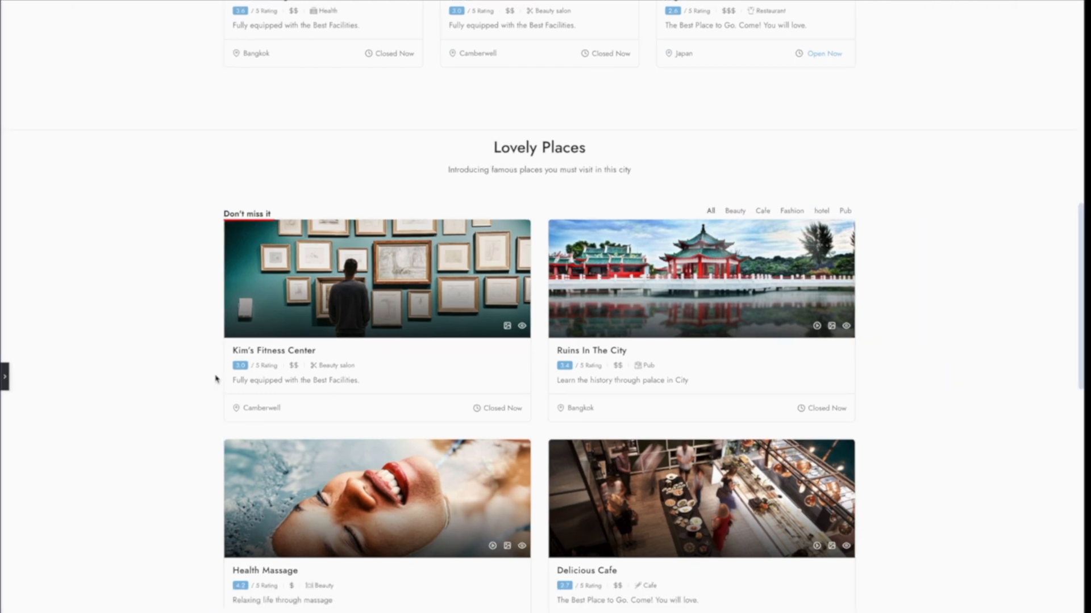
left_click(6, 382)
Set the filter title's bottom padding to 7.
double_click(101, 346)
type("3")
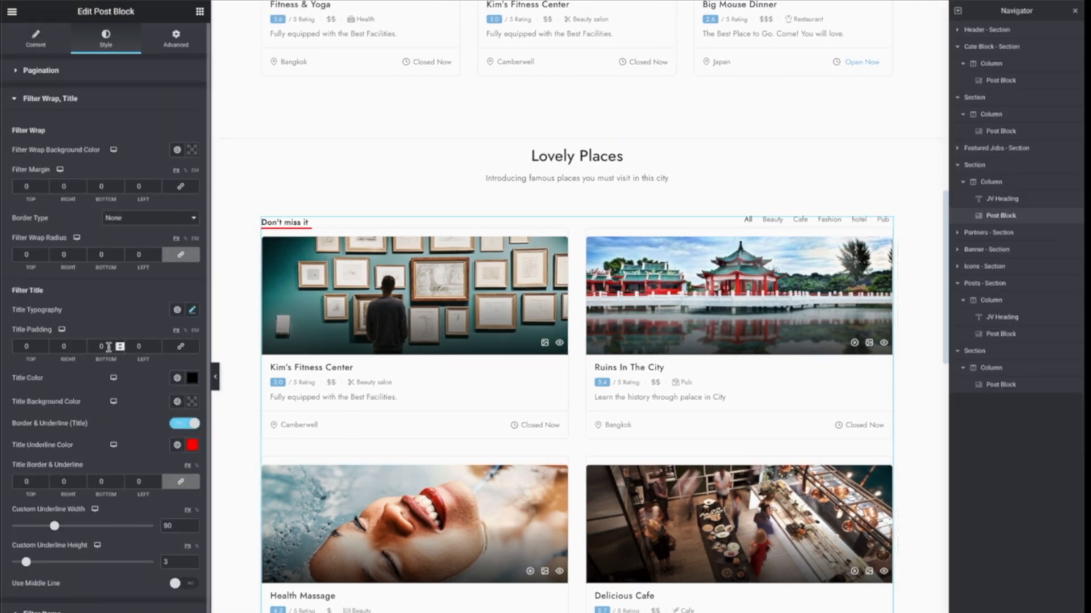
key("Up")
key("Up")
key("Up")
key("Up")
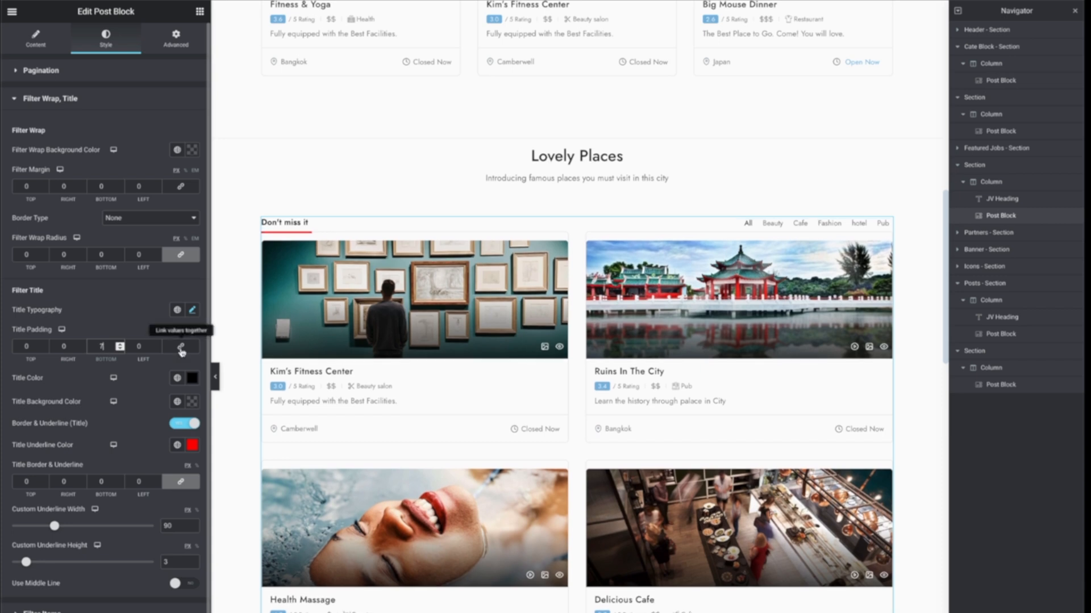
Preview the section at full width and set the filter wrap's bottom margin to 15.
left_click(216, 378)
left_click(6, 382)
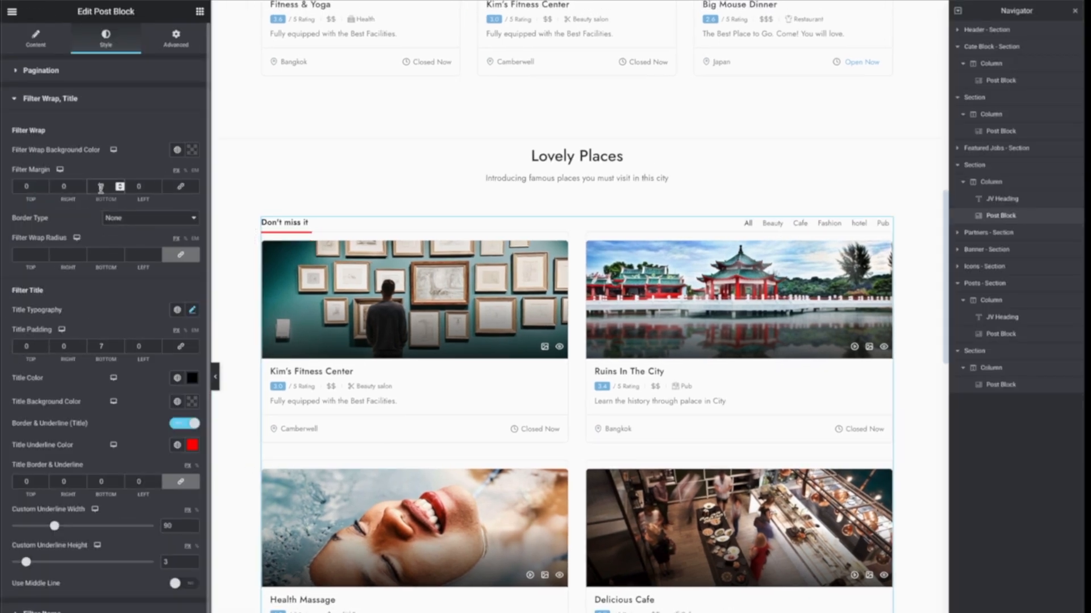
type("15")
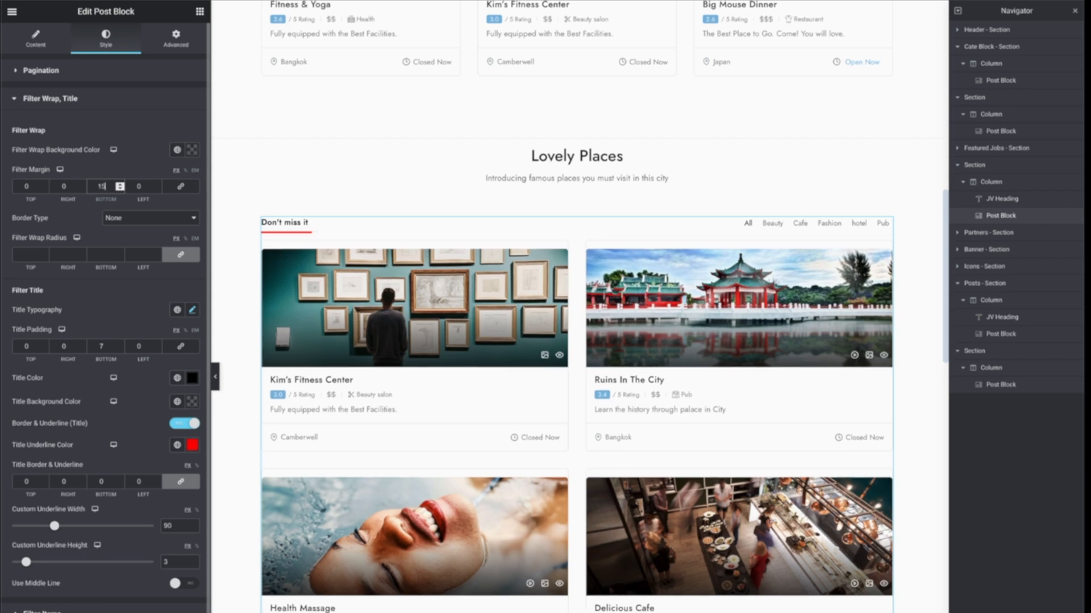
Preview the Lovely Places section at full width and test the Beauty, Cafe, Fashion, hotel, Pub and All category filters.
left_click(216, 380)
left_click(733, 216)
left_click(768, 218)
left_click(792, 217)
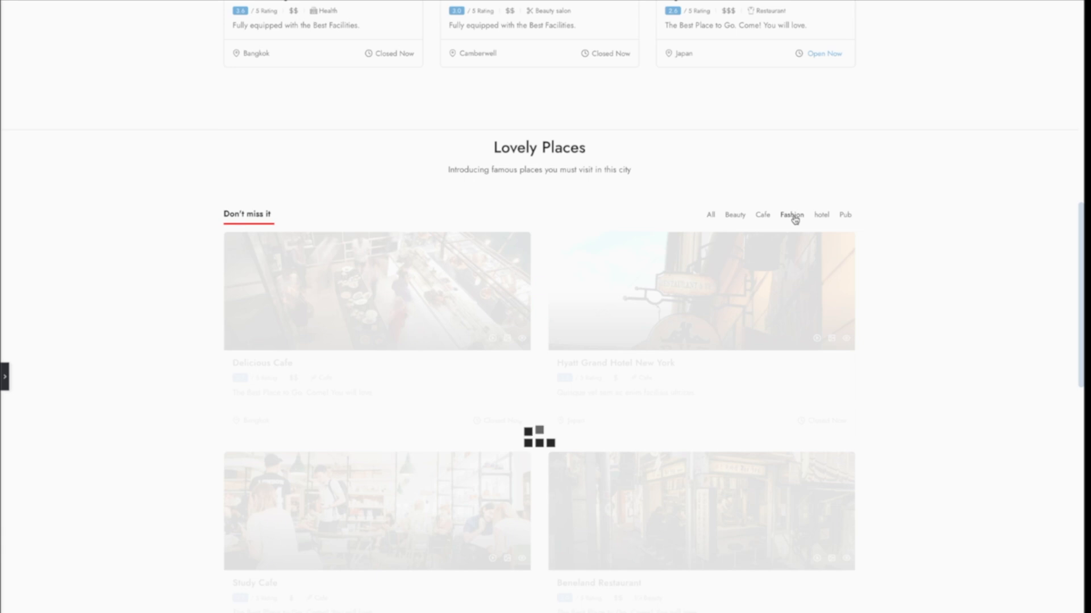
left_click(822, 215)
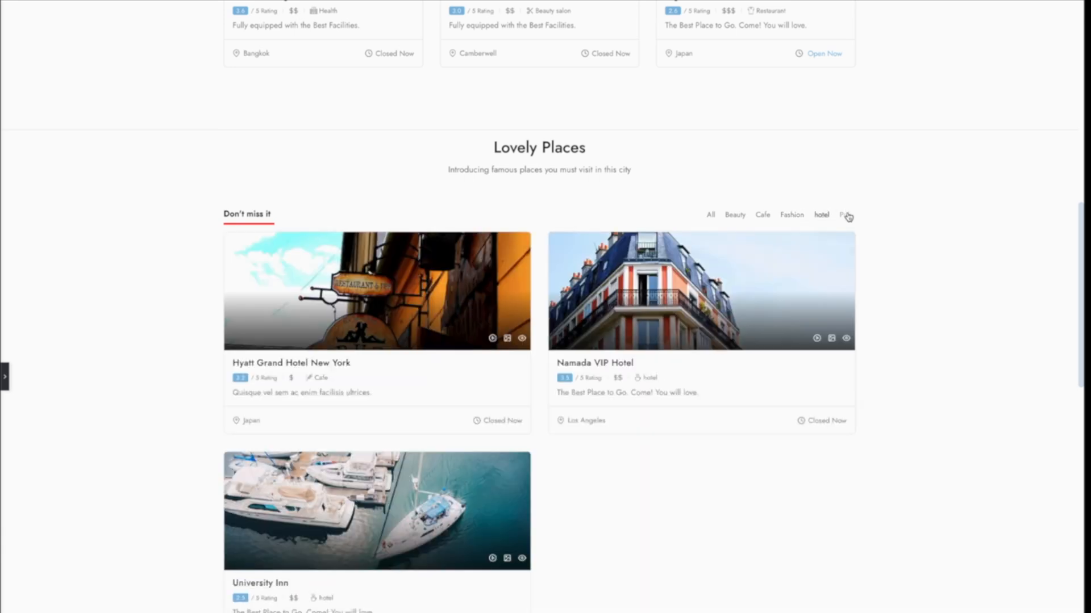
left_click(845, 214)
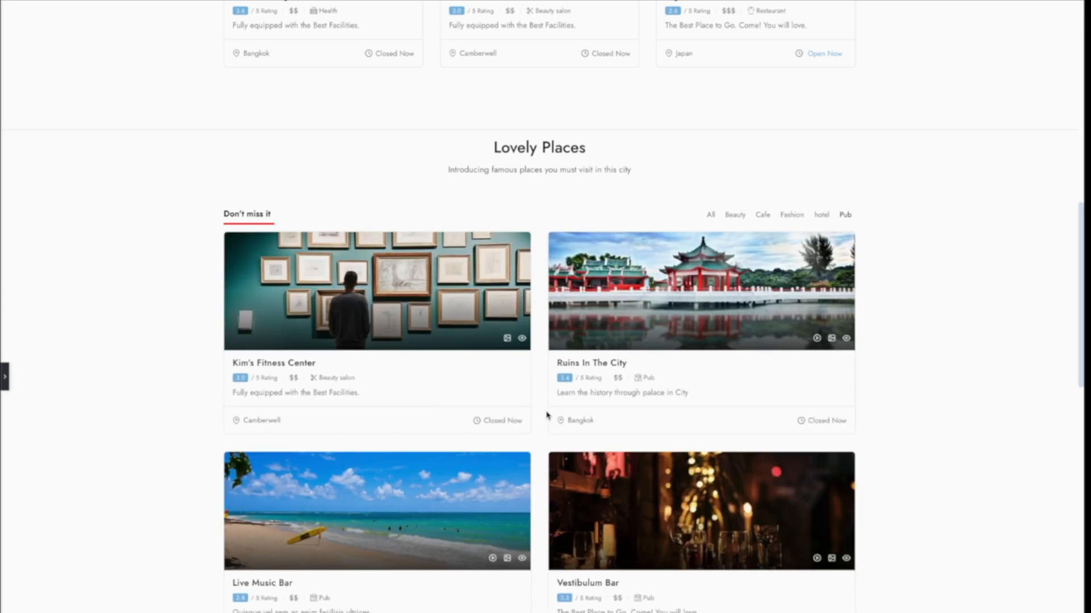
left_click(737, 215)
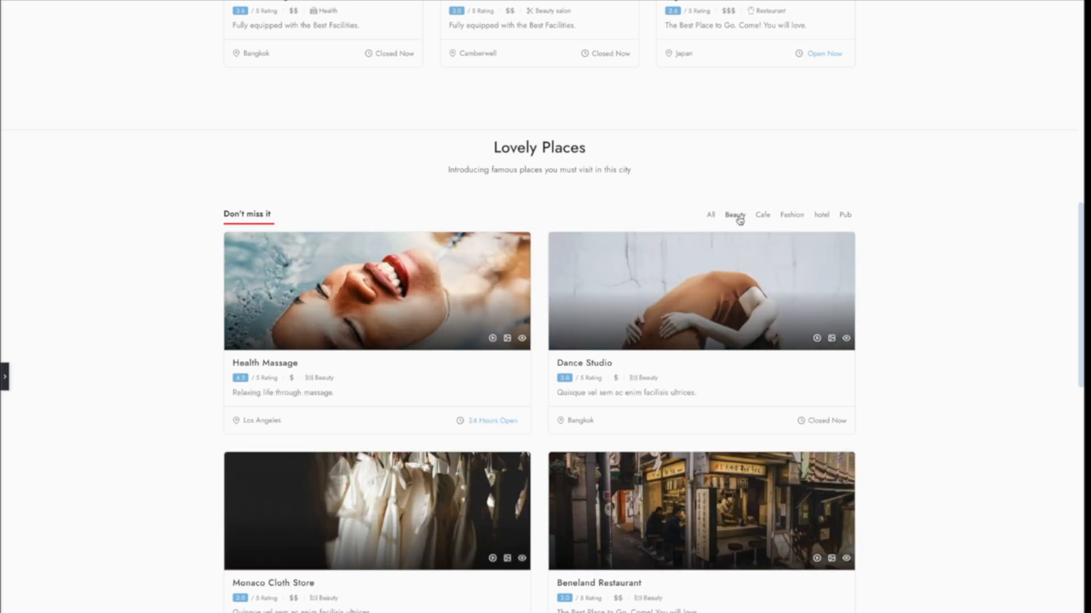
left_click(761, 216)
left_click(792, 216)
left_click(821, 215)
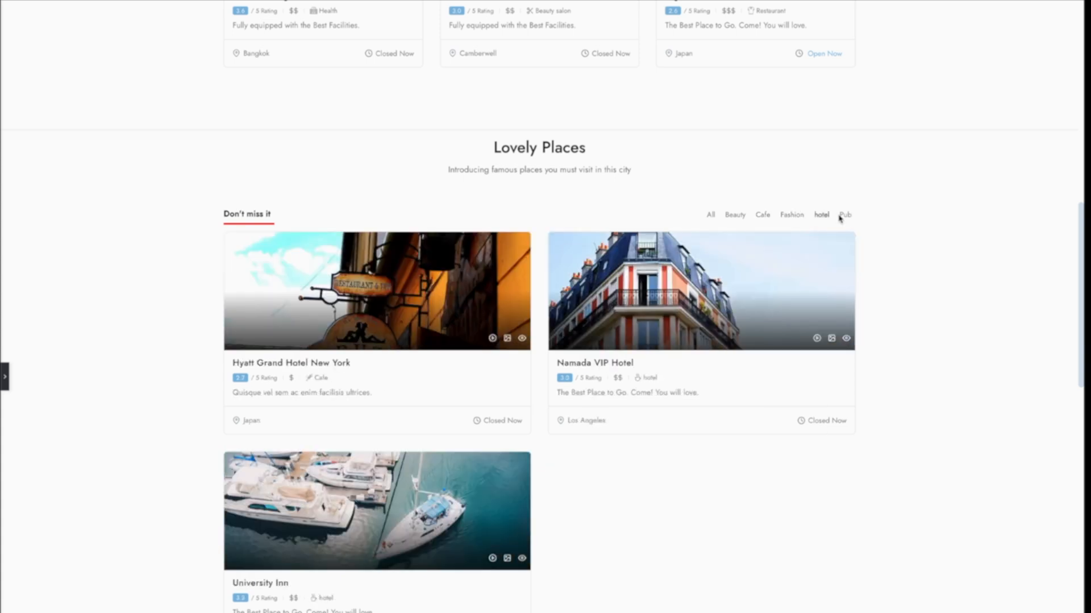
left_click(846, 214)
left_click(821, 216)
left_click(795, 216)
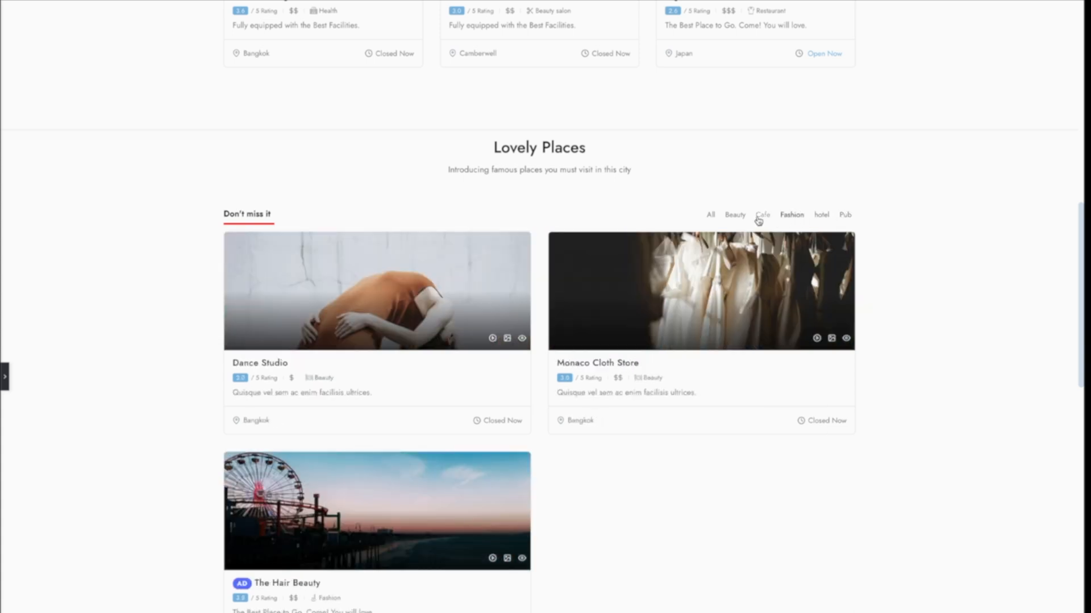
left_click(759, 216)
left_click(710, 215)
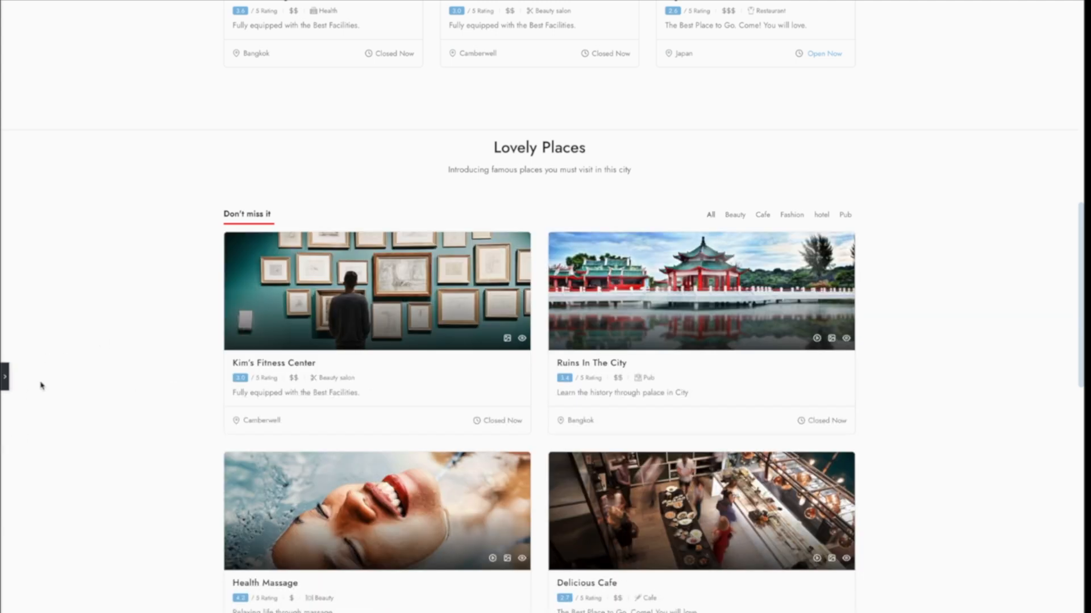
Set the space between the Lovely Places filter items to 9, and try hiding the filter items before showing them again.
left_click(4, 377)
left_click(141, 128)
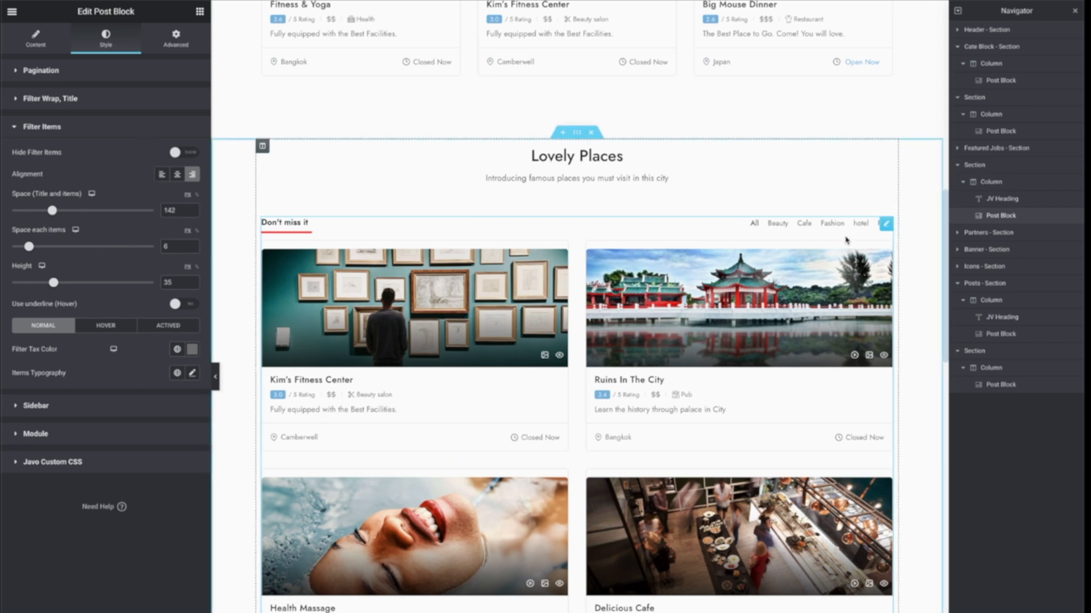
mouse_move(29, 249)
left_mouse_down()
mouse_move(52, 249)
mouse_move(38, 249)
left_mouse_up()
left_click(178, 153)
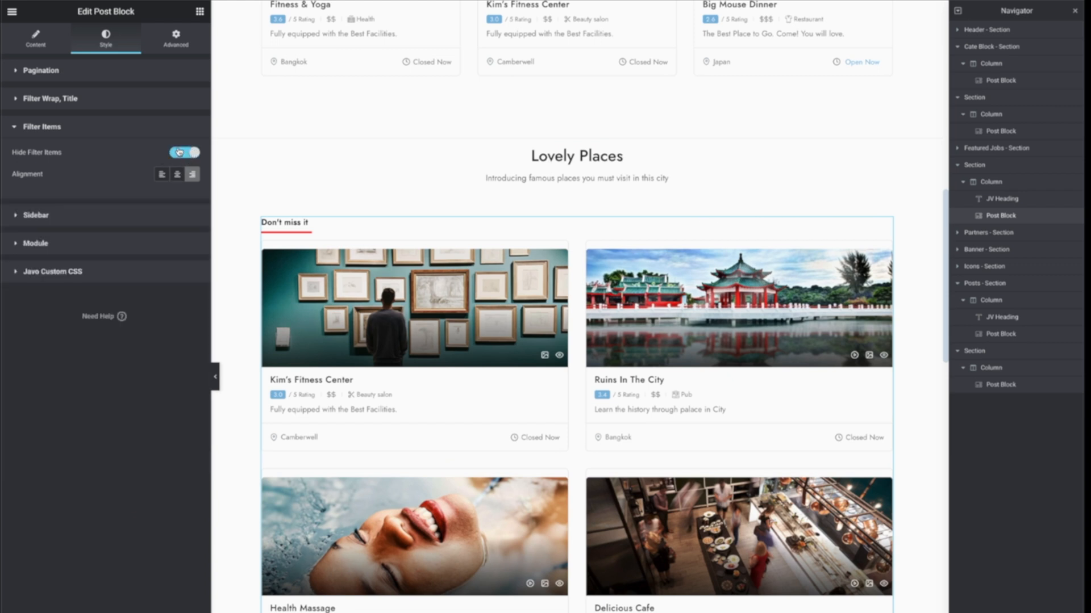
left_click(178, 153)
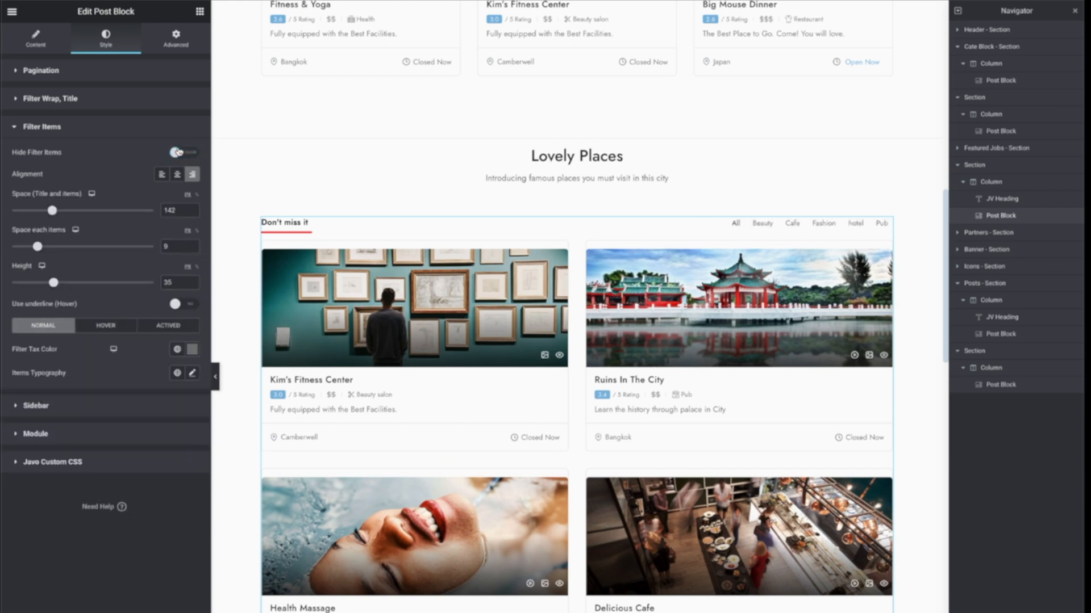
Examine the Post Block's sidebar, module and custom CSS style settings, and its advanced layout options.
left_click(80, 407)
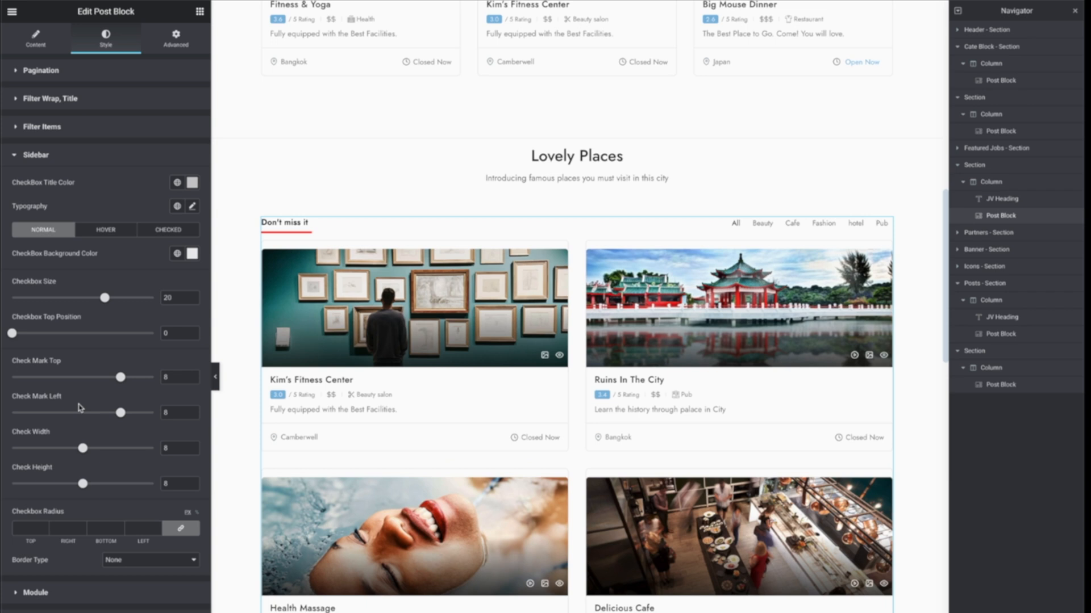
left_click(121, 162)
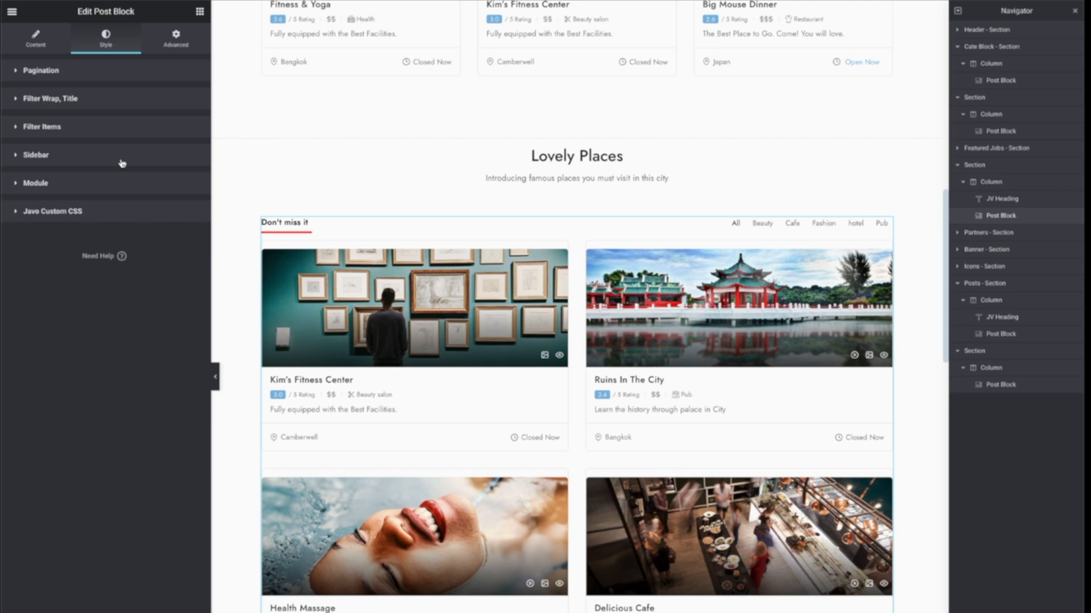
left_click(117, 182)
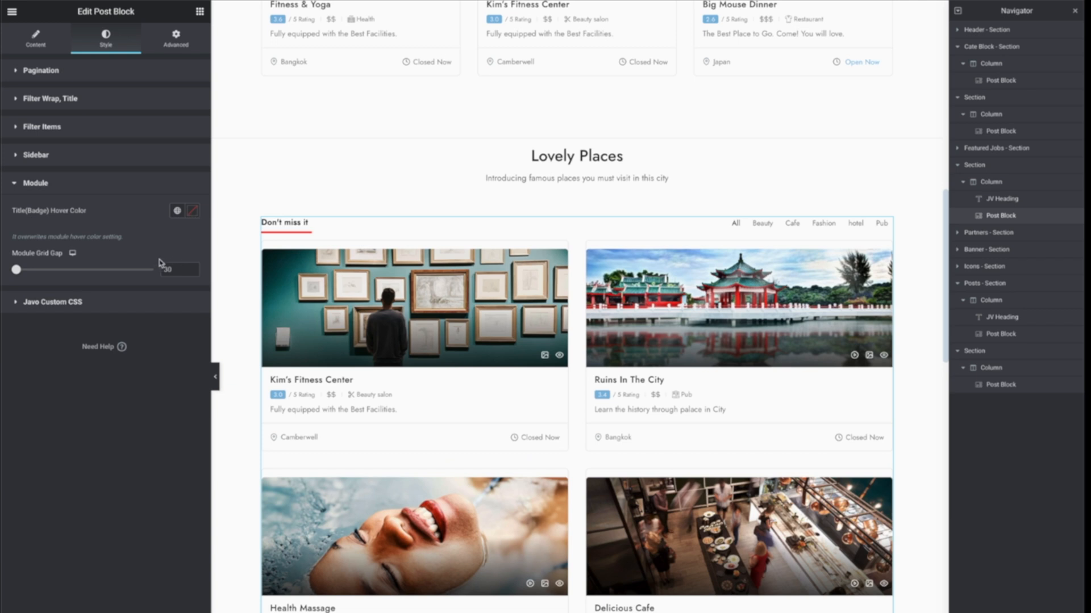
left_click(112, 301)
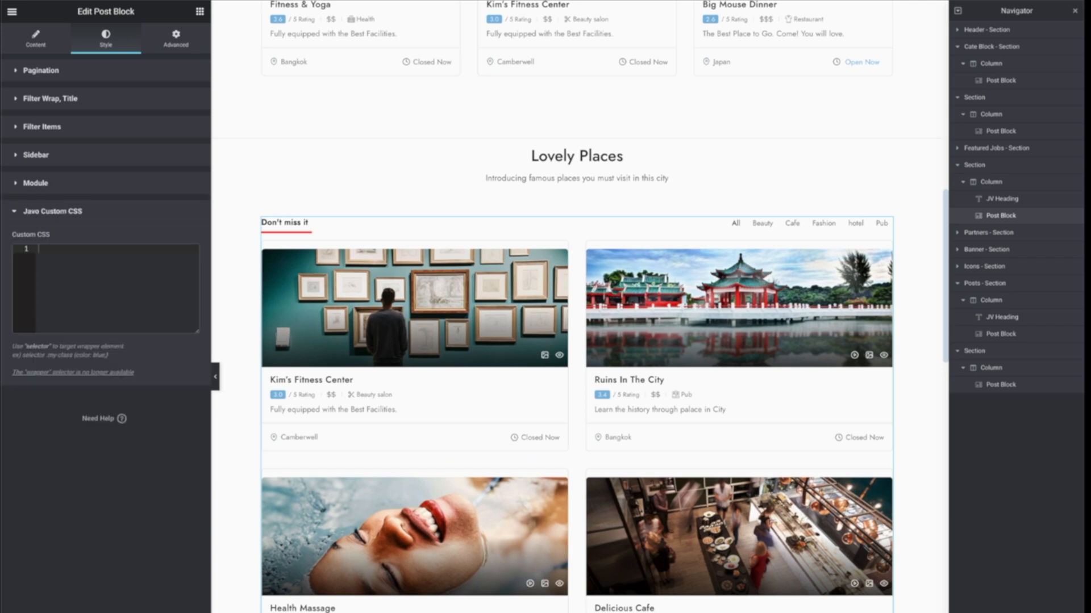
left_click(176, 39)
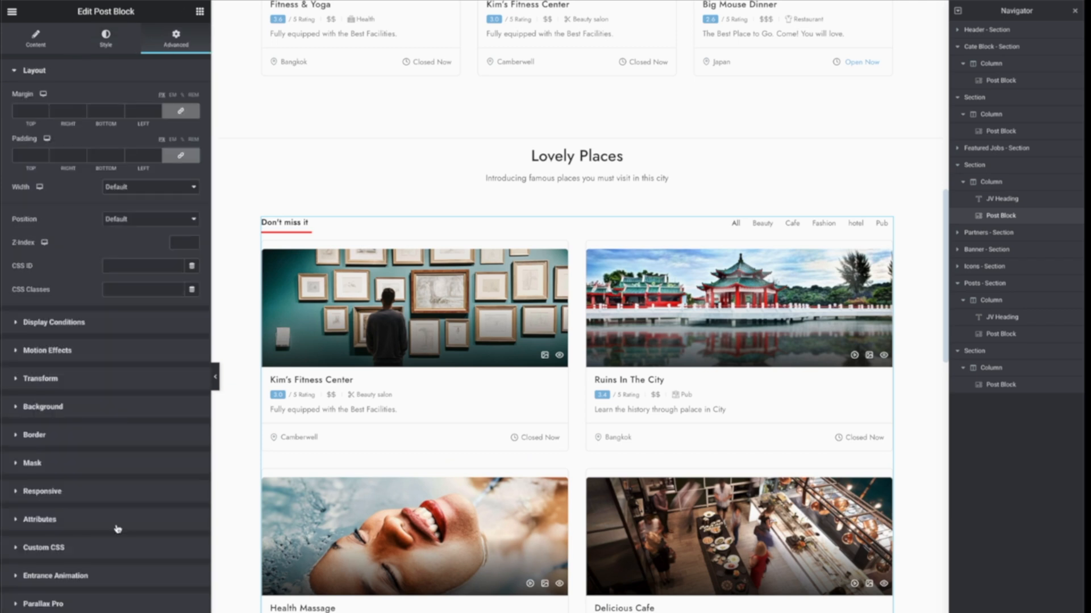
left_click(37, 72)
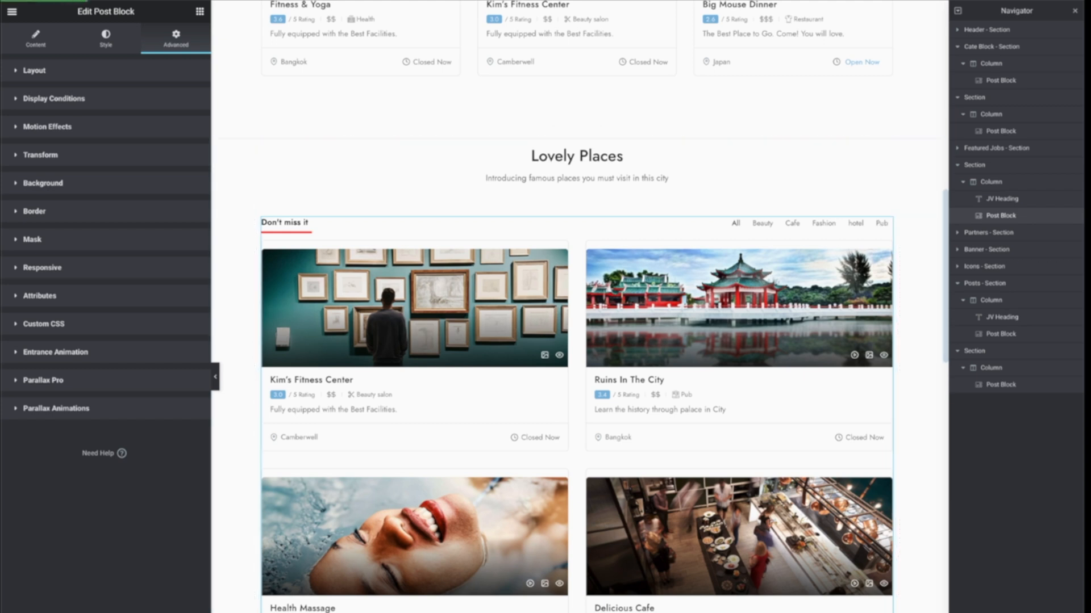
Change the Lovely Places block header's filter style to SVG.
left_click(40, 39)
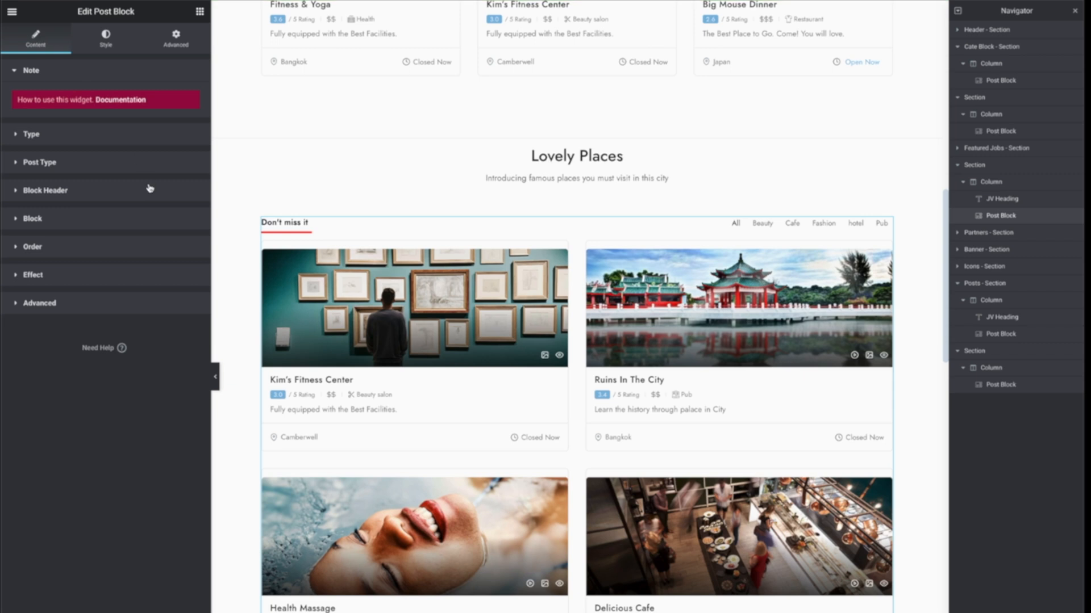
left_click(122, 169)
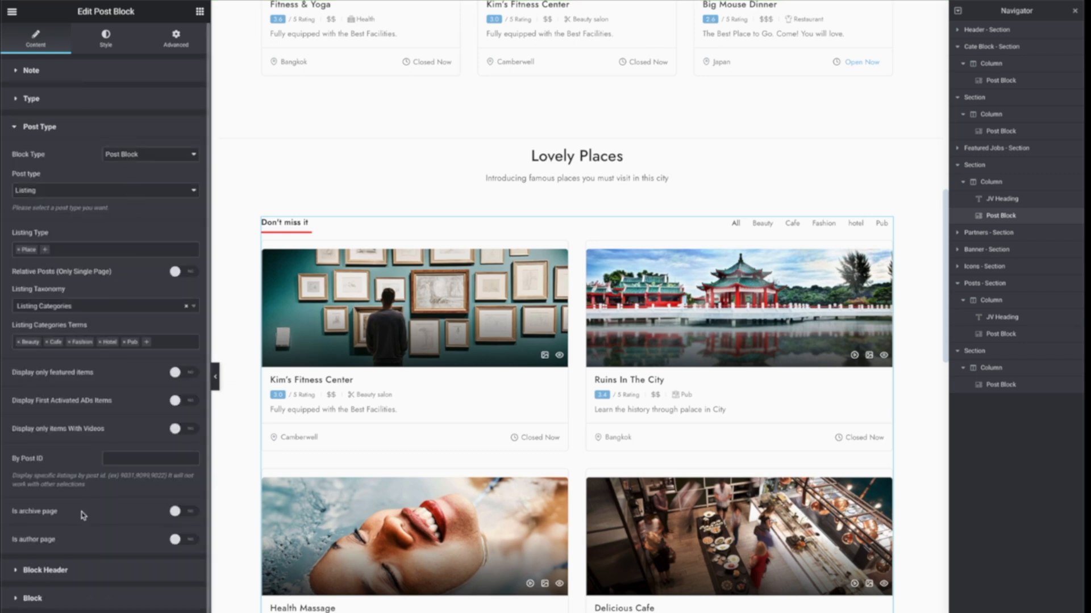
left_click(80, 572)
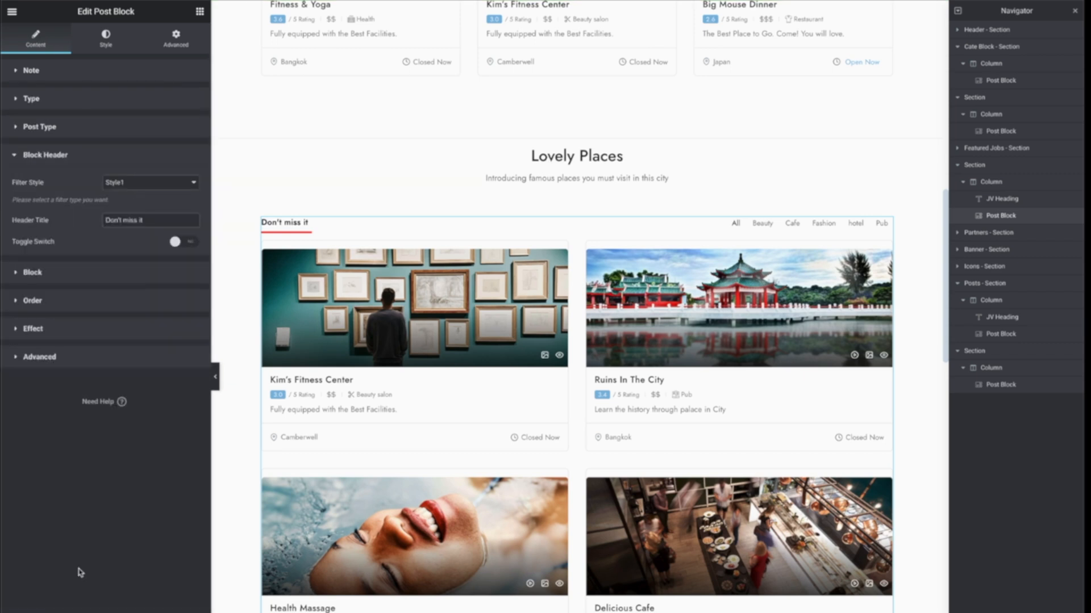
left_click(163, 186)
left_click(161, 210)
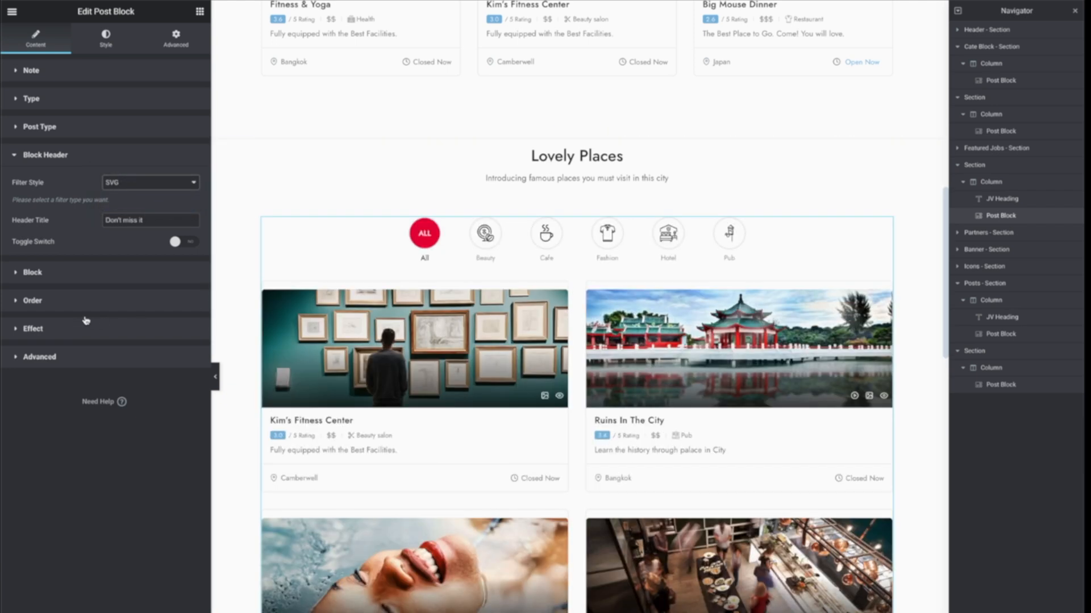
Review the Lovely Places block's layout and post type settings.
left_click(121, 281)
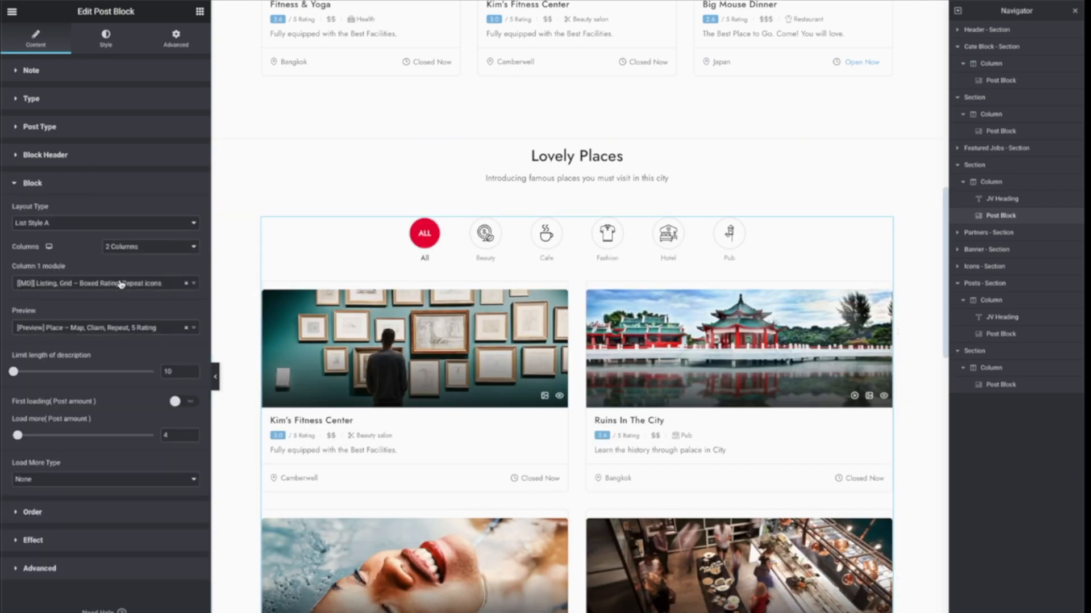
left_click(94, 128)
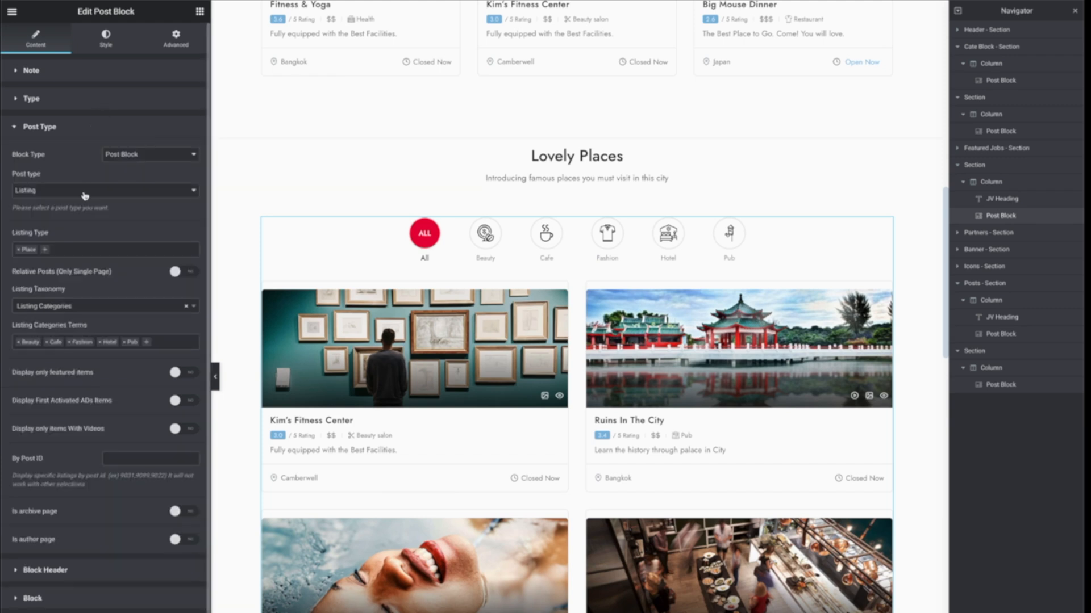